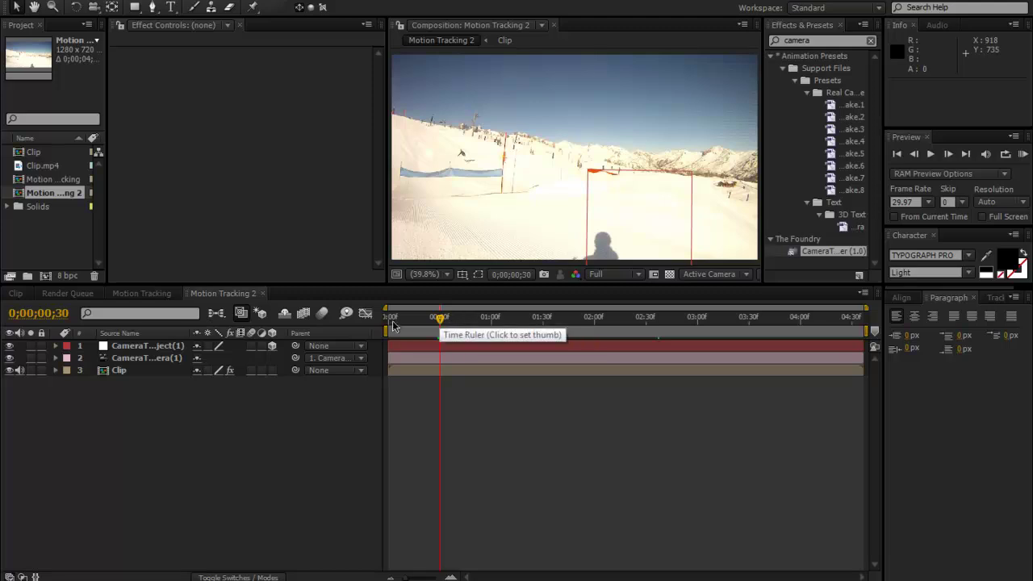
- Duplicate the Clip layer in the Motion Tracking 2 timeline and delete the CameraTracker effect from the copy
left_click_drag(400, 322, 481, 340)
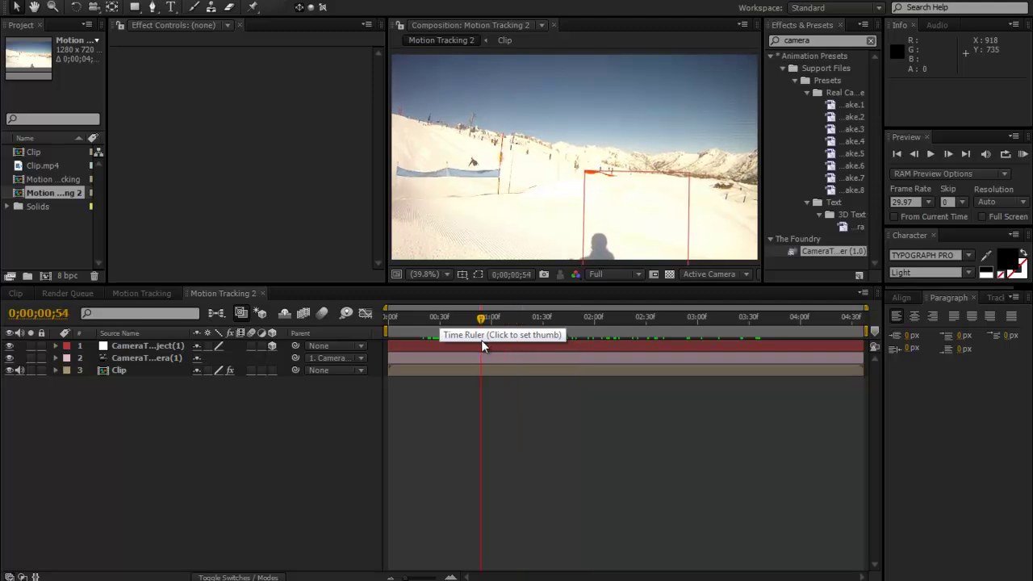
left_click(121, 371)
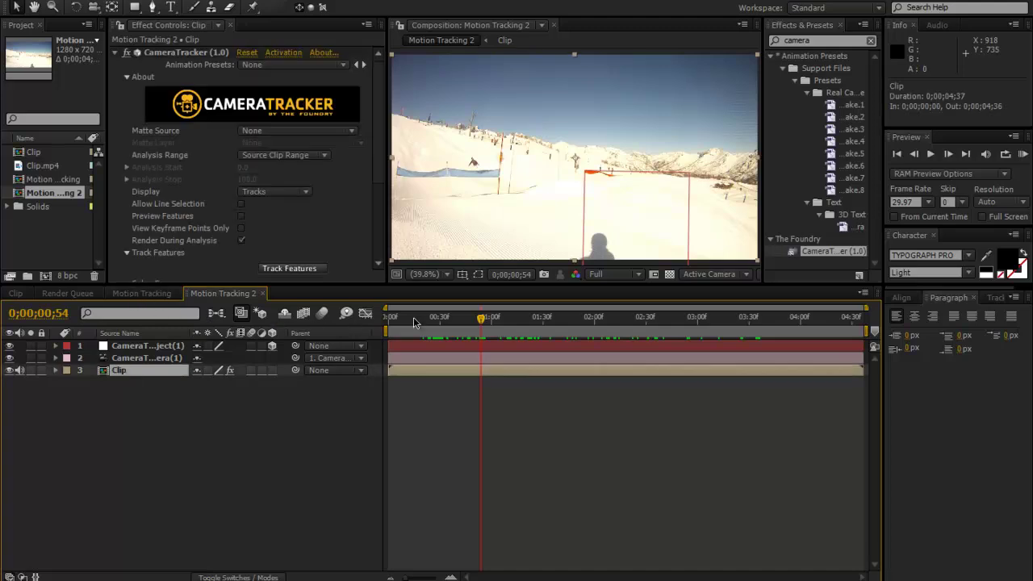
left_click_drag(414, 321, 715, 323)
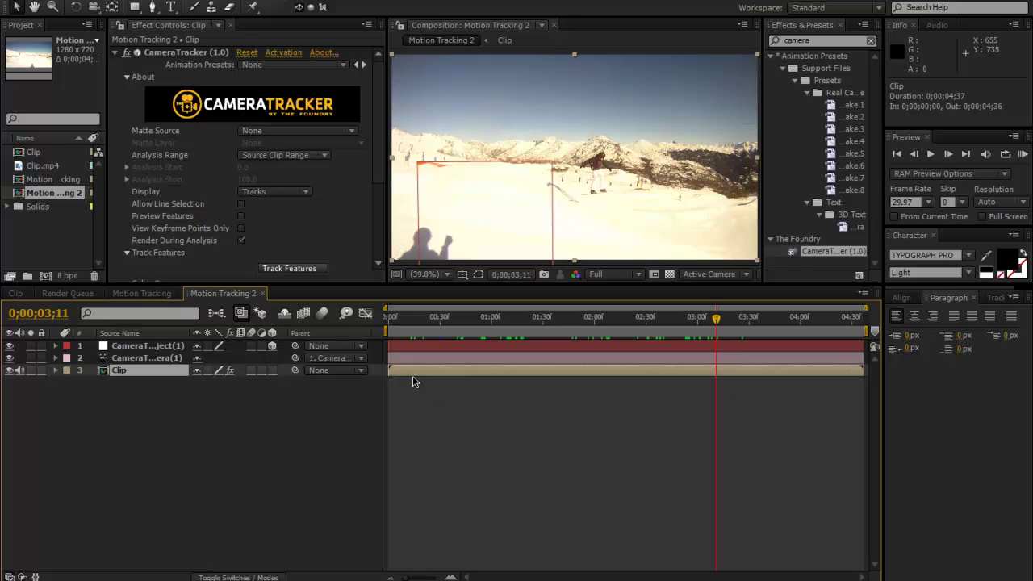
mouse_move(411, 317)
left_mouse_down()
mouse_move(393, 317)
mouse_move(430, 318)
left_mouse_up()
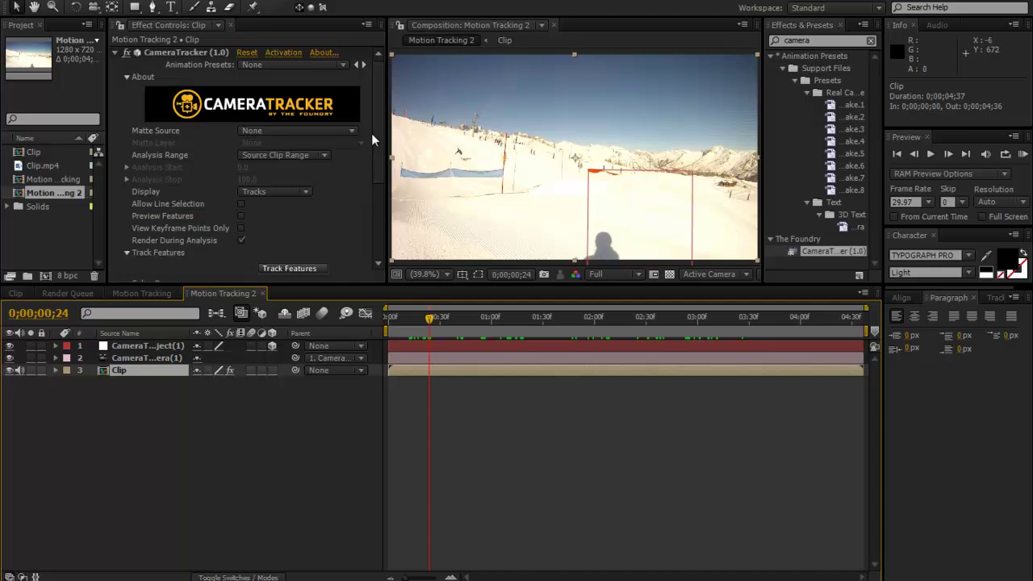
left_click_drag(515, 319, 525, 320)
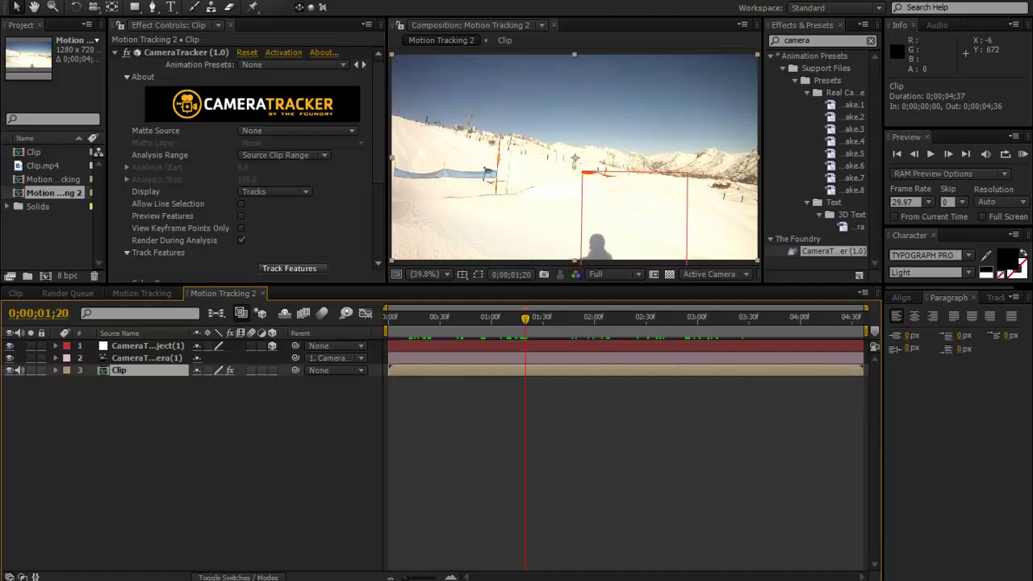
key("ctrl+d")
left_click(169, 59)
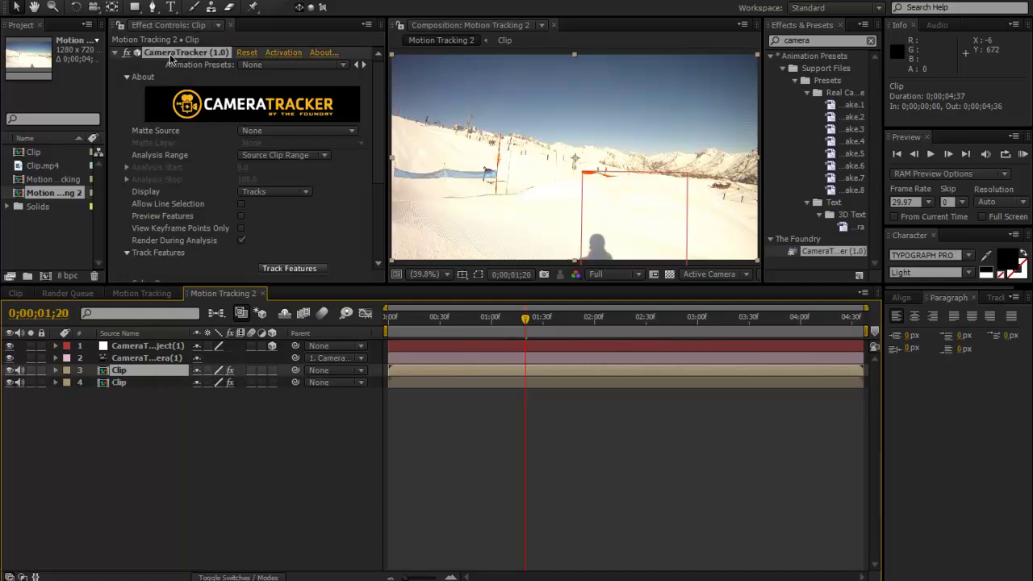
key("Delete")
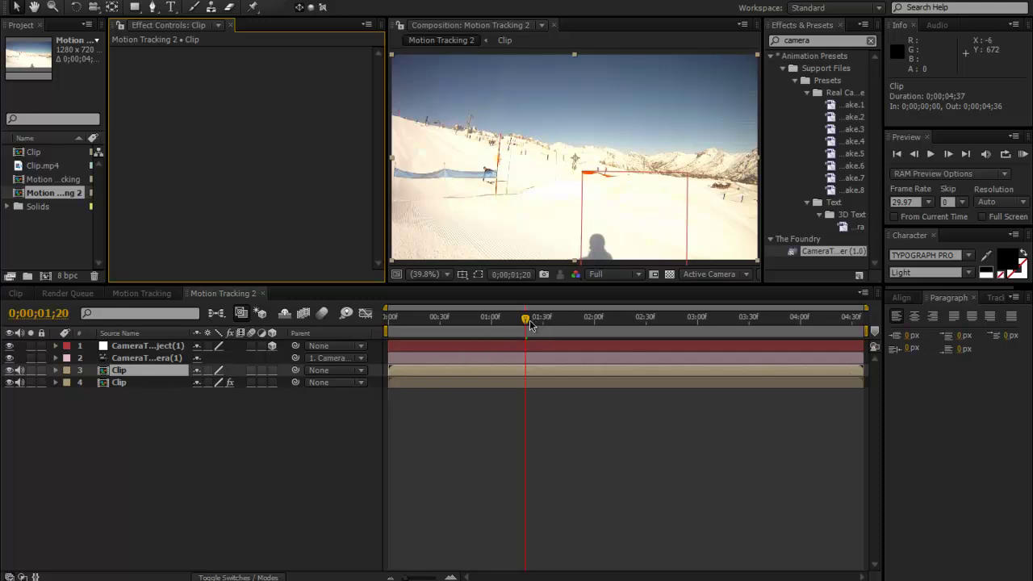
- Trim the start of the copied Clip layer to 0;00;02;24 and freeze it on that frame
left_click_drag(527, 324, 636, 334)
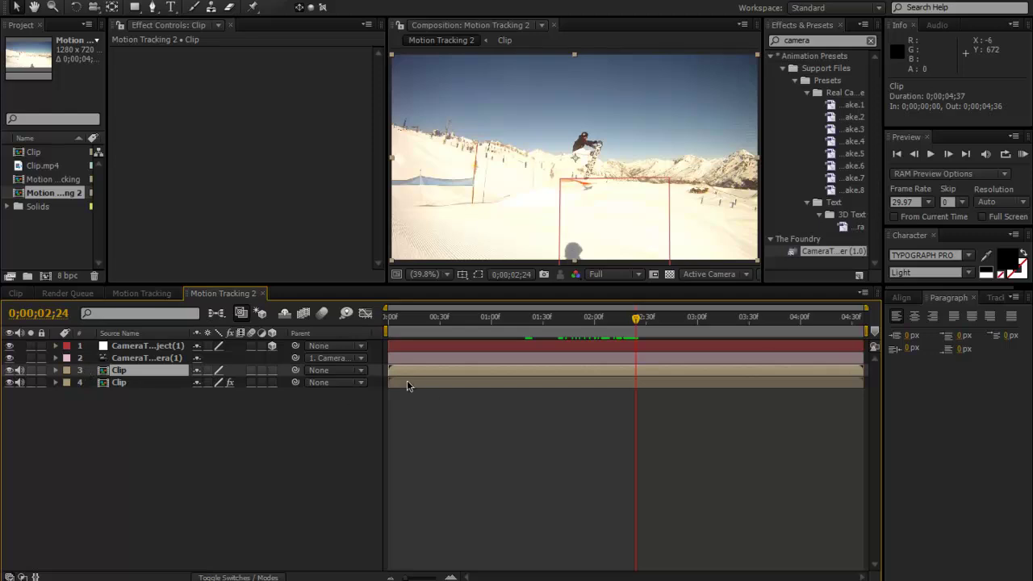
left_click_drag(389, 370, 622, 376)
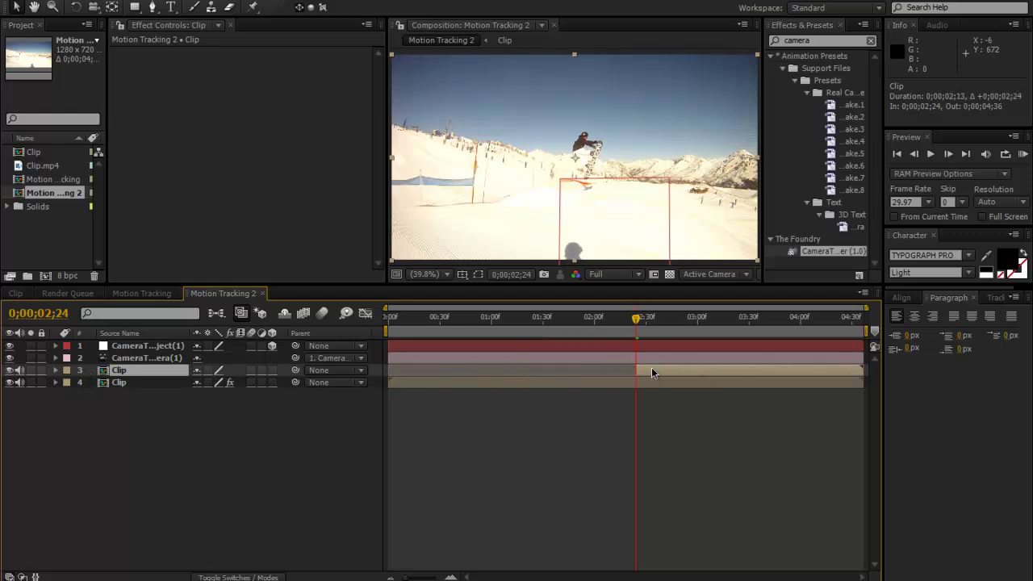
right_click(652, 371)
mouse_move(690, 198)
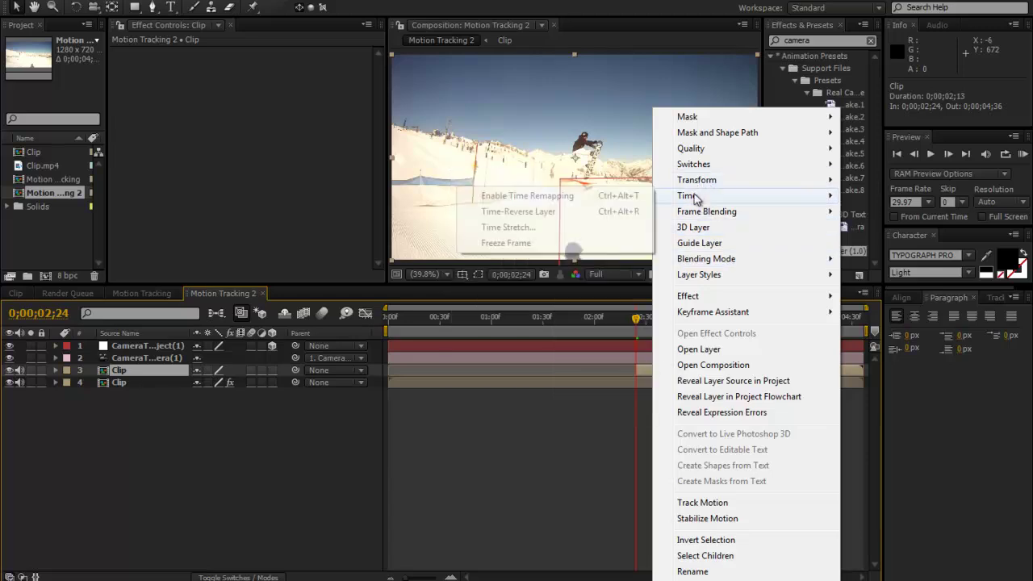
left_click(531, 243)
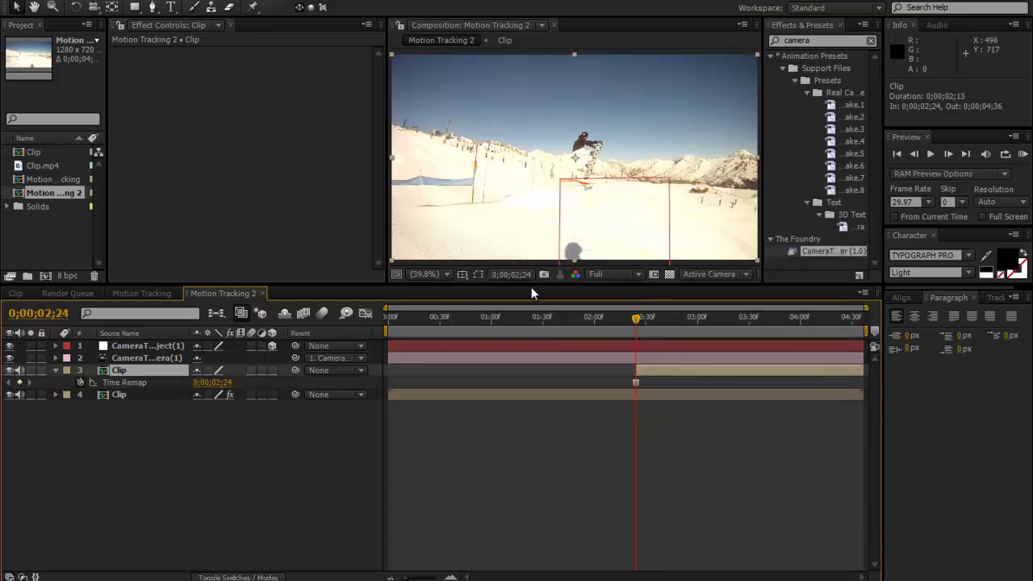
left_click(56, 370)
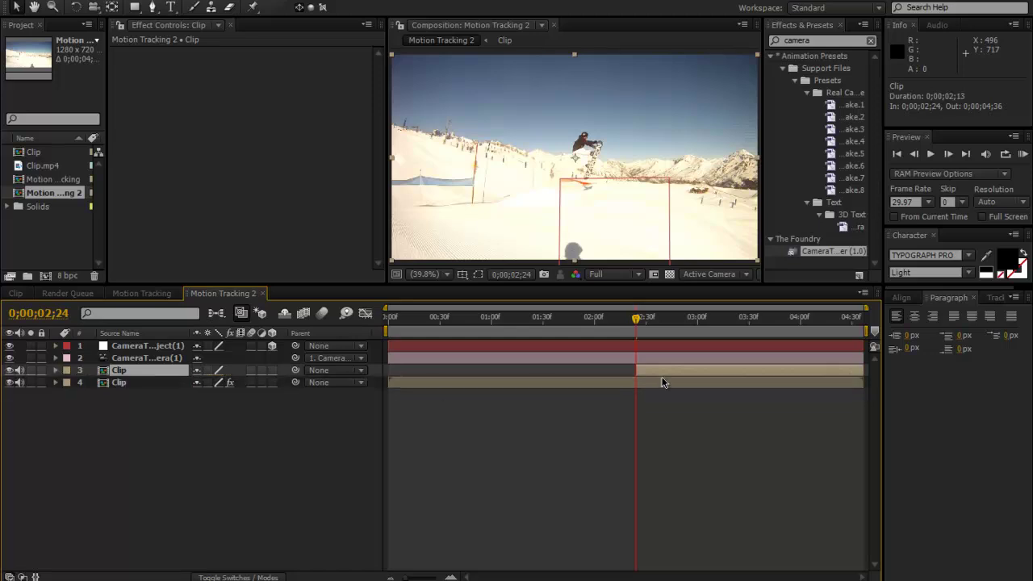
- Duplicate the frozen Clip layer and rename the two frozen layers Person 1 and Person 1 Shadow
key("ctrl+d")
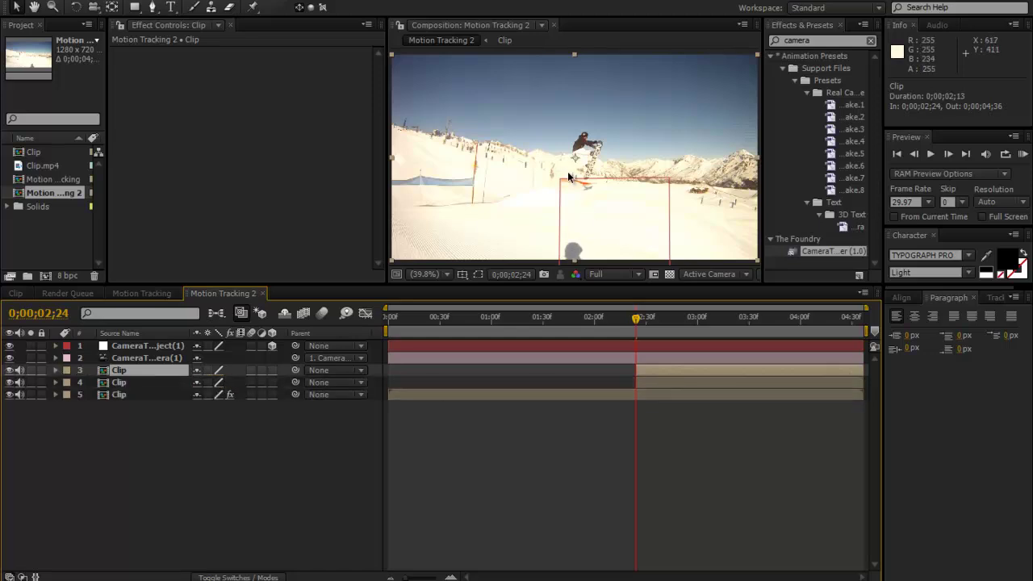
left_click(659, 382)
left_click(658, 370)
right_click(132, 371)
left_click(211, 573)
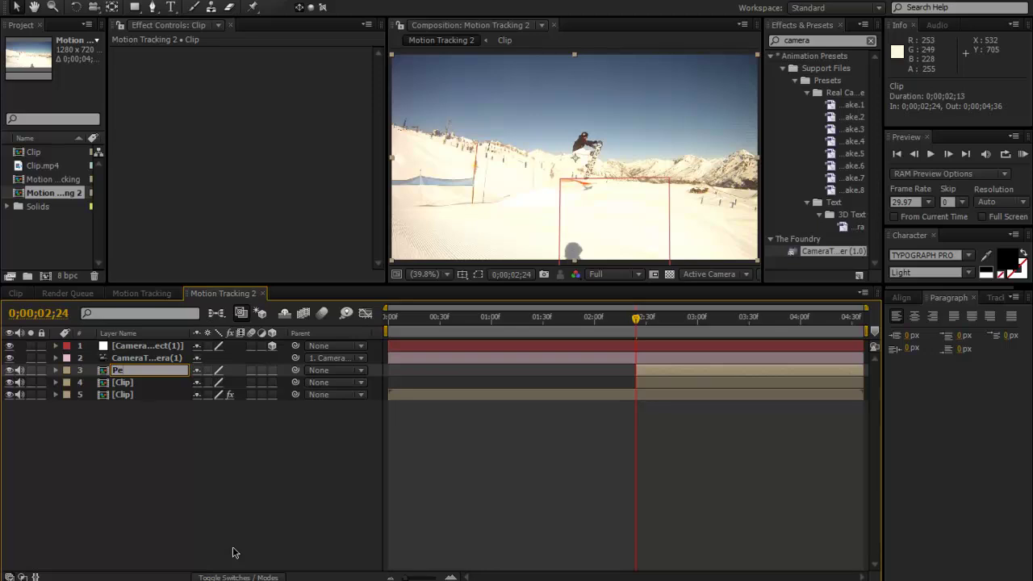
key("Return")
right_click(129, 383)
left_click(153, 570)
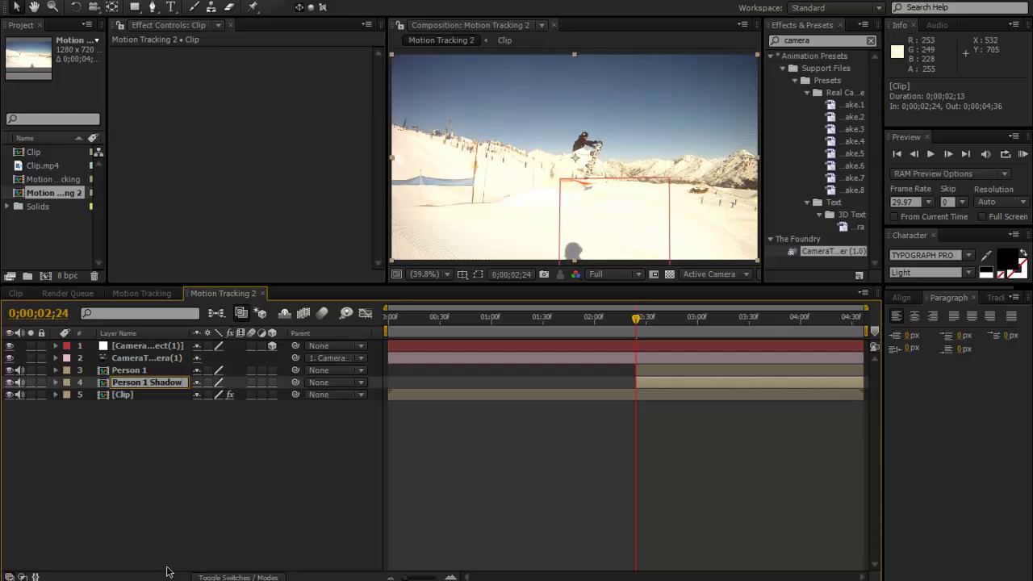
key("Return")
- Solo the Person 1 layer and begin a Pen mask from the snowboarder's helmet down along the back
left_click(653, 372)
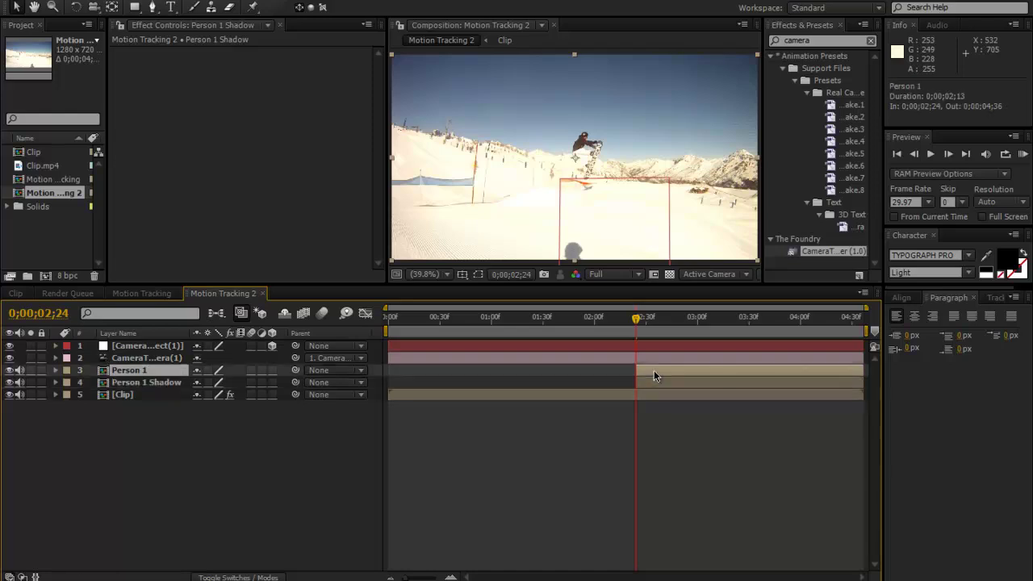
left_click(30, 370)
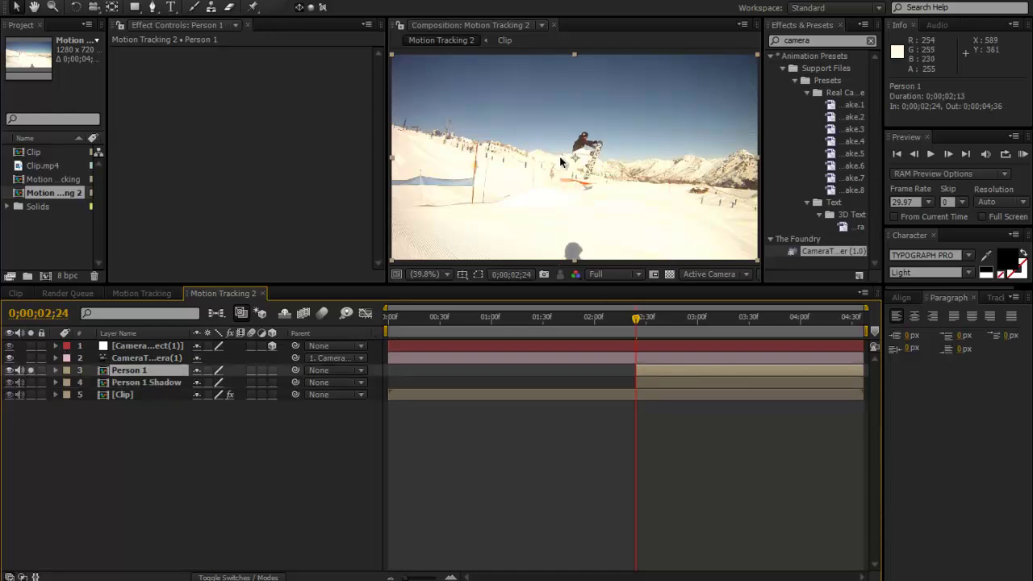
scroll(564, 161, "up", 4)
left_click_drag(638, 136, 558, 253)
left_click(154, 7)
scroll(615, 102, "up", 1)
left_click(548, 105)
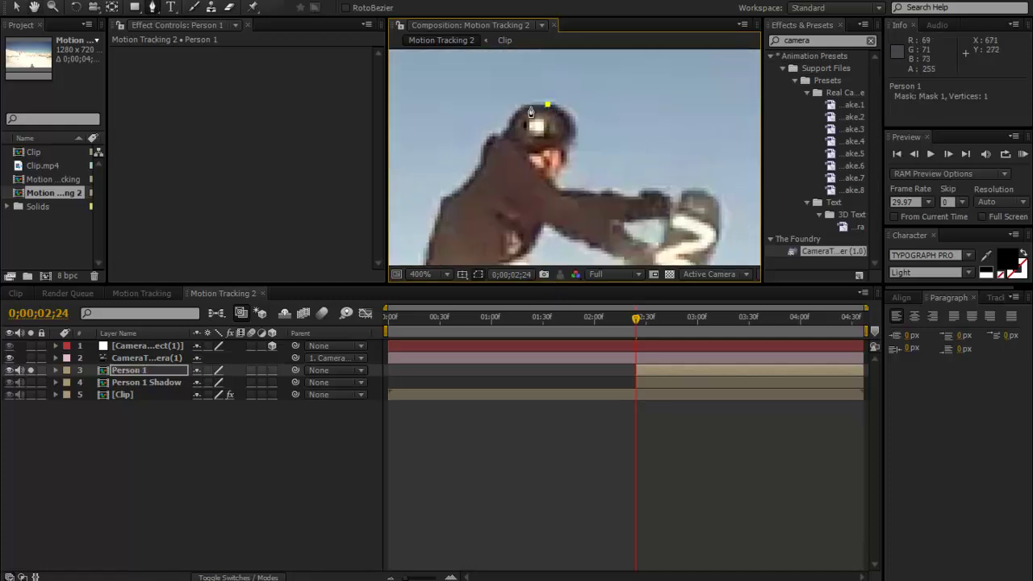
left_click(523, 105)
left_click(506, 127)
left_click(492, 134)
left_click(482, 154)
left_click(473, 174)
left_click(449, 196)
left_click(440, 217)
- Continue the Person 1 mask outline down the snowboarder's lower back to the seat of the white pants
left_click_drag(495, 219, 528, 96)
left_click(457, 152)
left_click(454, 182)
left_click(455, 199)
left_click(460, 221)
left_click_drag(532, 237, 540, 123)
key("v")
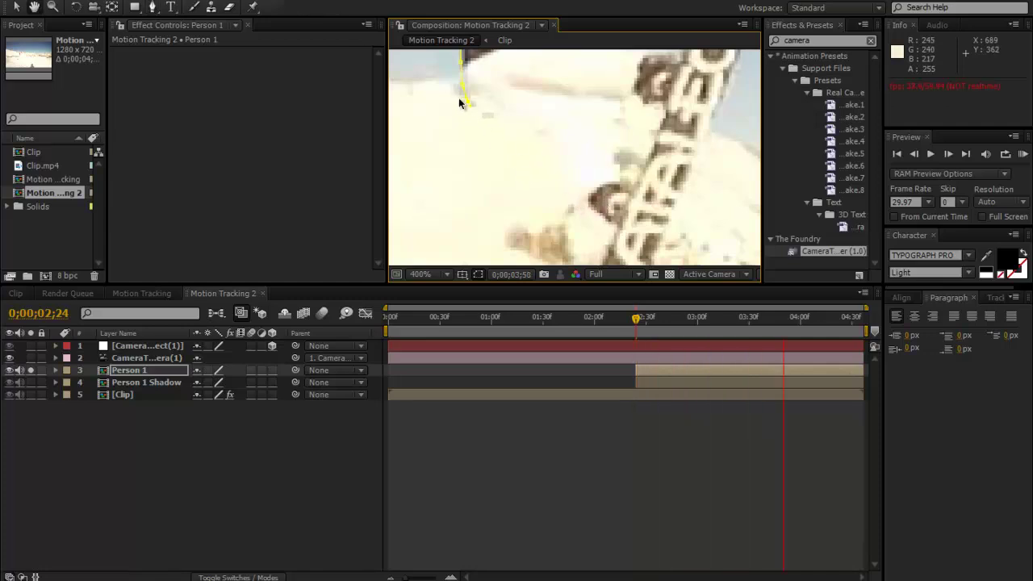
key("g")
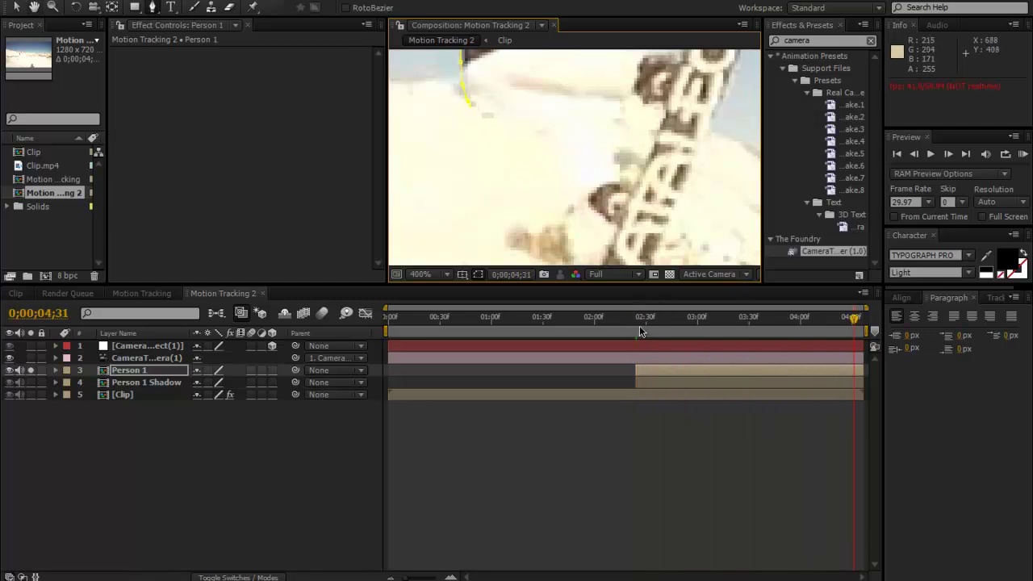
left_click(640, 331)
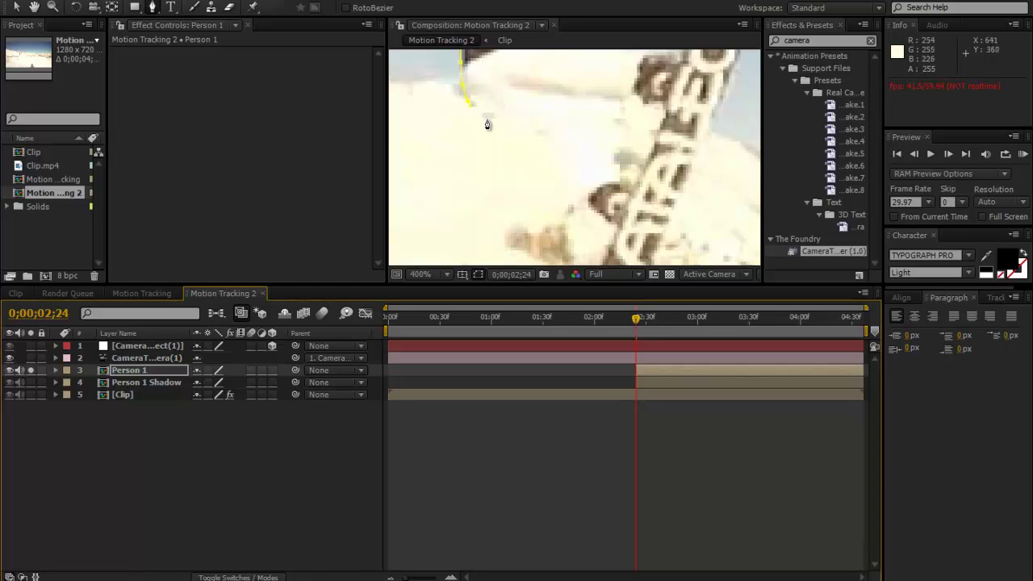
- Extend the mask outline along the underside of the snowboarder's legs to the edge of the snowboard
left_click(485, 118)
left_click(537, 155)
left_click(581, 196)
left_click(596, 213)
left_click(618, 232)
key("space")
- Trace the mask around the snowboard's lower tip and up along its outer edge
left_click_drag(698, 216, 726, 120)
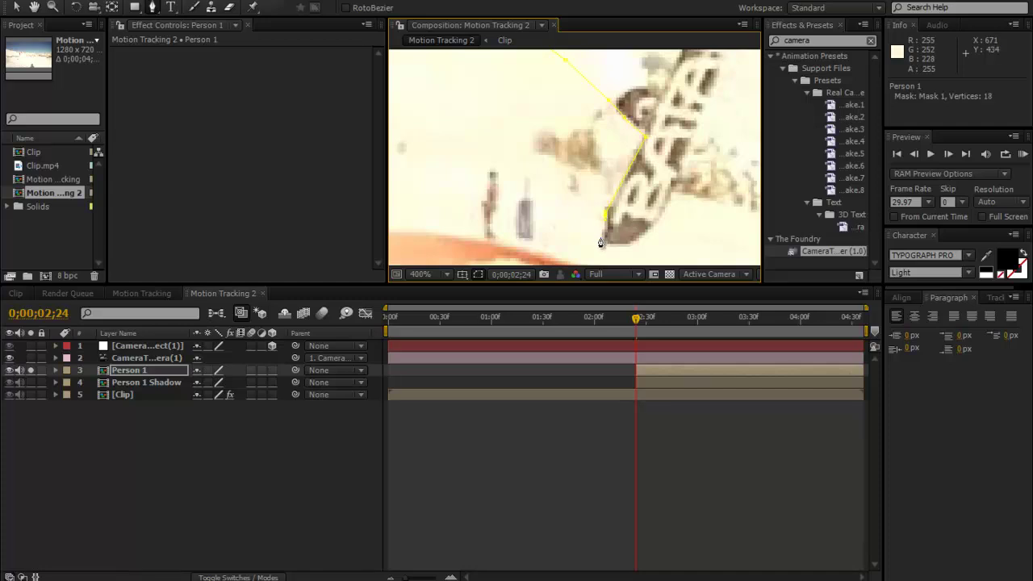
left_click(606, 241)
left_click(629, 245)
left_click(664, 196)
left_click(695, 142)
key("space")
left_click_drag(722, 82, 592, 227)
left_click(645, 89)
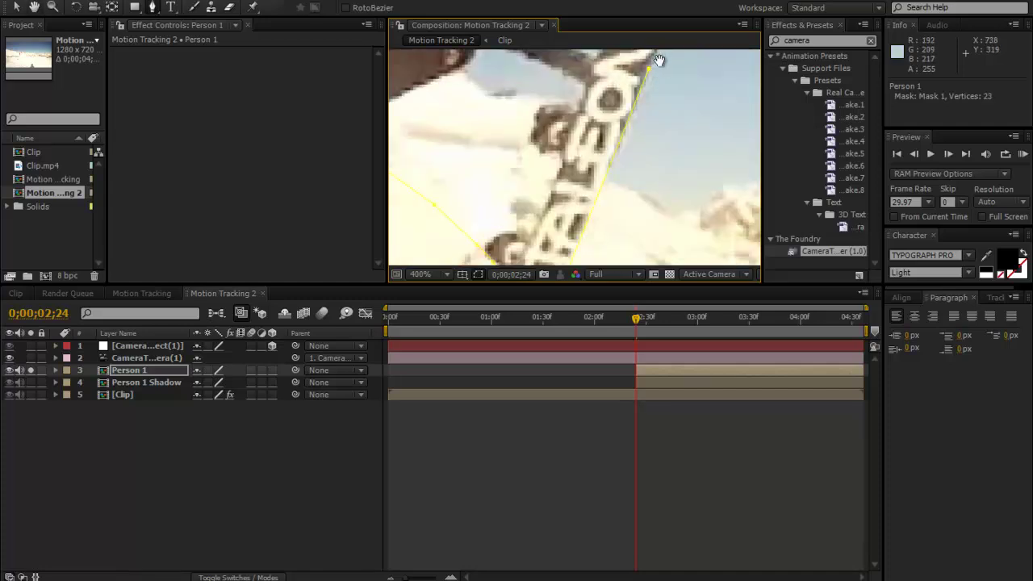
- Continue the mask around the snowboard's upper tip and along the outstretched arm toward the face
left_click_drag(661, 88, 630, 119)
left_click(634, 94)
left_click(619, 76)
left_click(577, 83)
left_click(474, 77)
- Trace the face and front of the helmet and close the mask at its first point
left_click_drag(484, 68, 490, 126)
left_click(484, 108)
left_click(491, 95)
left_click(493, 77)
left_click(492, 60)
left_click(476, 53)
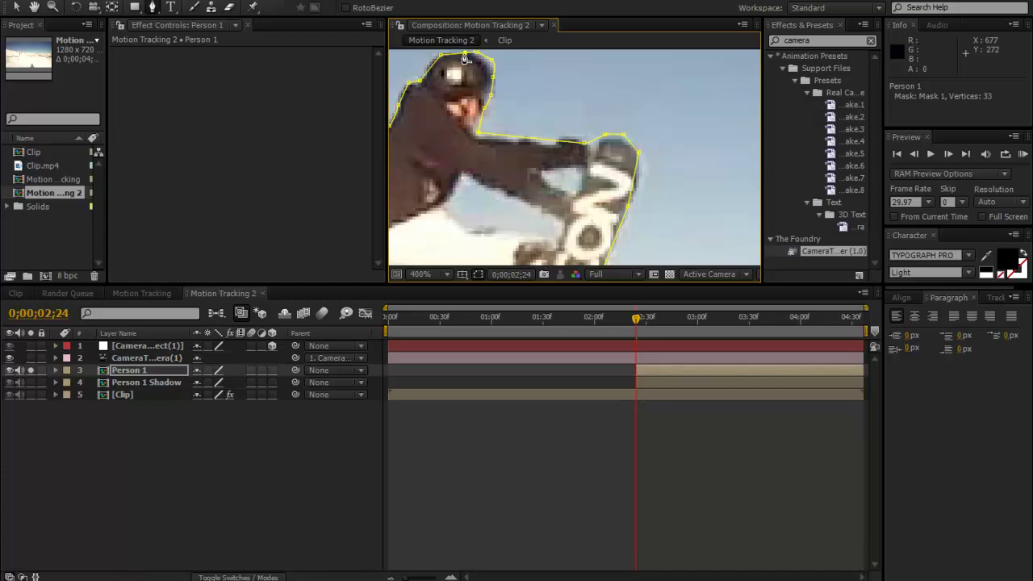
left_click(465, 54)
- Draw a second closed mask around the large sky gap between the snowboarder's arm and leg
left_click_drag(575, 134, 602, 91)
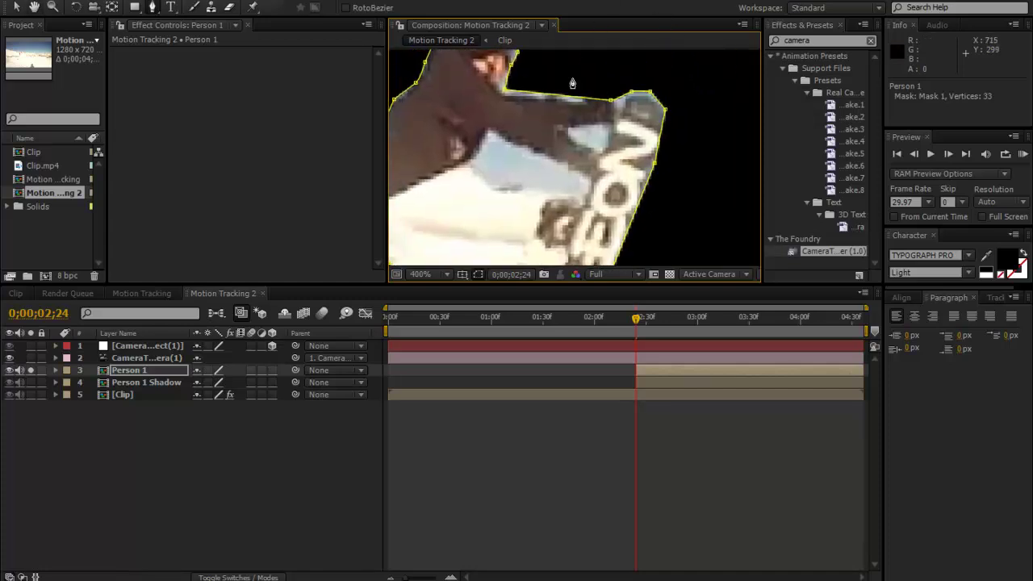
left_click(471, 163)
left_click(491, 133)
left_click(572, 166)
left_click(584, 189)
left_click(545, 186)
left_click(504, 187)
left_click(471, 163)
- Draw a third closed mask around the small sky gap between the hands and the snowboard
left_click(576, 129)
left_click(581, 138)
left_click(593, 142)
left_click(606, 145)
left_click(601, 128)
left_click(576, 129)
- Set Mask 2 and Mask 3 of the Person 1 layer to Subtract
left_click(139, 371)
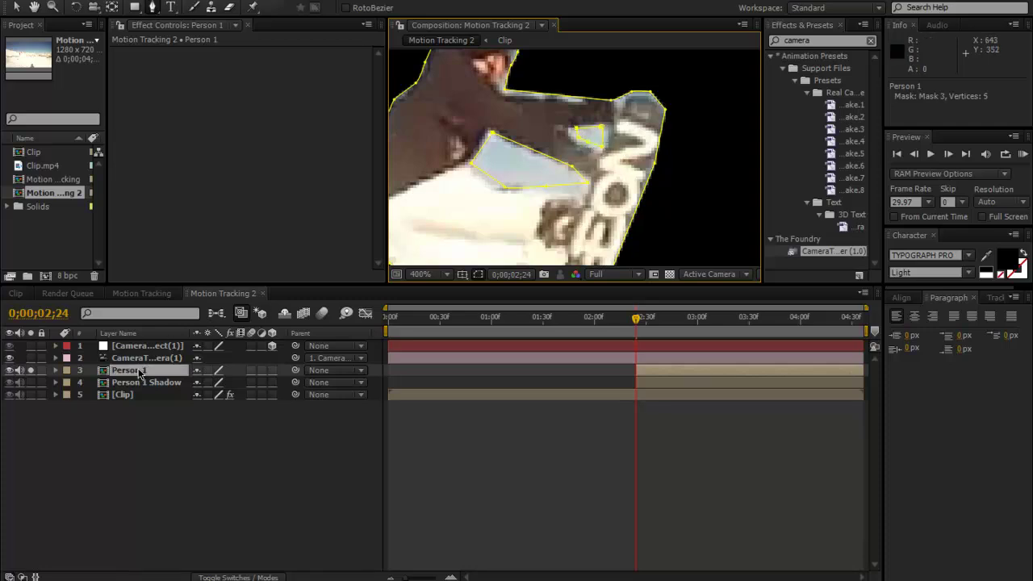
key("m")
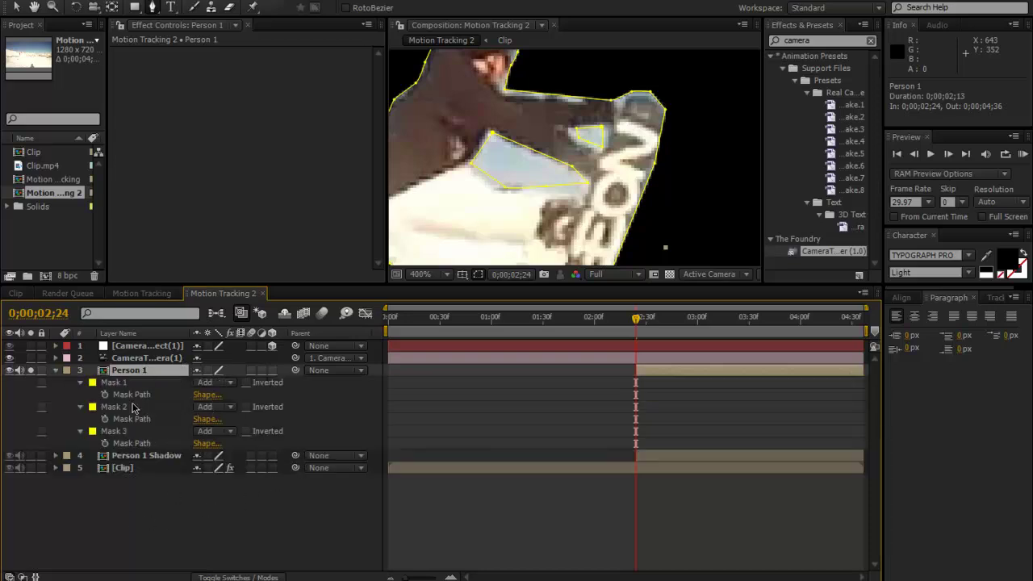
left_click(231, 409)
left_click(226, 426)
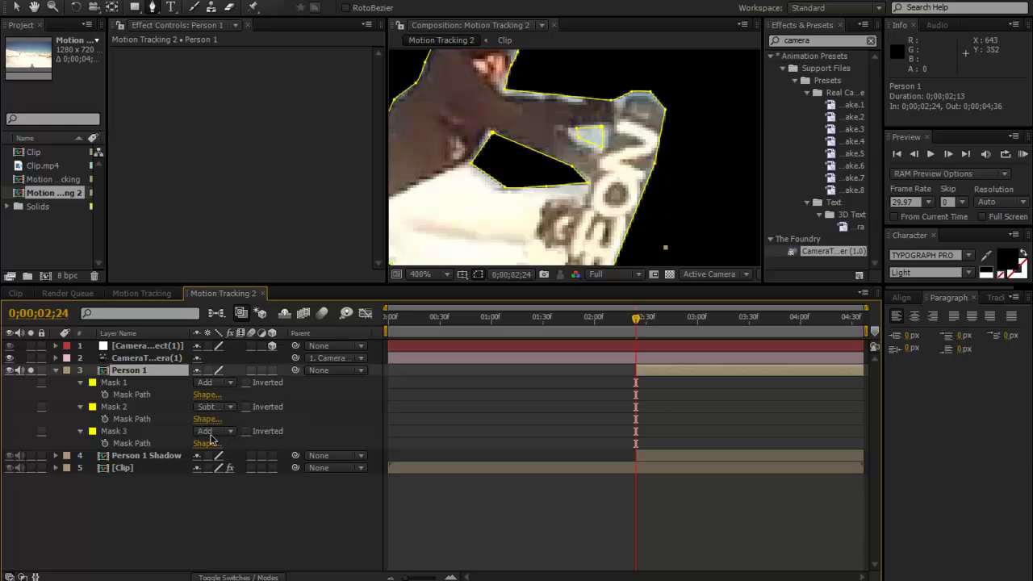
left_click(217, 434)
left_click(224, 446)
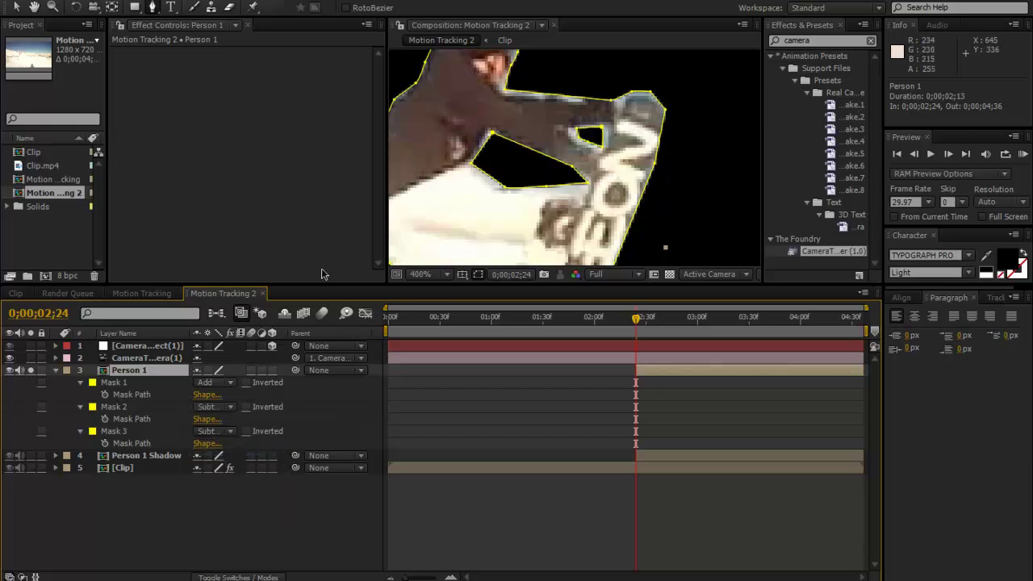
- Set the Mask Feather of all three Person 1 masks to 1 pixel
key("f")
left_click(120, 381)
left_click(121, 431, "shift")
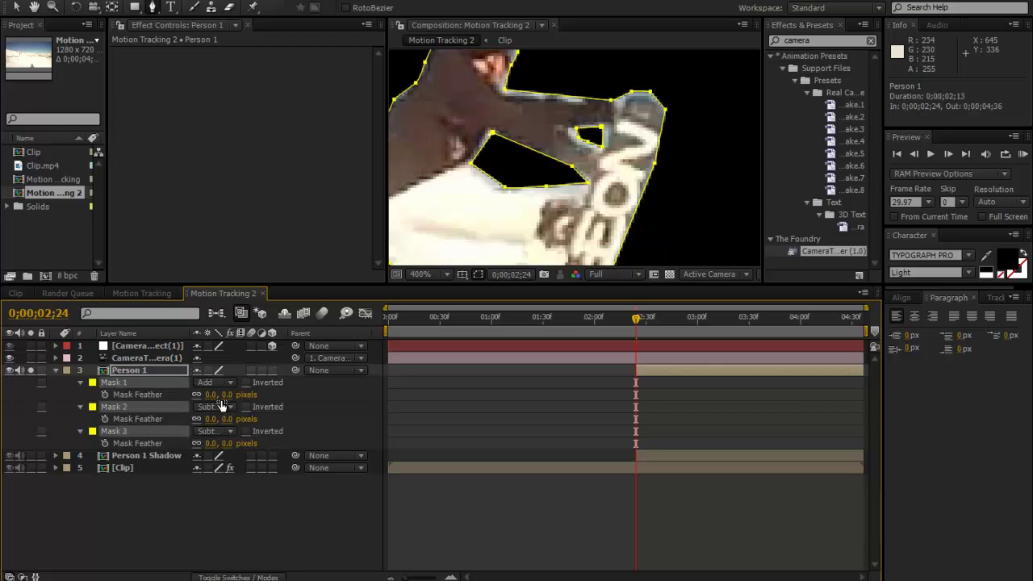
left_click(210, 442)
type("1")
key("Return")
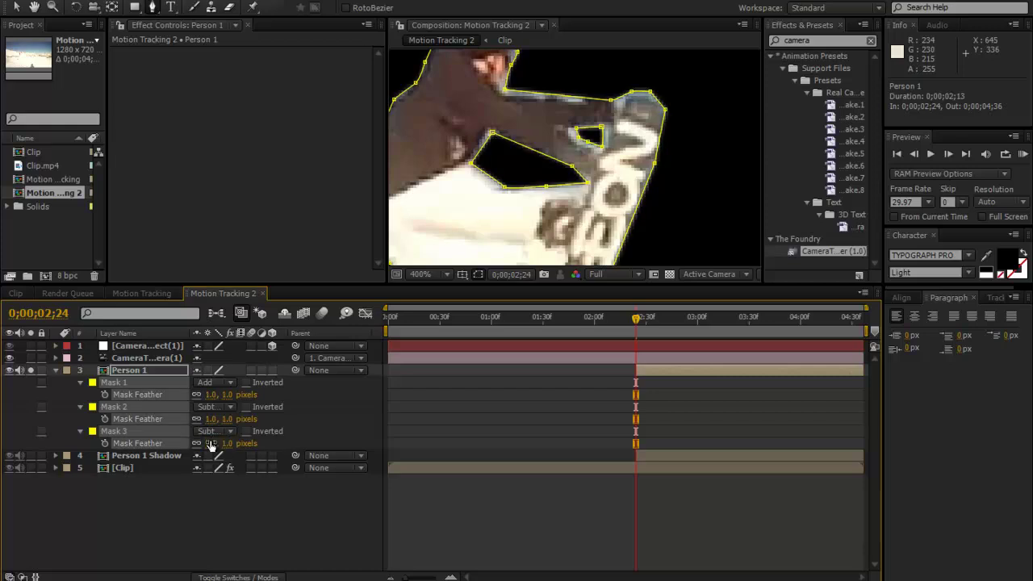
- Collapse the Person 1 layer's properties and check the soloed cutout in the full frame with the layer deselected
left_click_drag(44, 386, 84, 440)
left_click(56, 369)
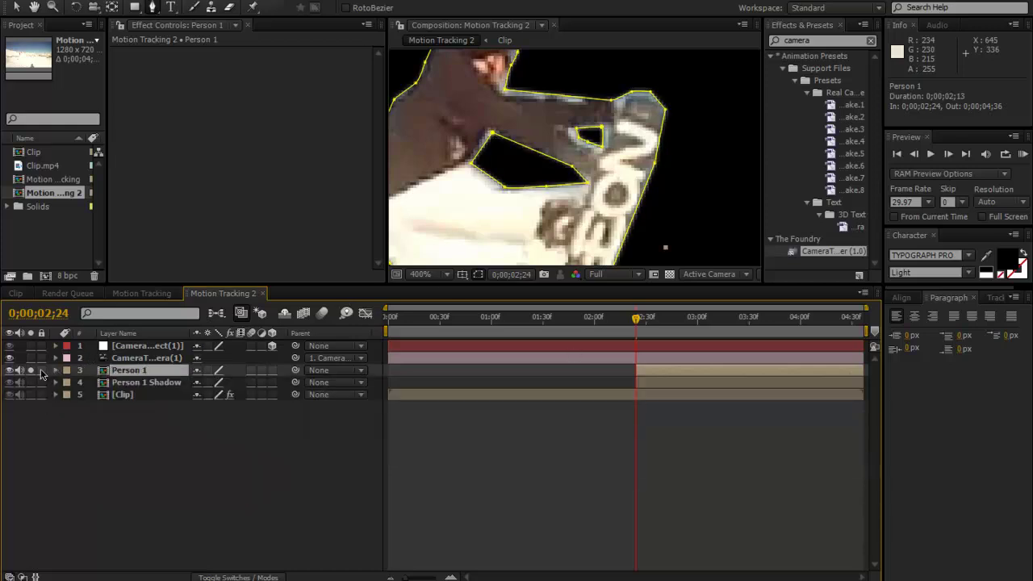
left_click(31, 370)
left_click(30, 370)
left_click(426, 275)
left_click(449, 305)
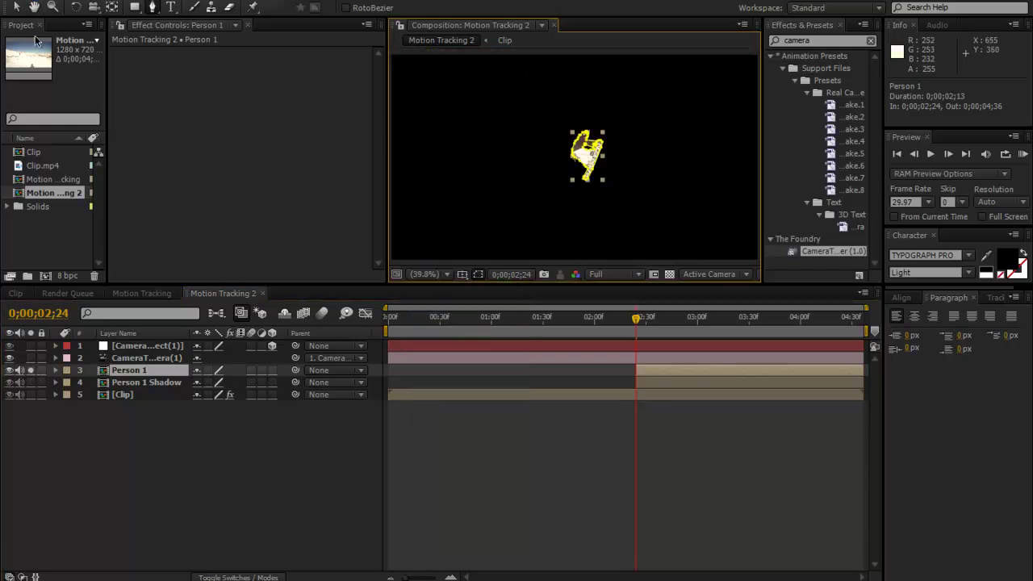
left_click(547, 435)
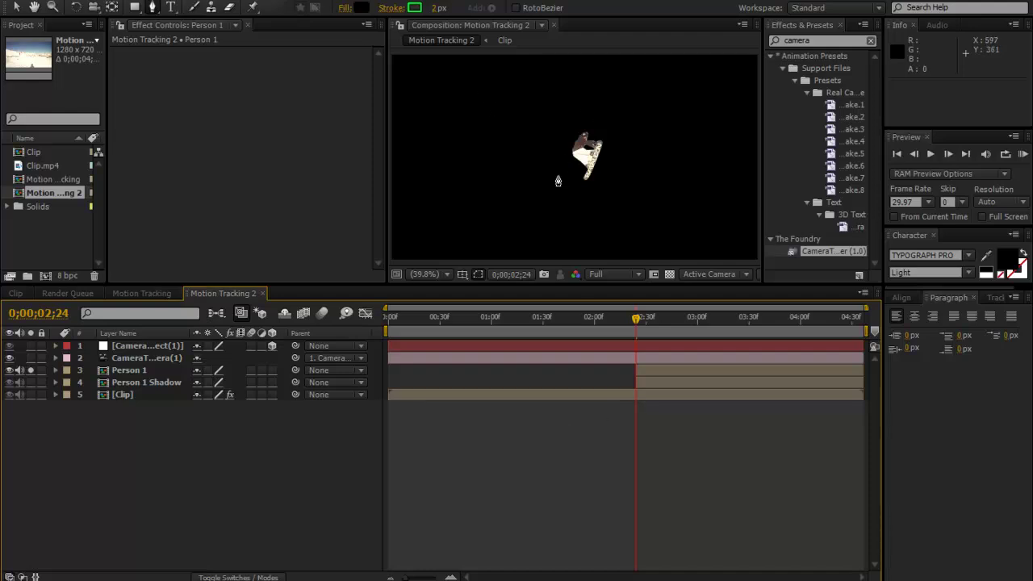
left_click(16, 7)
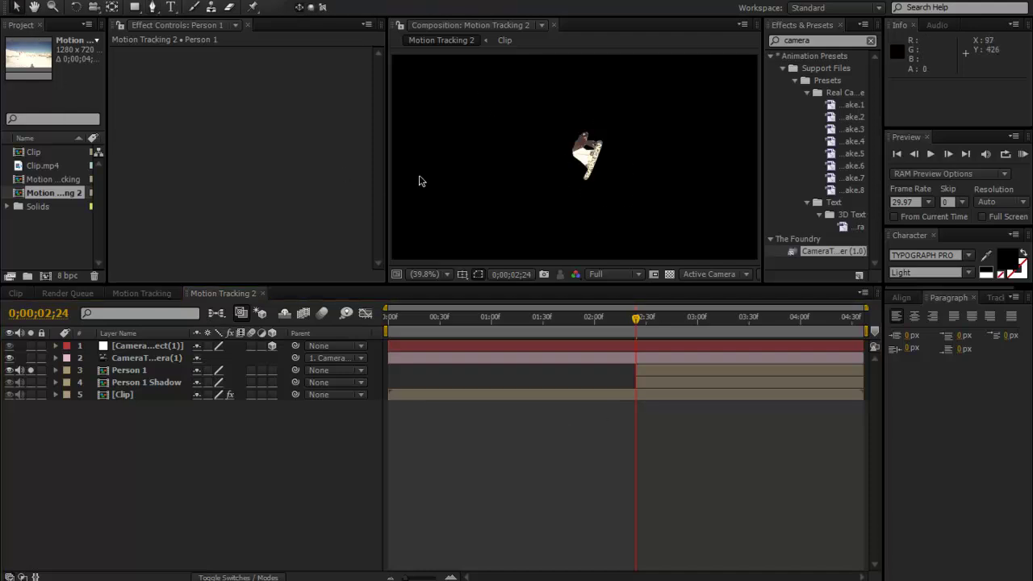
- Turn off solo for the Person 1 layer and solo the Person 1 Shadow layer instead
left_click(641, 376)
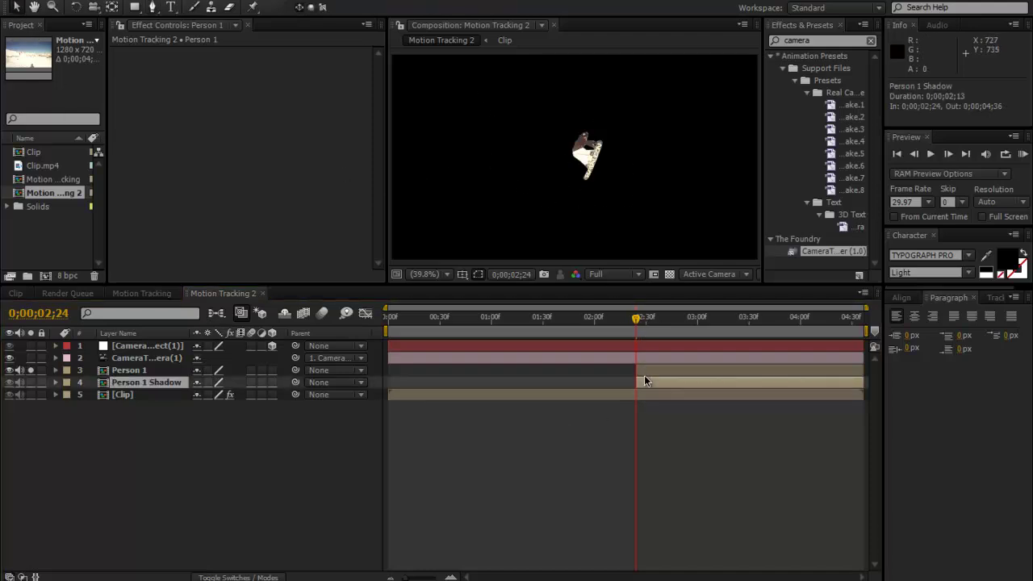
left_click(31, 370)
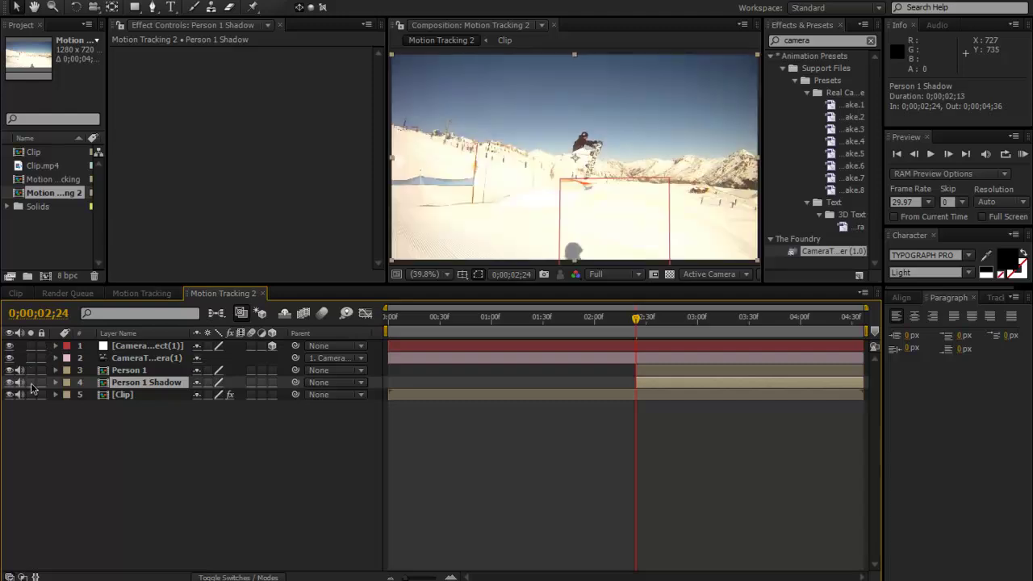
scroll(607, 175, "up", 5)
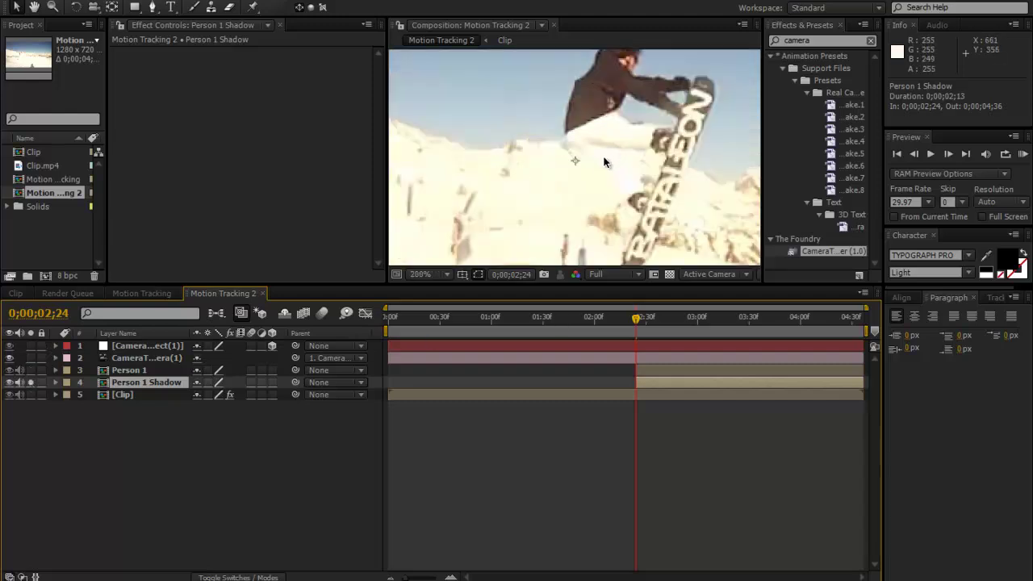
- Draw a closed Pen mask around the snowboarder's small shadow on the snow on the Person 1 Shadow layer at 0;00;02;24
key("space")
left_click_drag(627, 204, 543, 48)
left_click_drag(568, 142, 577, 184)
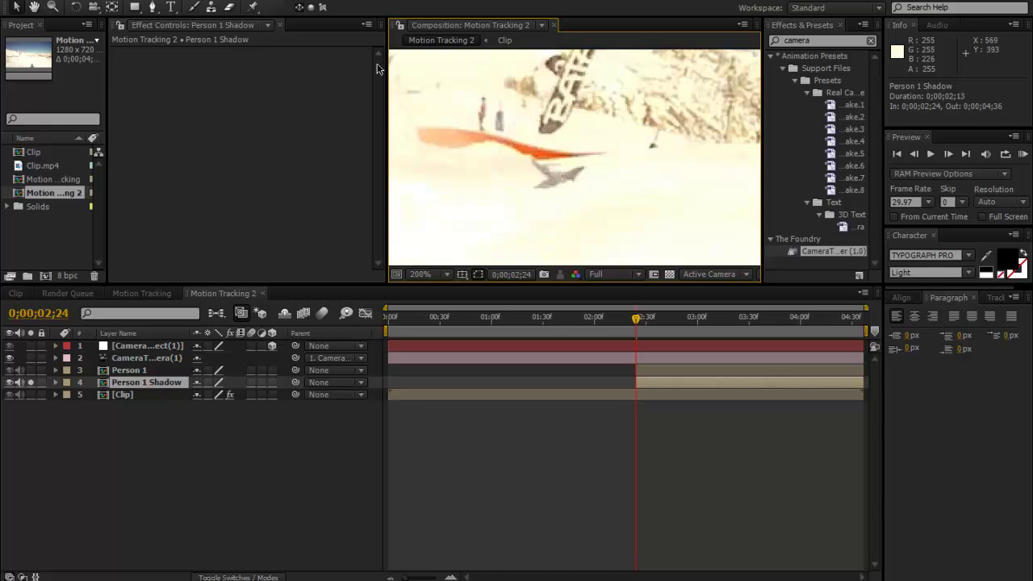
left_click(152, 7)
scroll(568, 155, "up", 1)
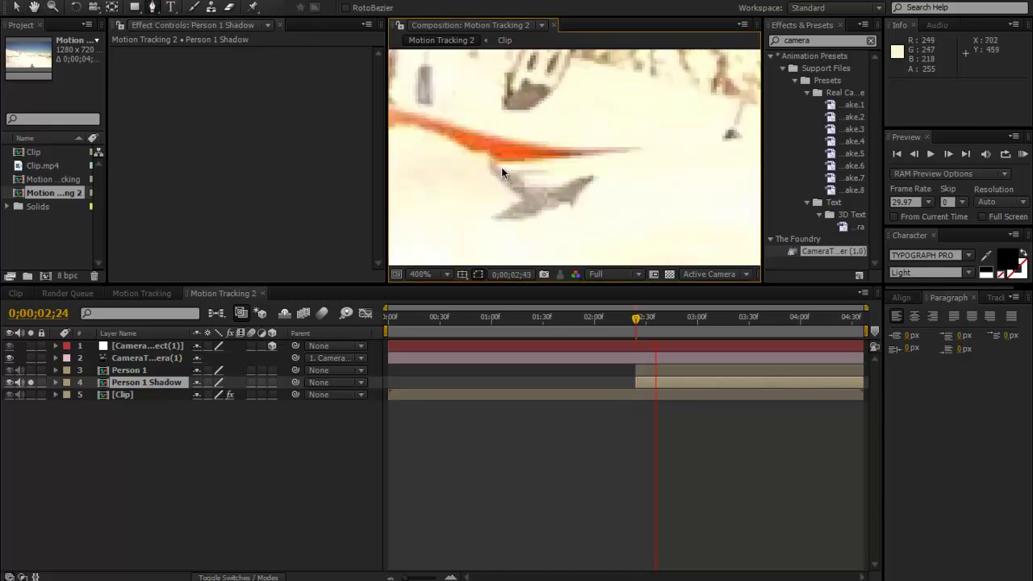
left_click(636, 321)
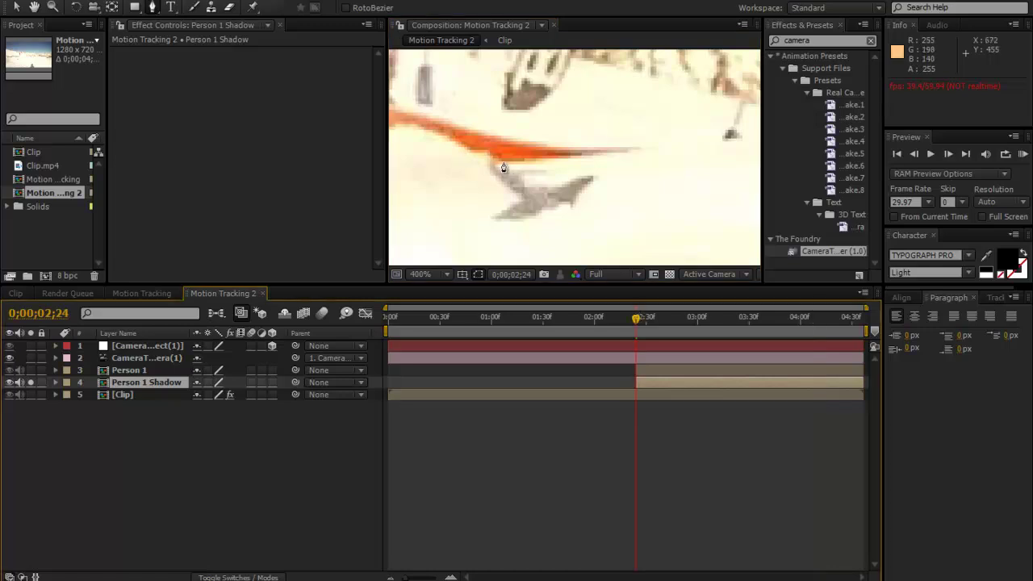
left_click(497, 163)
left_click(501, 166)
left_click(524, 171)
left_click(544, 171)
left_click(531, 187)
left_click(559, 187)
left_click(585, 175)
left_click(602, 178)
left_click(571, 198)
left_click(539, 211)
left_click(502, 216)
left_click(520, 207)
left_click(494, 186)
left_click(490, 160)
left_click(499, 167)
left_click(491, 157)
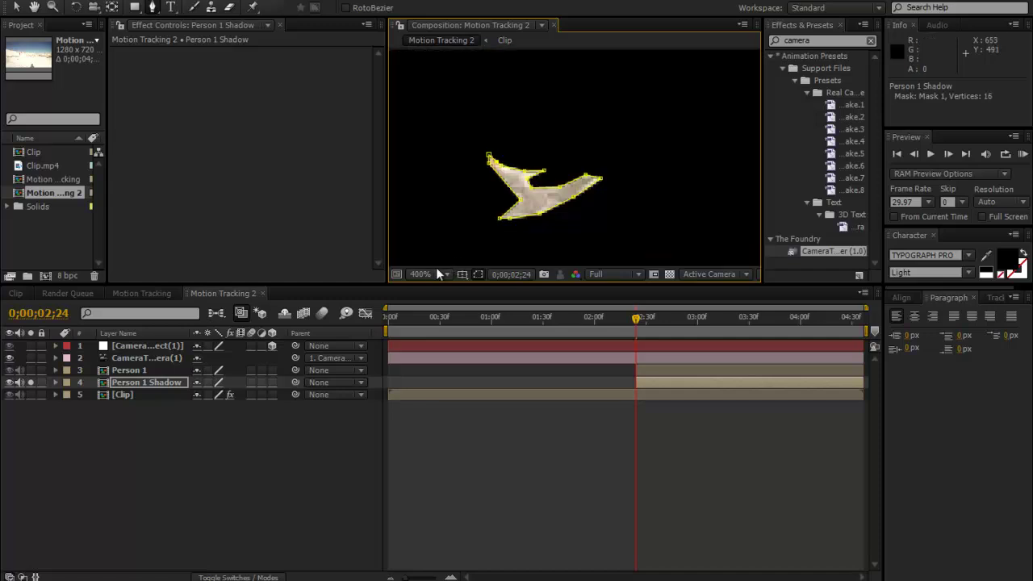
- Set the Mask Feather of the Person 1 Shadow mask to 1 pixel and lock the mask
left_click(411, 274)
left_click(424, 301)
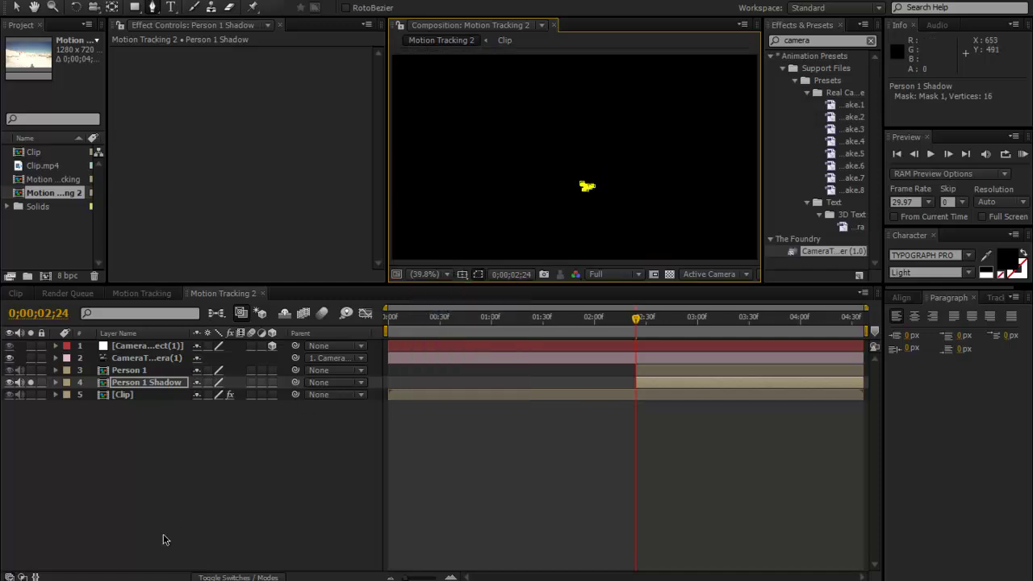
key("m")
key("f")
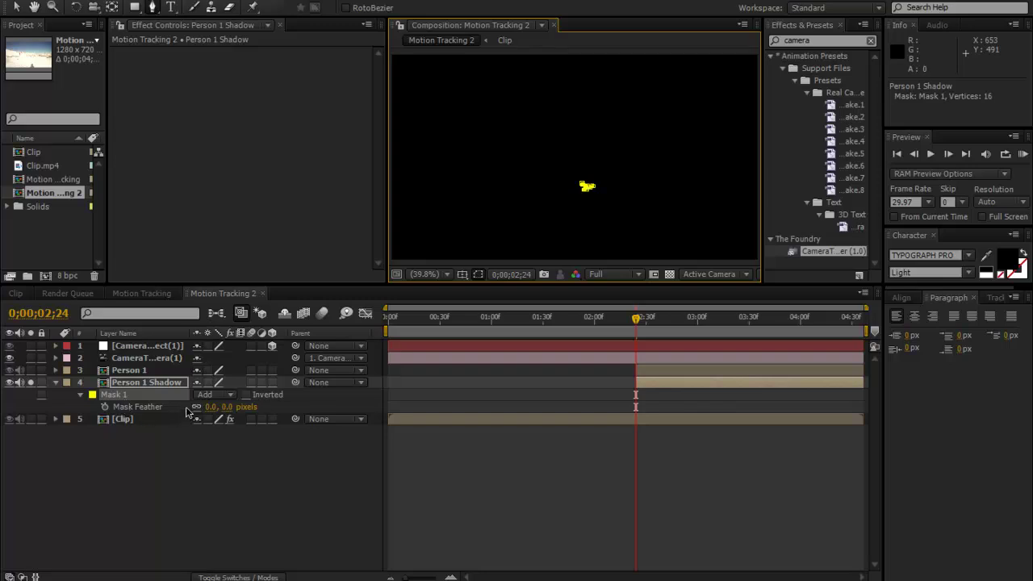
left_click_drag(207, 407, 205, 412)
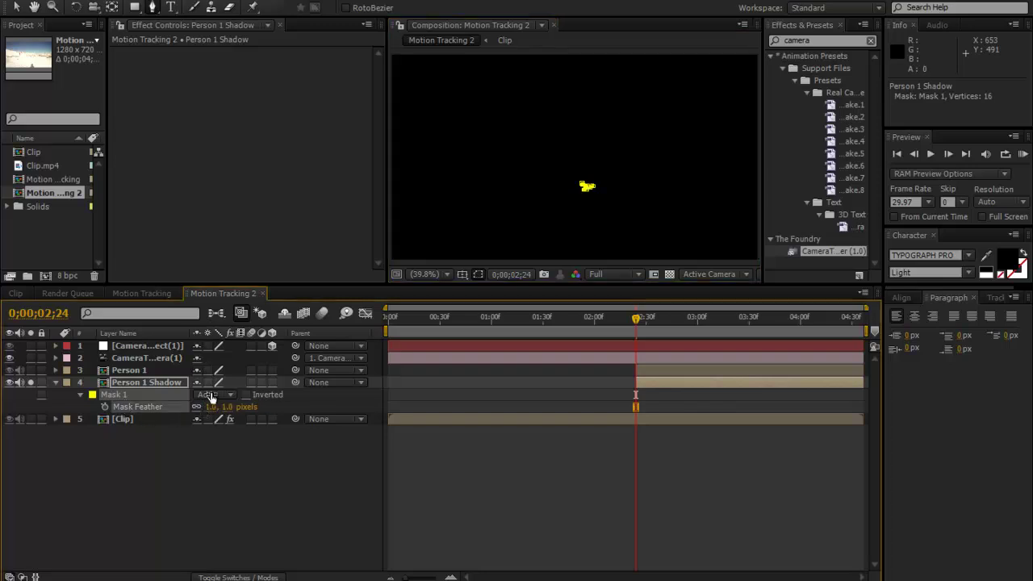
left_click(42, 393)
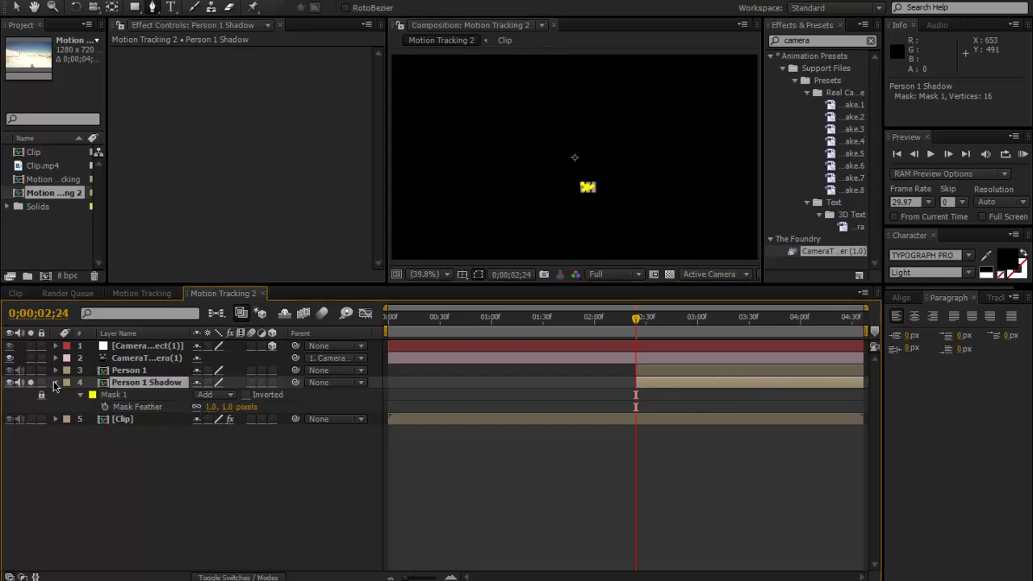
left_click(53, 383)
- Solo Person 1 together with its shadow to check both cutouts, and turn off solo for both layers
left_click(30, 370)
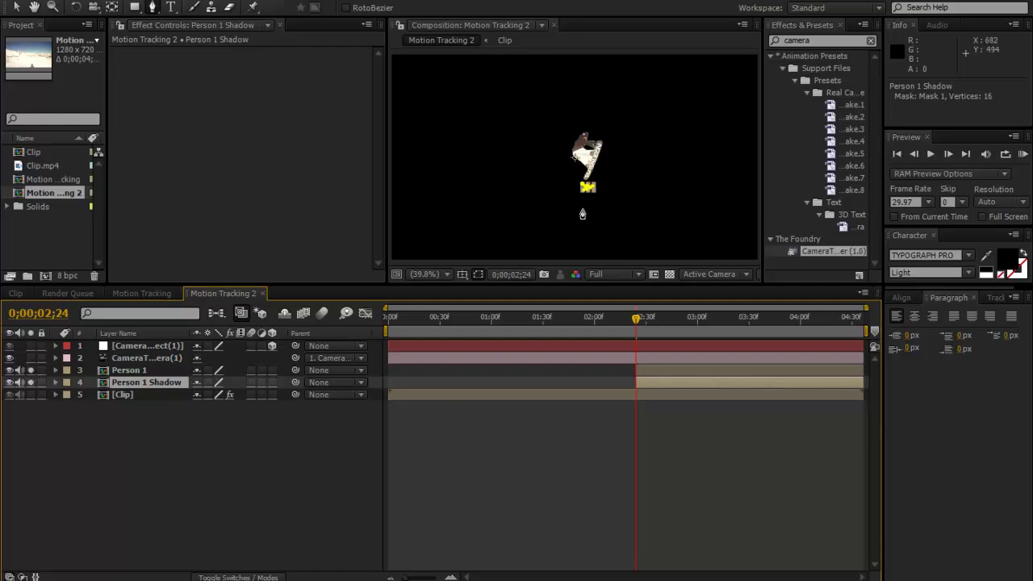
left_click(17, 7)
left_click(615, 389)
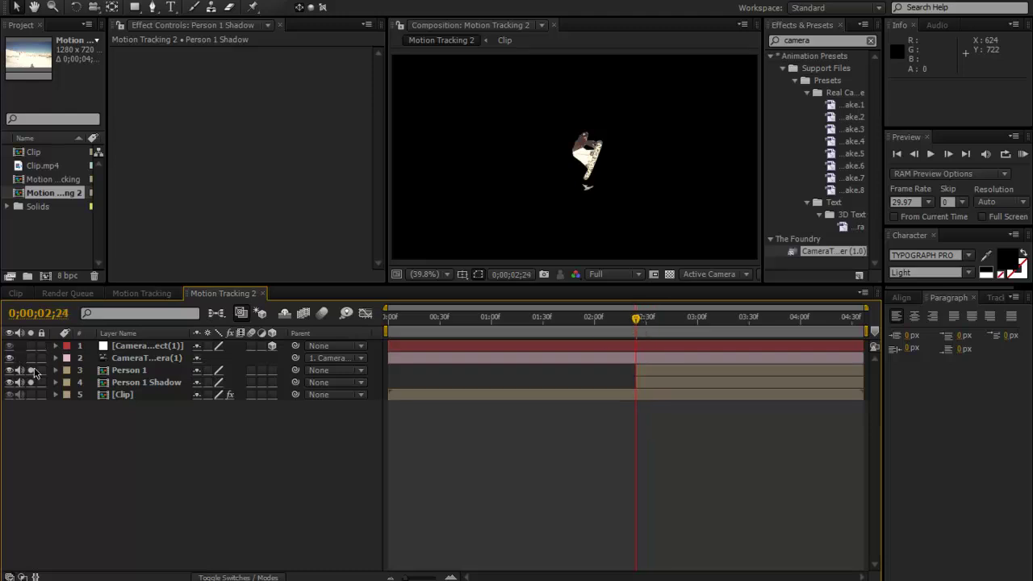
left_click_drag(32, 371, 31, 382)
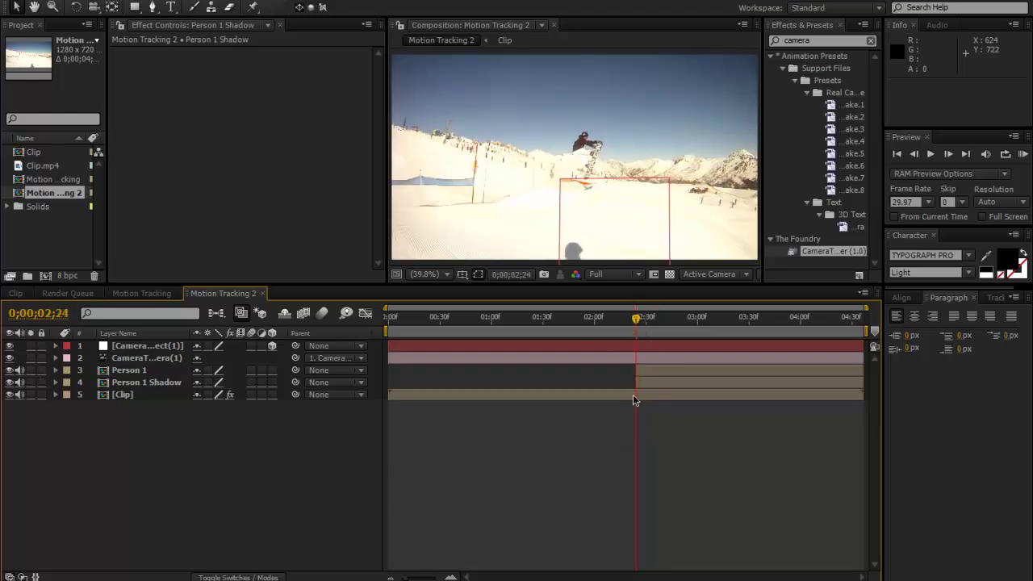
- Make the Person 1 and Person 1 Shadow layers 3D
left_click(646, 371)
left_click(647, 378, "shift")
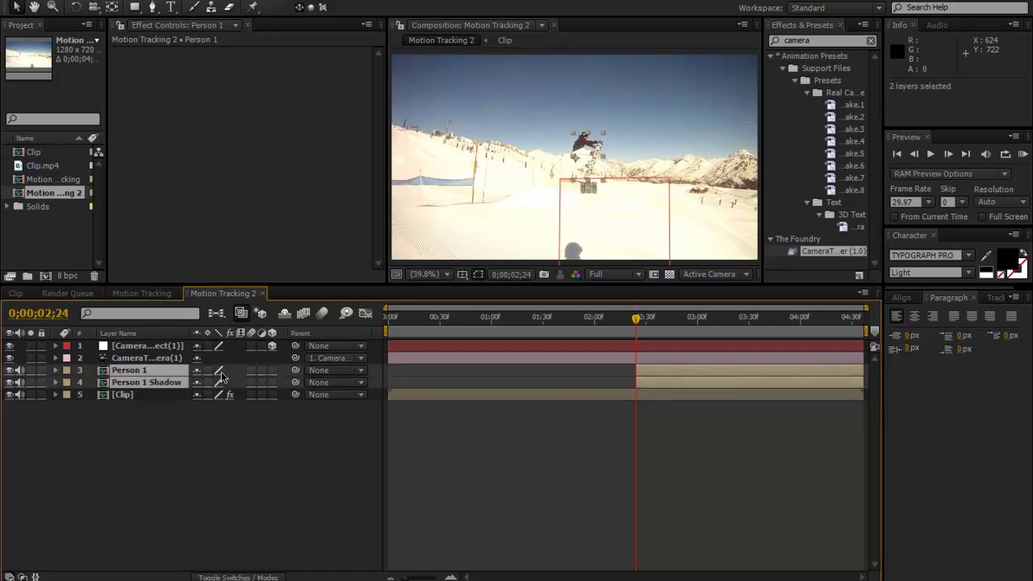
left_click(273, 370)
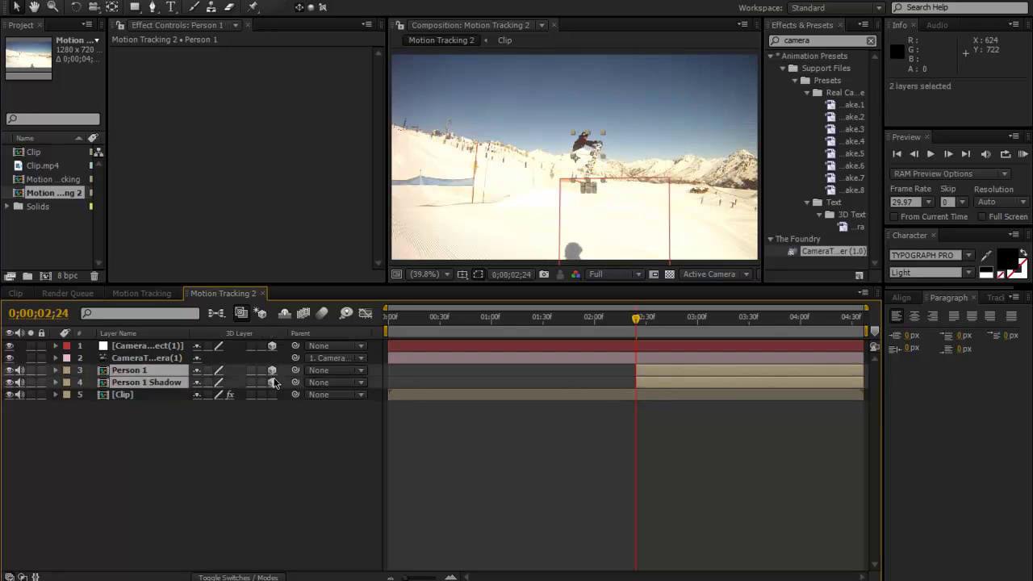
left_click(273, 383)
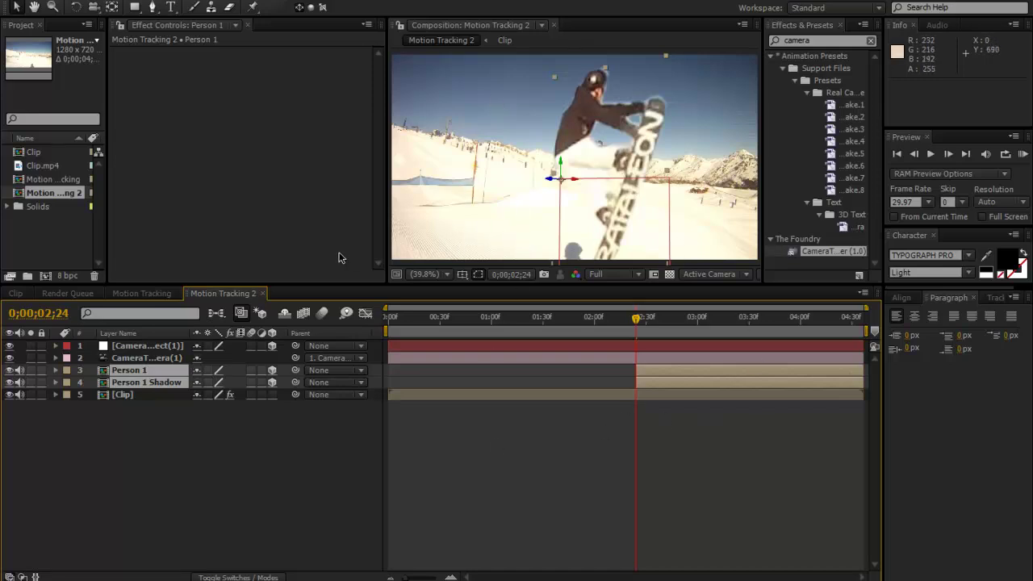
- Scale Person 1 and Person 1 Shadow down uniformly together towards the size of the original snowboarder
key("s")
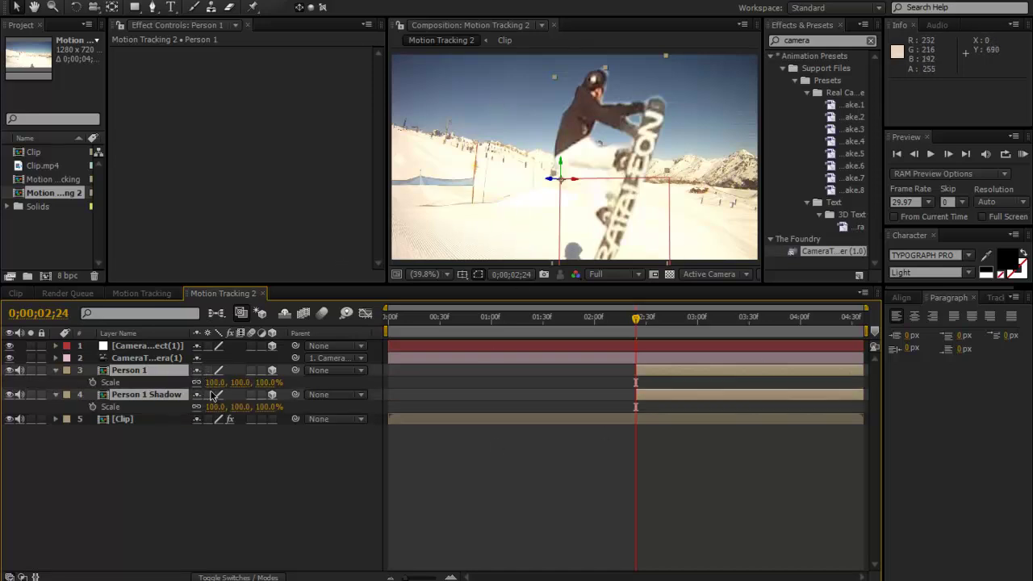
left_click_drag(215, 381, 172, 399)
scroll(516, 214, "up", 3)
key("space")
left_click_drag(620, 199, 642, 120)
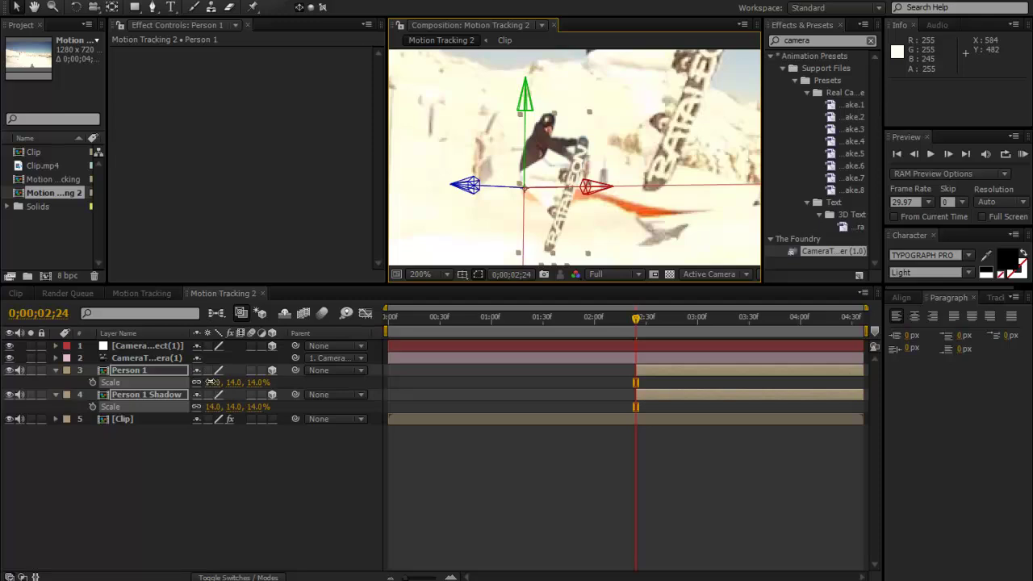
left_click_drag(211, 382, 218, 381)
- Set the Y Rotation of both Person 1 layers to -23° and move them onto the original snowboarder, at about 650, 342, 6
left_click_drag(707, 78, 673, 151)
key("r")
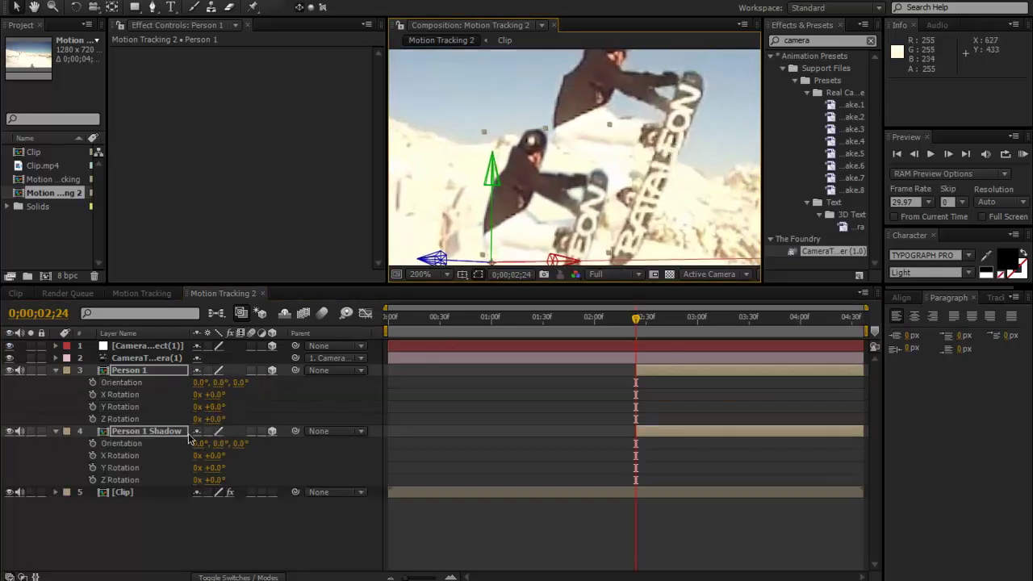
left_click_drag(216, 470, 208, 471)
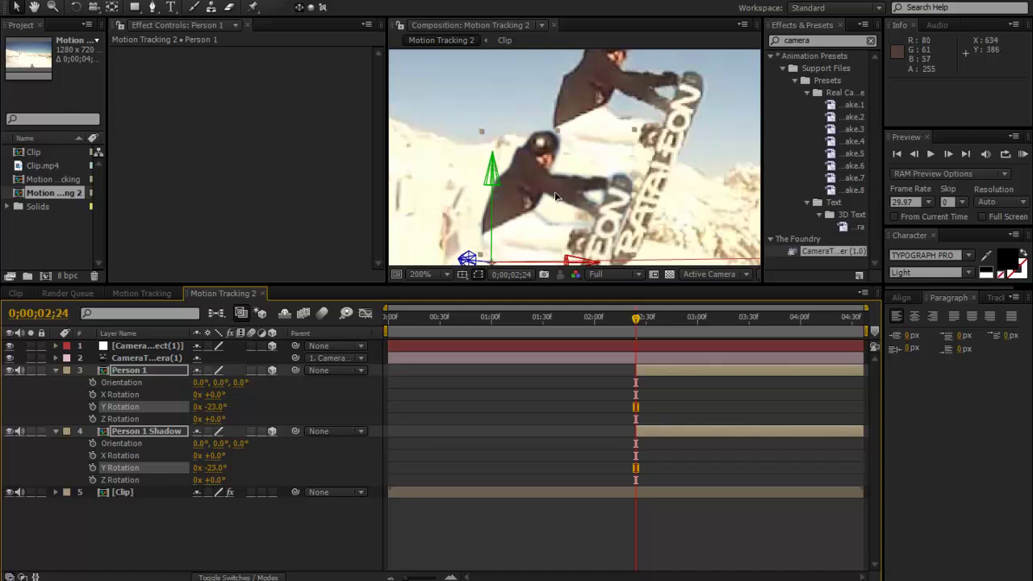
left_click_drag(556, 195, 626, 87)
left_click(426, 385)
left_click(426, 274)
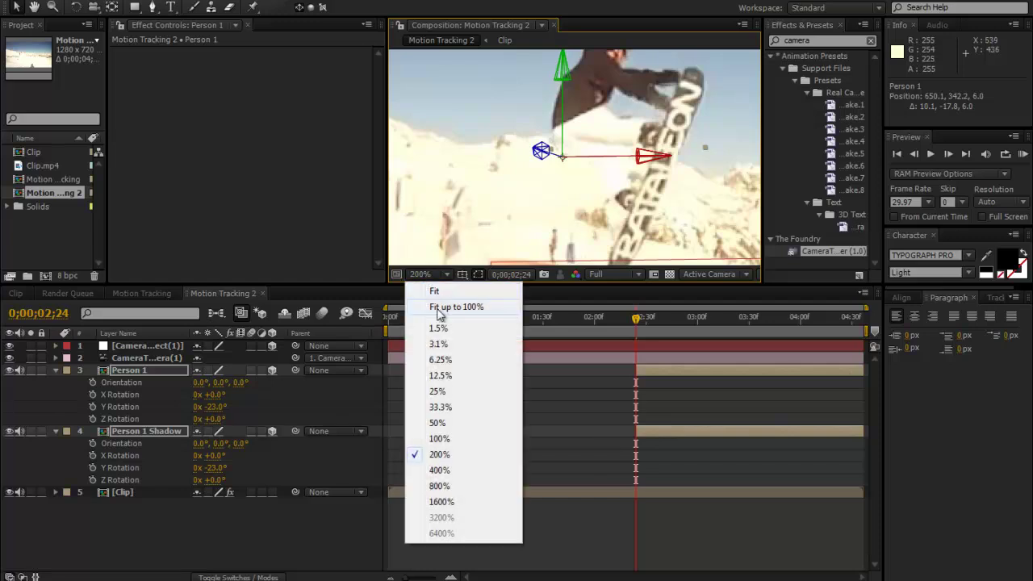
left_click(667, 113)
- Nudge both Person 1 layers upward to line the masked shadow up with the original shadow on the snow
left_click_drag(671, 107, 648, 18)
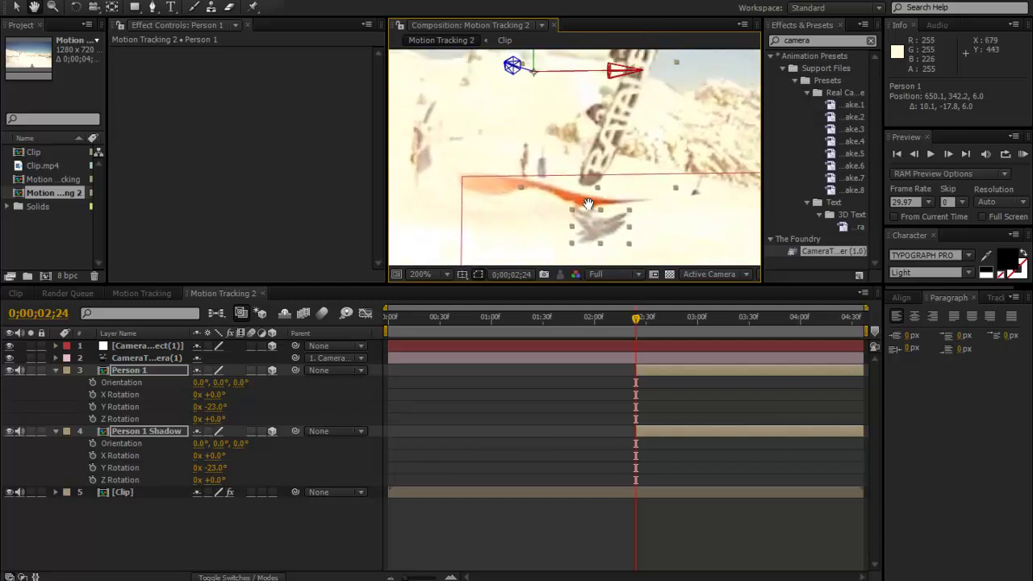
left_click_drag(653, 124, 604, 182)
key("Up")
key("Up")
key("Up")
key("space")
key("v")
- Set the Y Rotation of both Person 1 layers to -47° and nudge them slightly up and left over the original
left_click_drag(214, 470, 194, 466)
left_click_drag(590, 134, 586, 192)
left_click_drag(659, 153, 646, 33)
left_click_drag(630, 159, 628, 137)
key("Up")
key("Left")
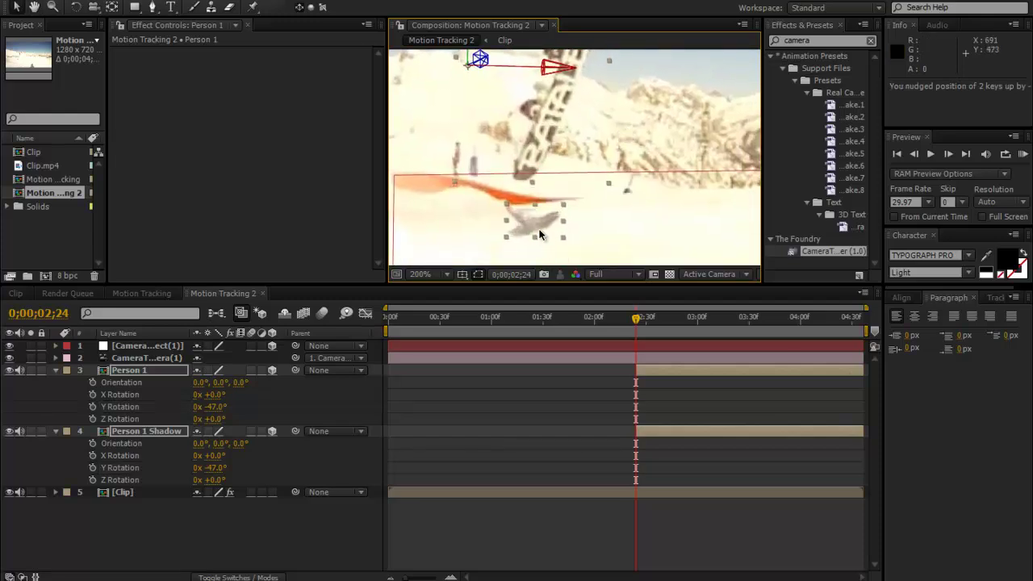
- Check the snowboarder and shadow alignment up close and in the full frame with the properties collapsed and the layers deselected
left_click_drag(579, 89, 562, 150)
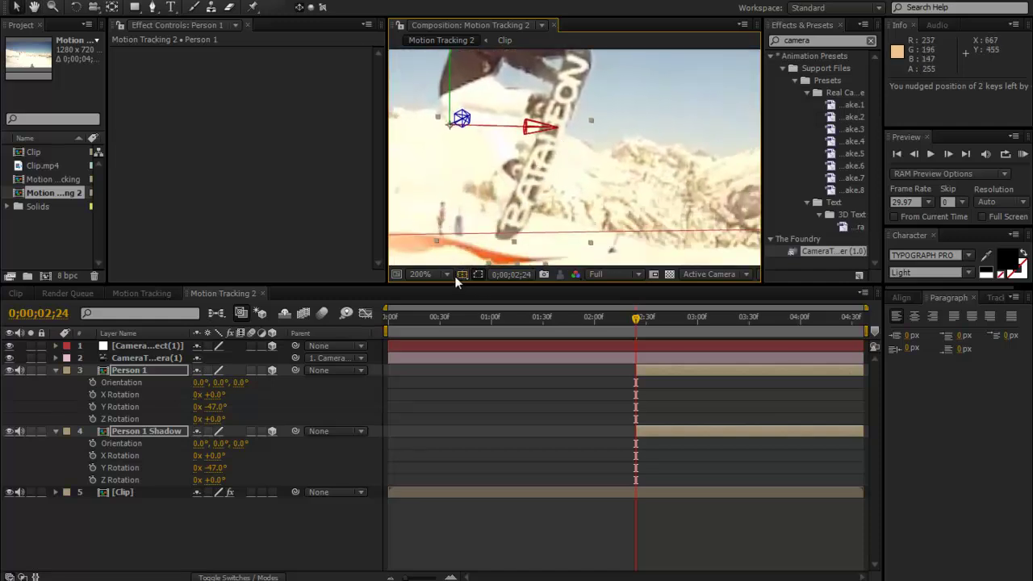
left_click_drag(612, 196, 563, 304)
left_click(420, 274)
left_click(431, 308)
left_click(55, 370)
left_click(54, 382)
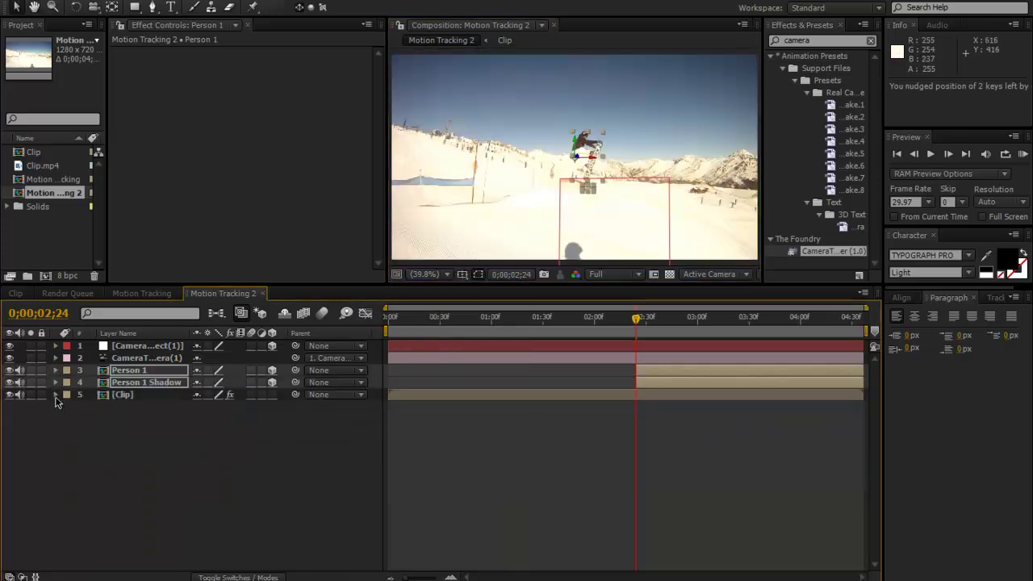
left_click(523, 508)
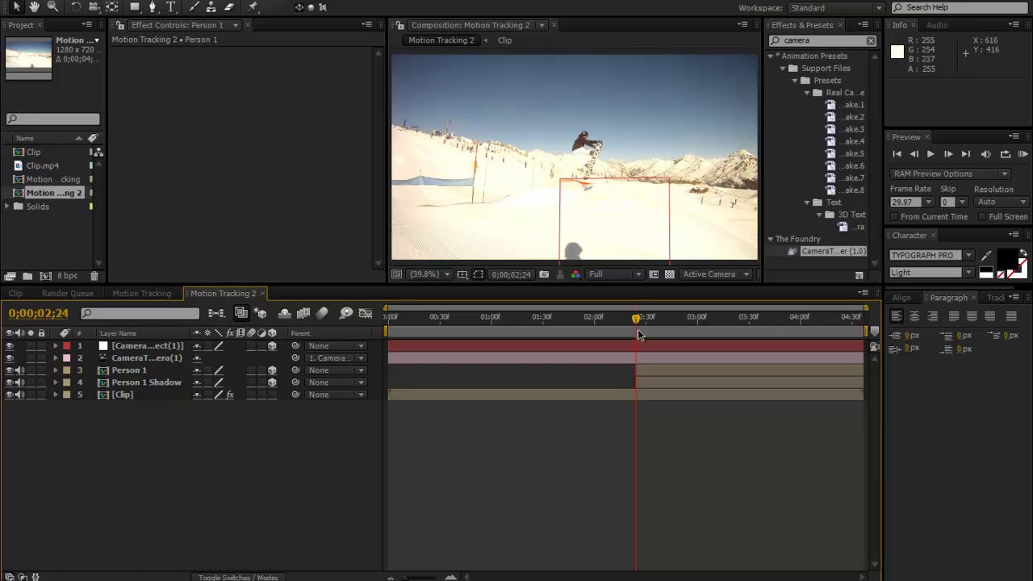
- At 0;00;02;36, duplicate the Clip layer and delete the CameraTracker effect from the duplicate
left_click_drag(637, 321, 656, 339)
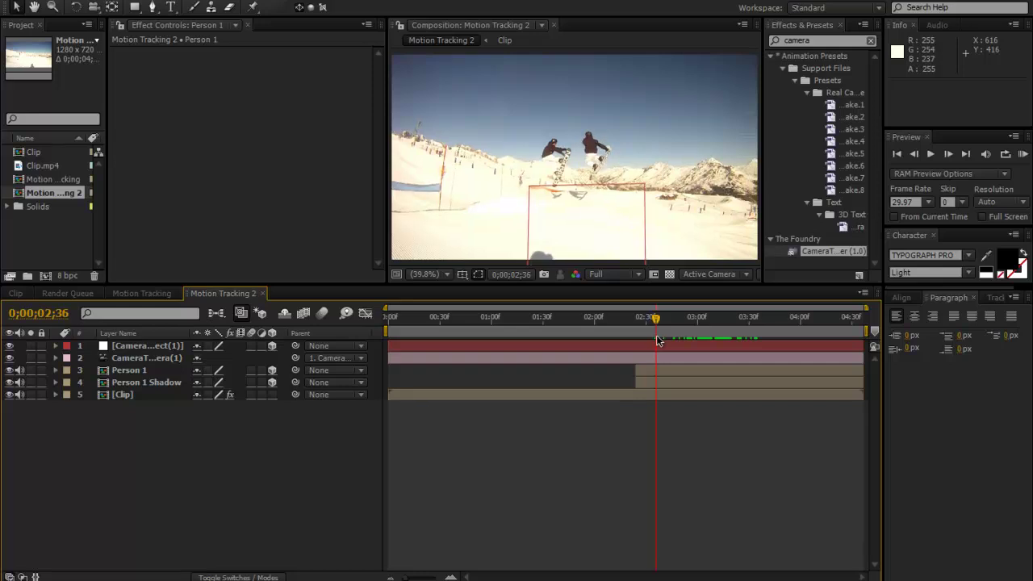
left_click(128, 392)
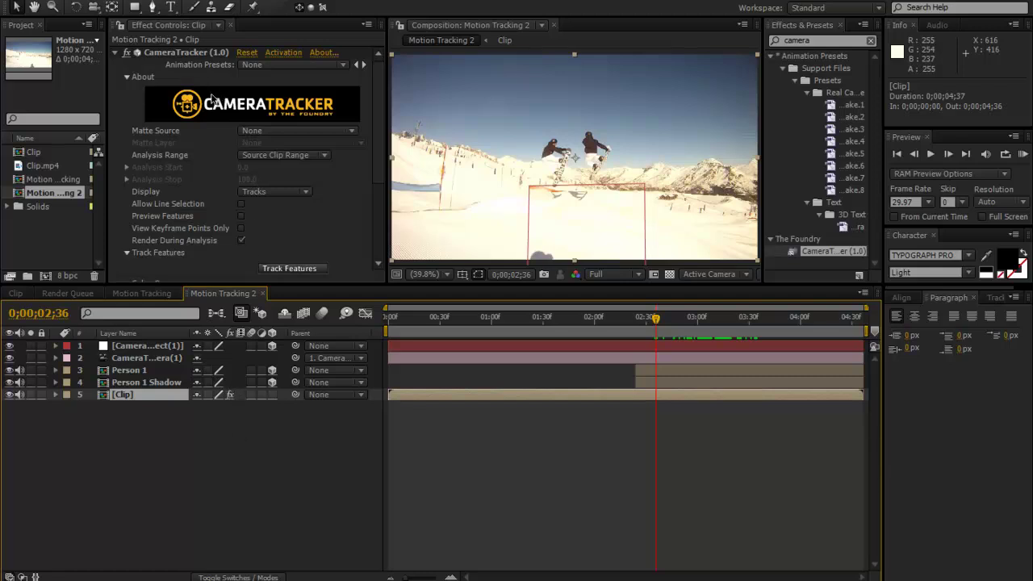
key("ctrl+d")
left_click(214, 53)
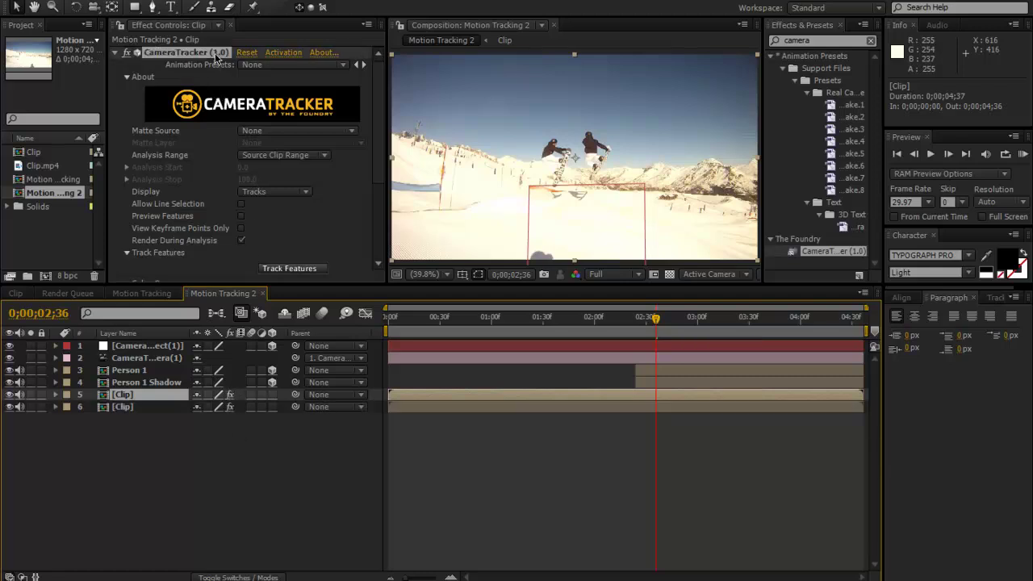
key("Delete")
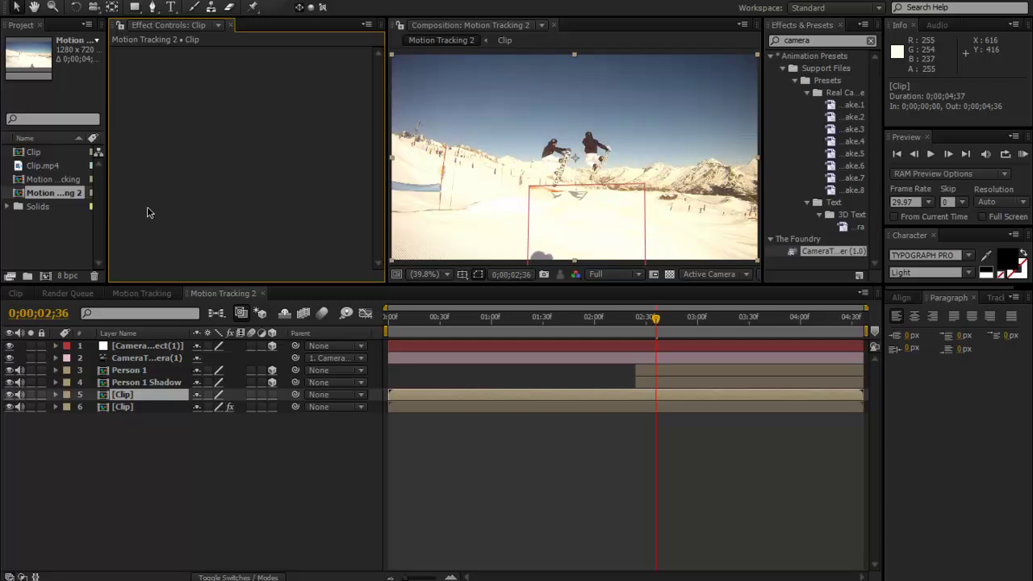
- Duplicate the effect-free Clip copy and rename the lower of the two copies as Person 2 Shadow
left_click(133, 398)
key("ctrl+d")
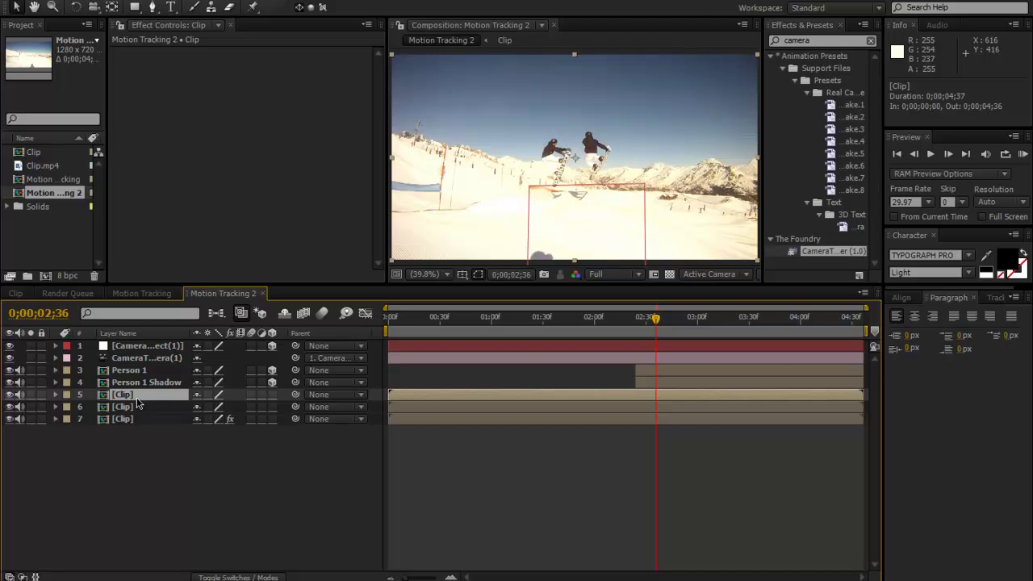
left_click(133, 406)
right_click(134, 406)
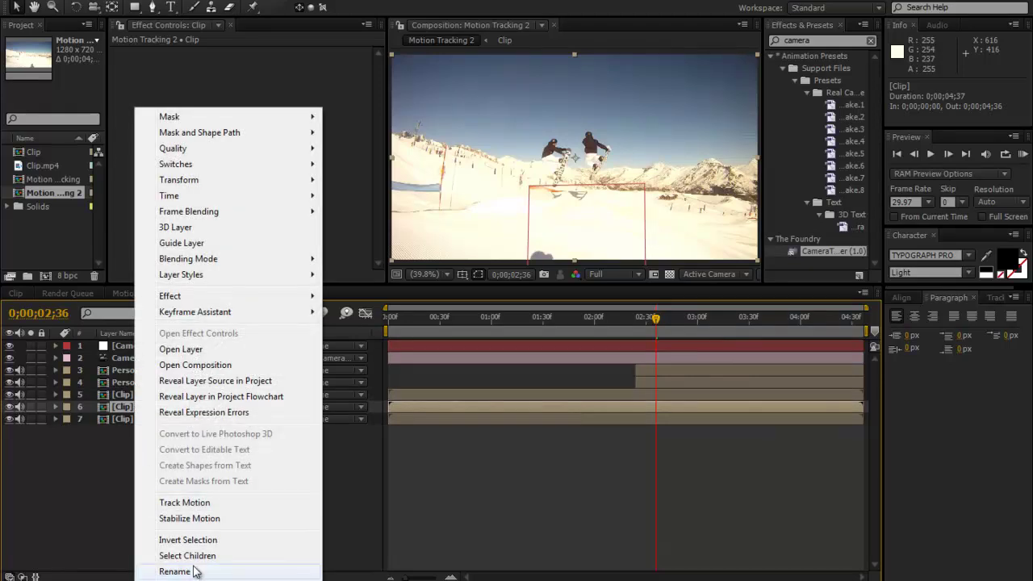
left_click(277, 571)
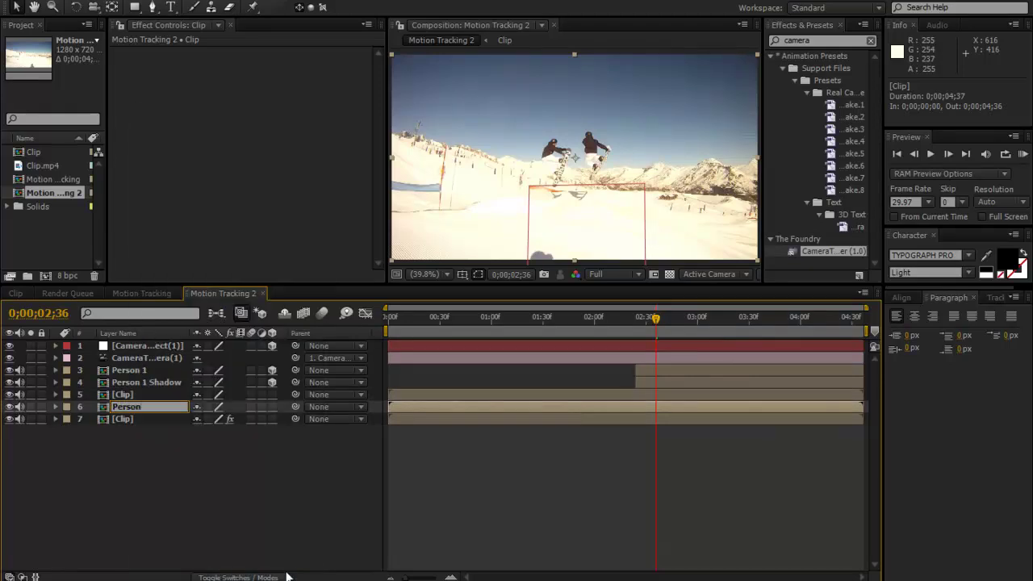
type("Person 2 Shadow")
key("Return")
- Rename the remaining effect-free Clip copy above Person 2 Shadow as Person 2
left_click(173, 394)
right_click(173, 394)
left_click(214, 569)
type("Perso")
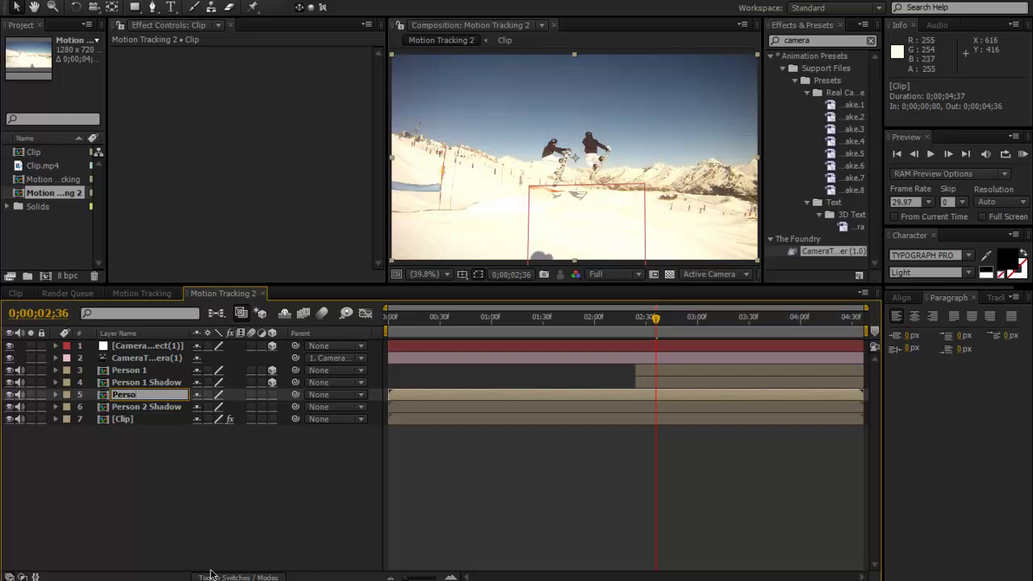
type("n 2")
key("Return")
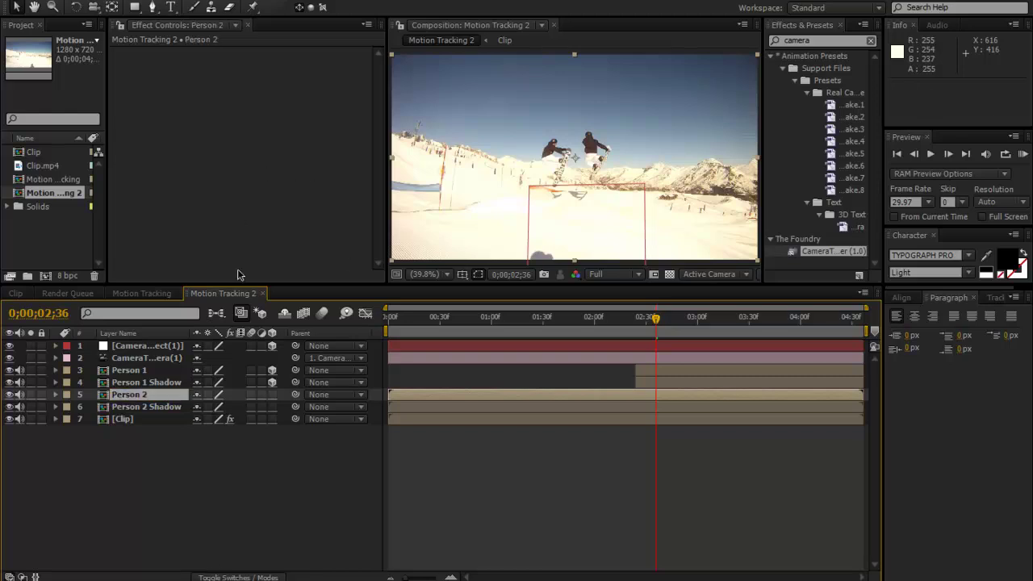
- Move the Person 2 and Person 2 Shadow layers above the Person 1 layers in the stack
left_click(177, 410, "shift")
left_click_drag(172, 403, 169, 372)
left_click(248, 502)
left_click(162, 371)
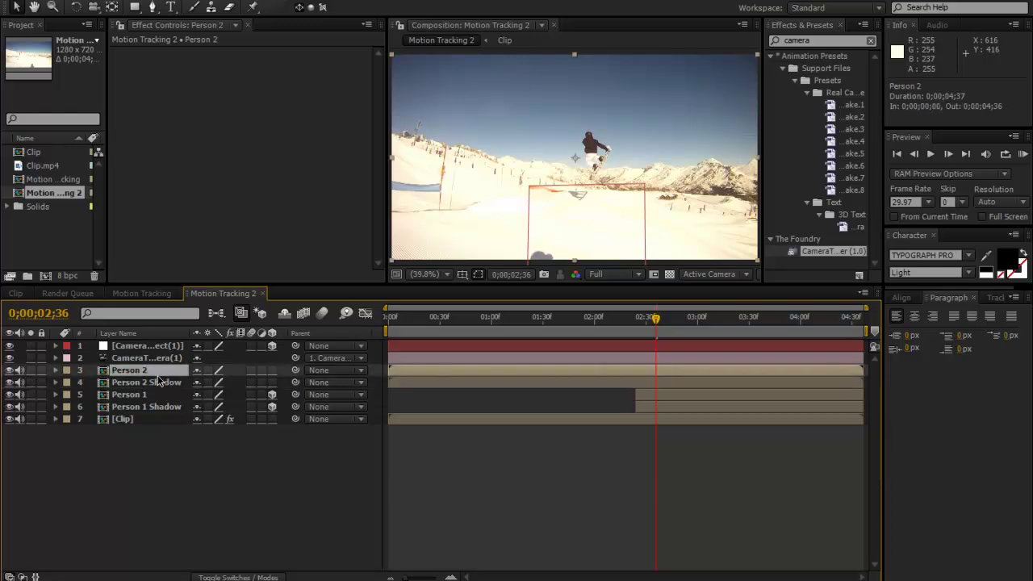
left_click(154, 382, "shift")
left_click(137, 456)
- Trim the in-points of both Person 2 and Person 2 Shadow to 0;00;02;36
left_click(129, 372)
left_click(656, 383)
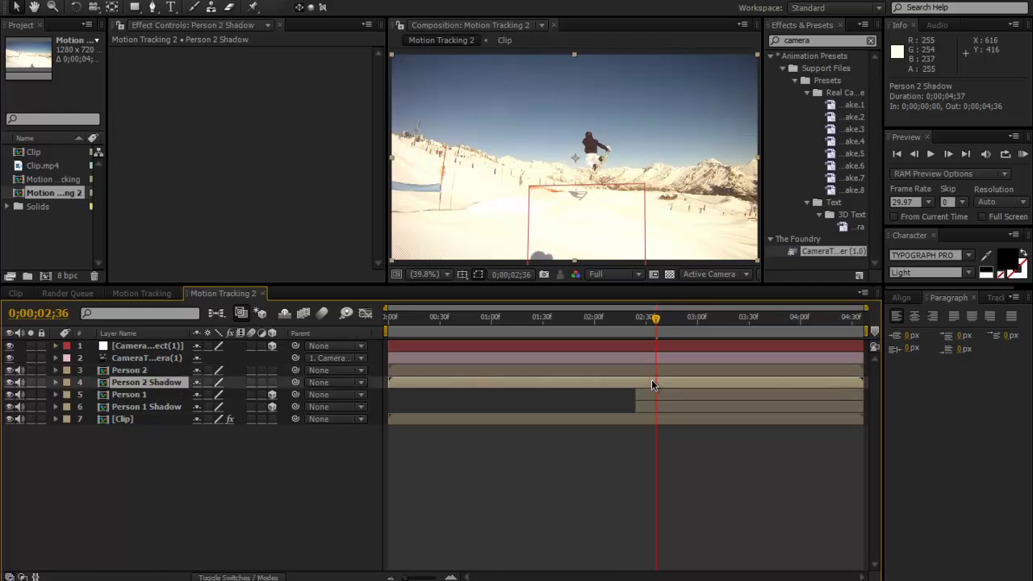
left_click(656, 372, "shift")
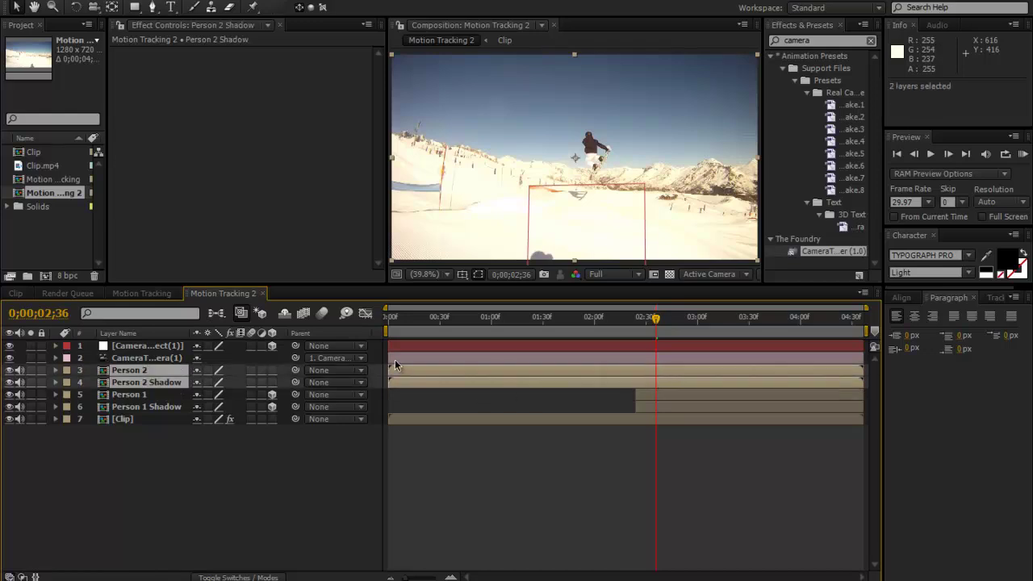
left_click_drag(388, 370, 656, 373)
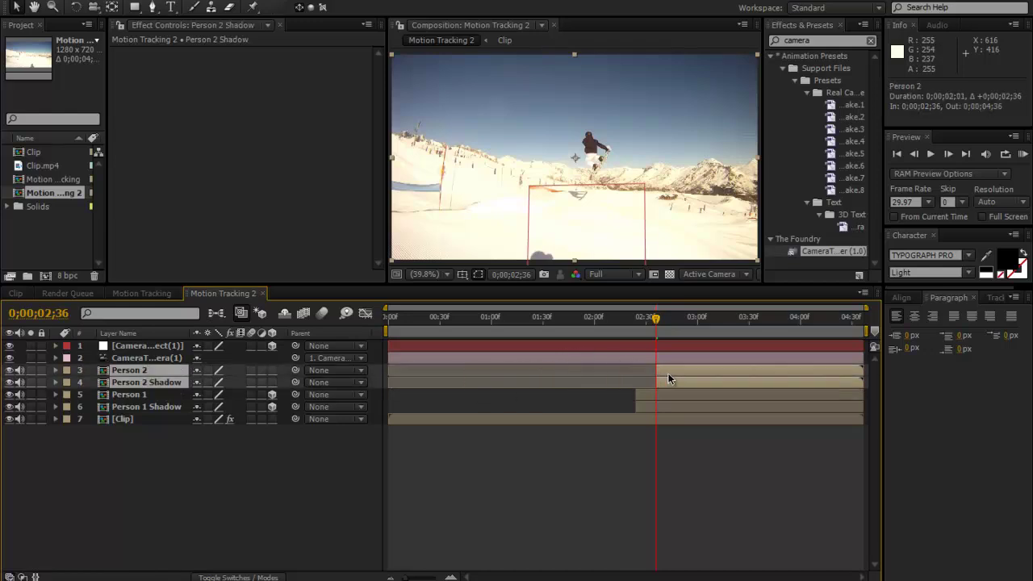
- Apply Freeze Frame to both the Person 2 and Person 2 Shadow layers at 0;00;02;36
right_click(671, 377)
mouse_move(744, 198)
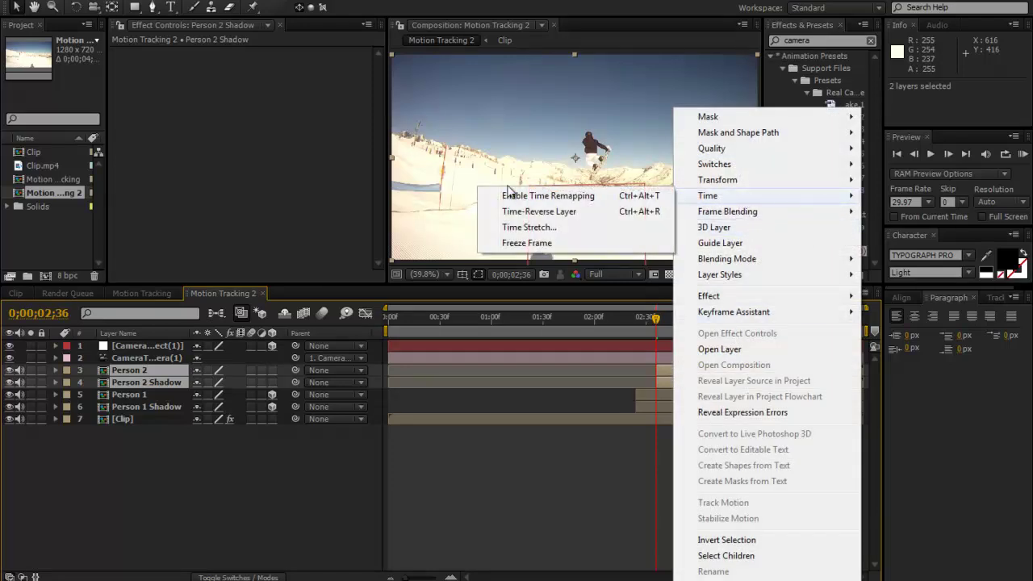
left_click(526, 243)
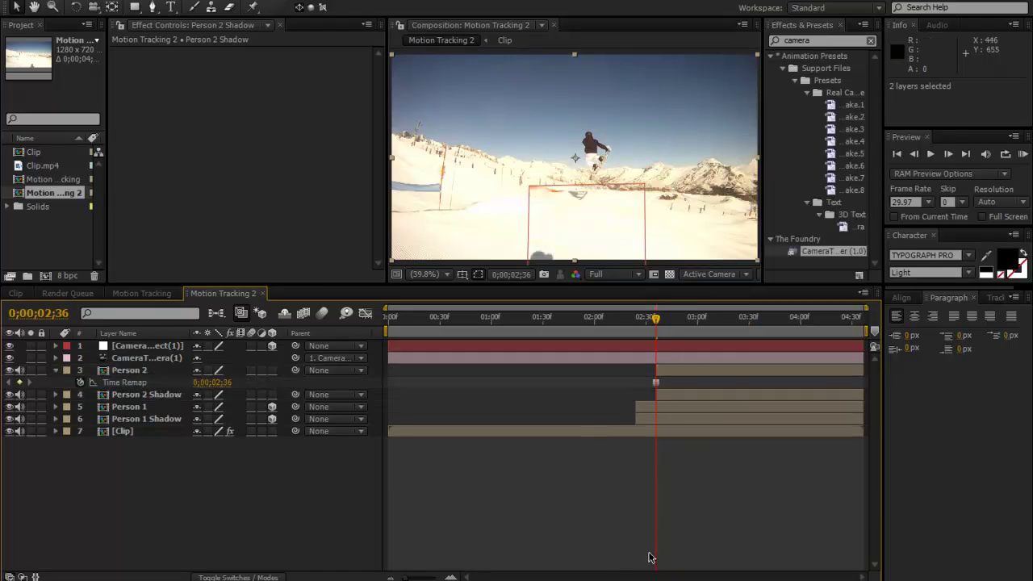
- Solo the Person 2 Shadow layer at 0;00;02;36 and activate the Pen tool for masking the shadow
left_click(691, 394)
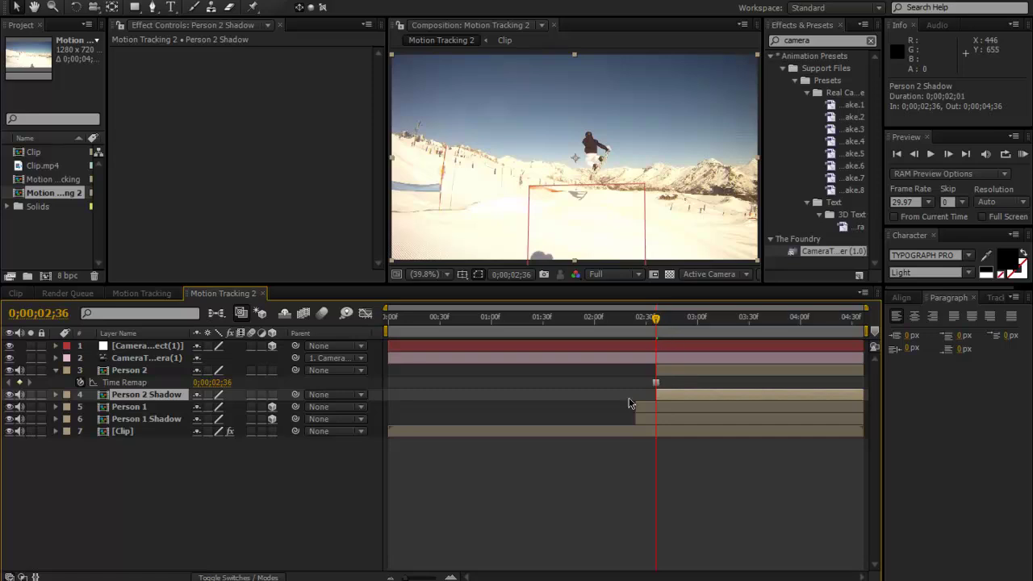
left_click(38, 394)
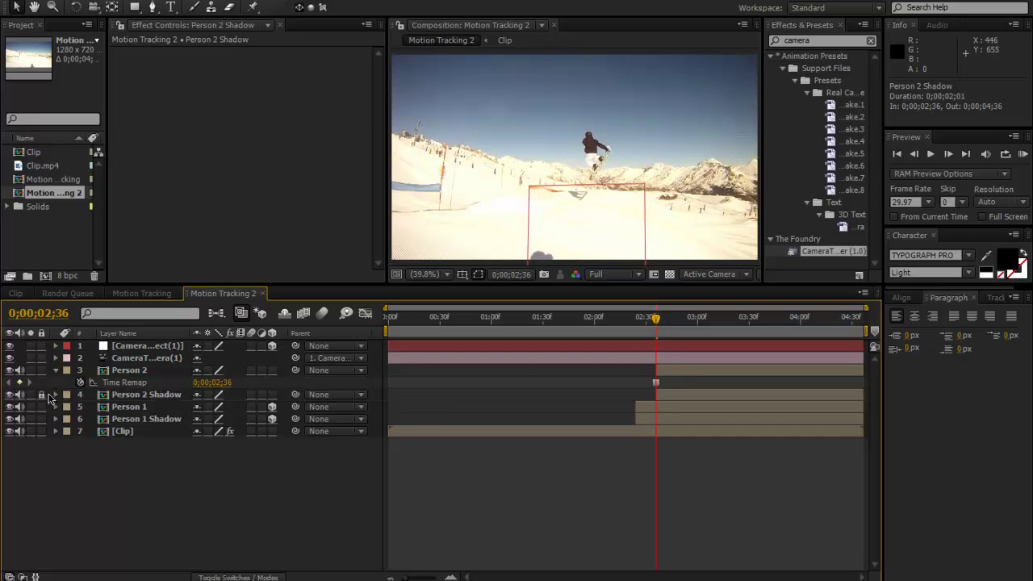
left_click(32, 395)
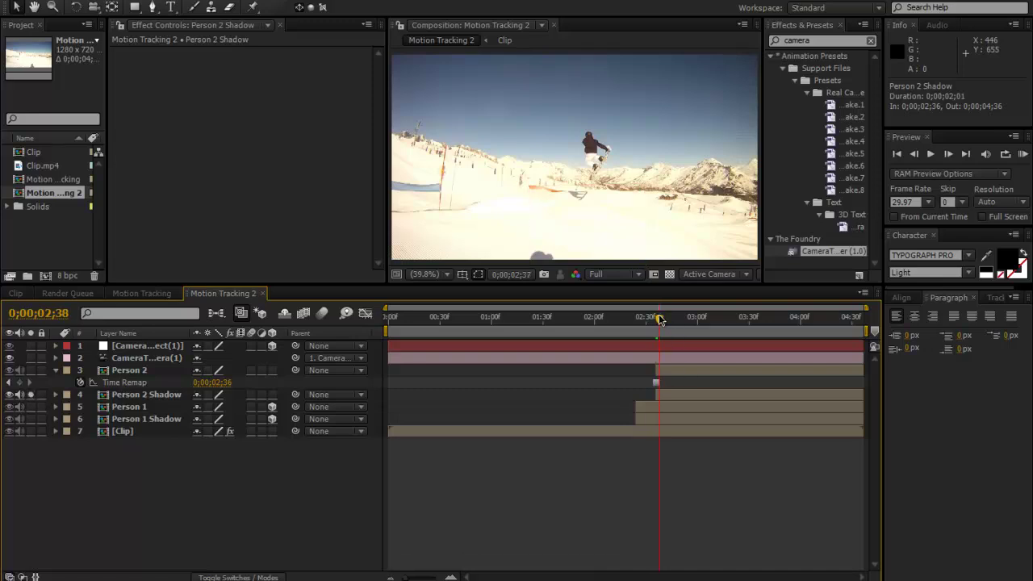
left_click_drag(660, 320, 663, 343)
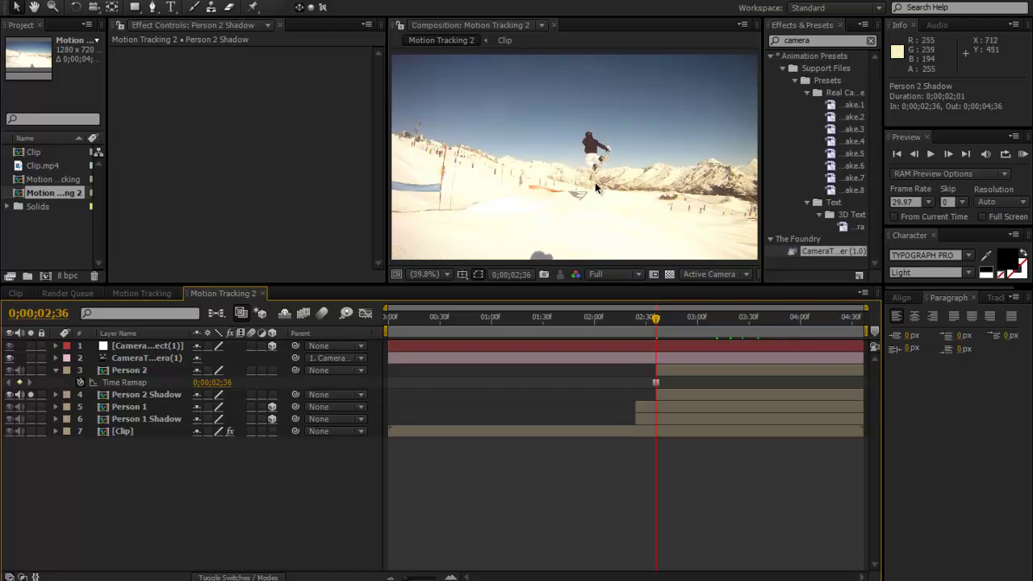
scroll(595, 182, "up", 4)
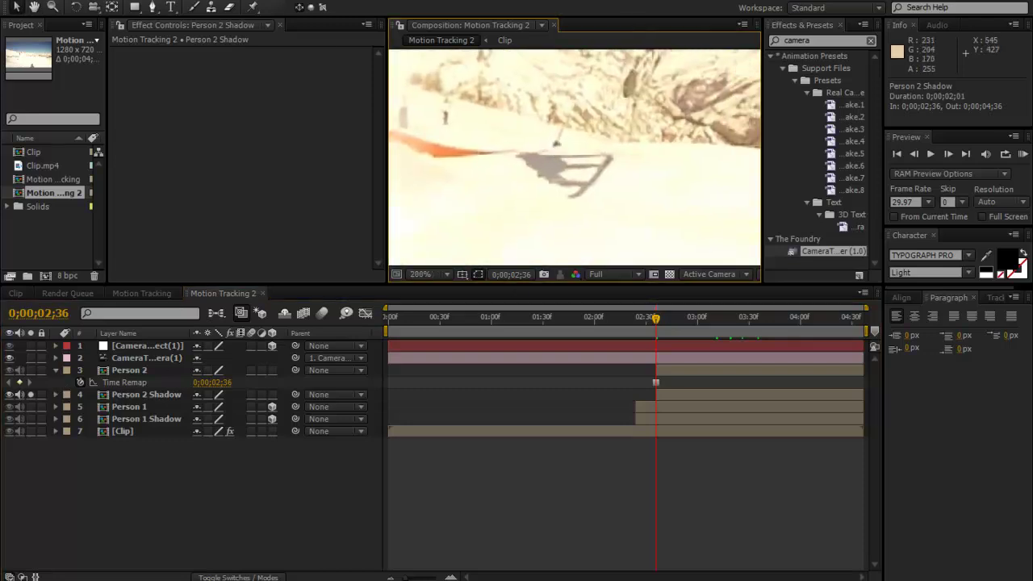
key("g")
scroll(613, 191, "up", 3)
scroll(622, 132, "down", 2)
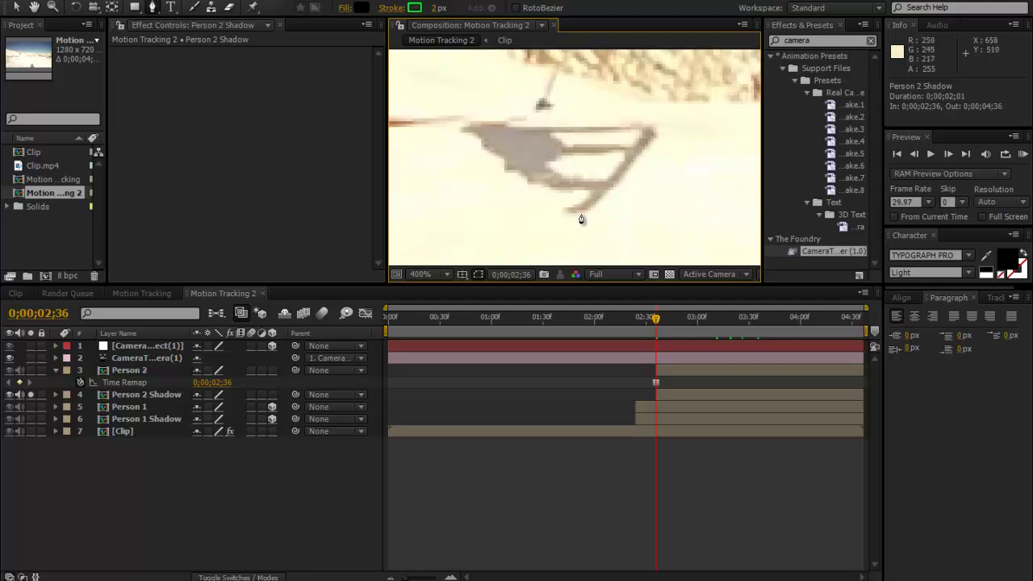
left_click(589, 219)
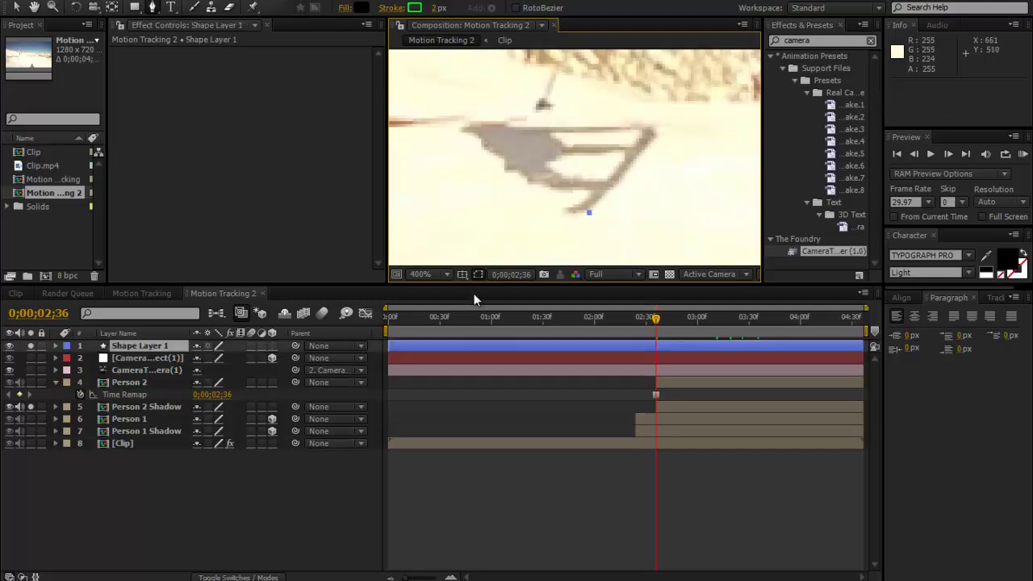
key("ctrl+z")
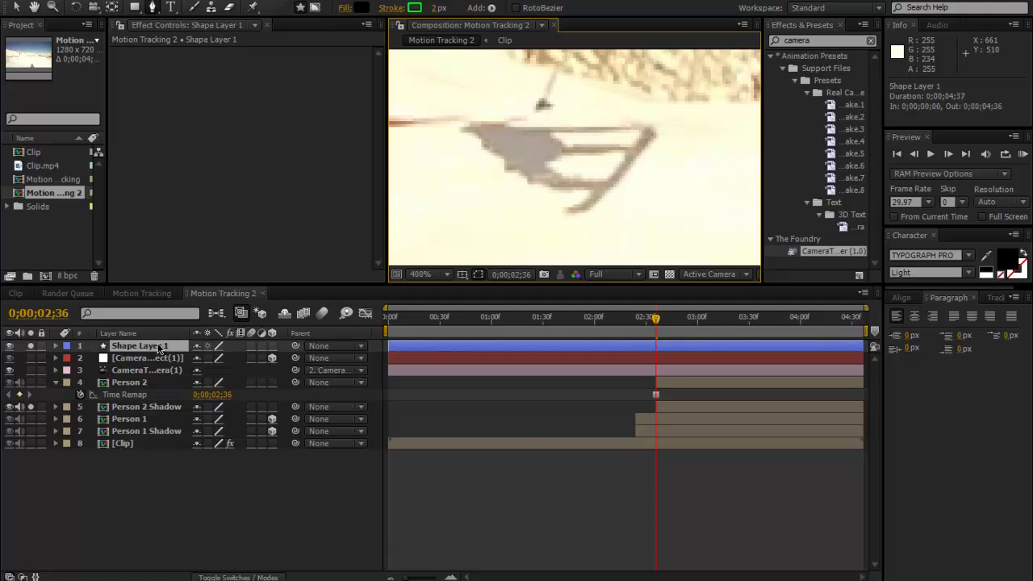
key("Delete")
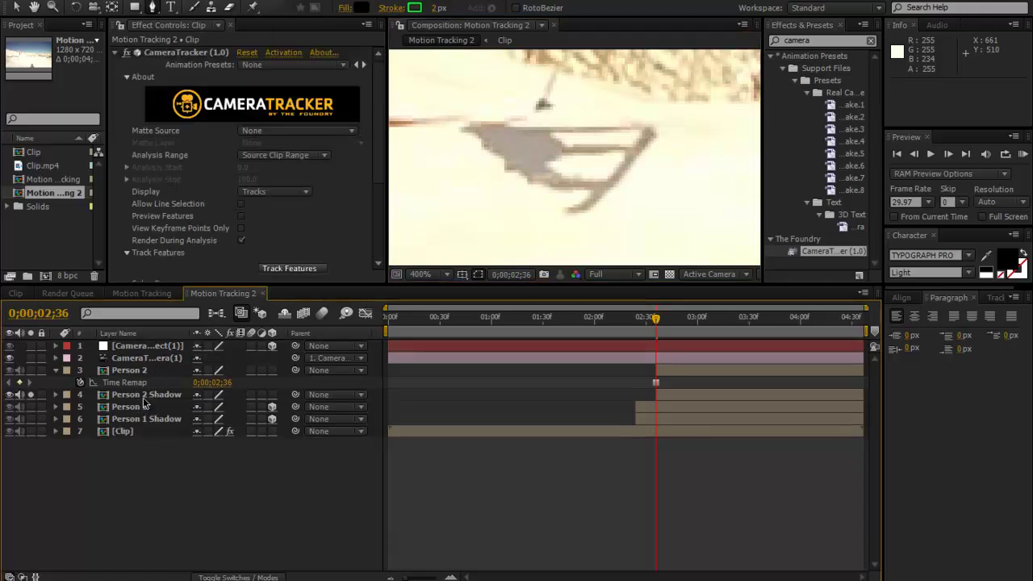
- Draw a closed mask on the Person 2 Shadow layer around the outer outline of the snowboarder's shadow
left_click(143, 397)
left_click(587, 211)
left_click(651, 128)
left_click(530, 129)
left_click(530, 124)
left_click(505, 126)
left_click(487, 122)
left_click(464, 127)
left_click(483, 146)
left_click(507, 169)
left_click(527, 178)
left_click(553, 185)
left_click(576, 189)
left_click(594, 192)
left_click(568, 211)
left_click(587, 211)
- Draw two further closed masks around the bright snow gaps inside the shadow, the lower one first
left_click(563, 155)
left_click(567, 168)
left_click(617, 167)
left_click(580, 155)
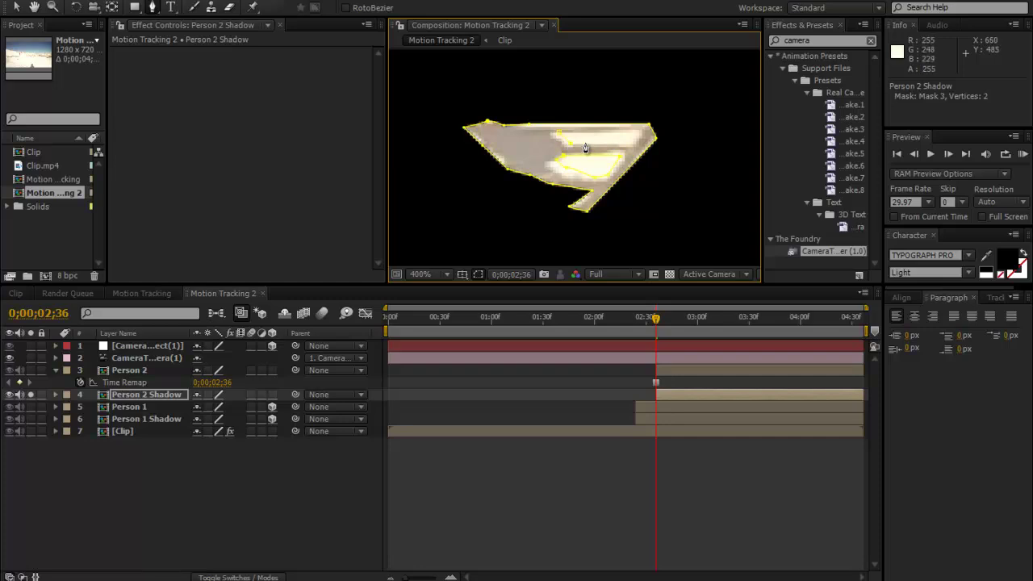
left_click(607, 141)
left_click(630, 141)
left_click(635, 134)
left_click(560, 132)
key("ctrl+z")
key("ctrl+z")
left_click(559, 132)
- Set the modes of Mask 2 and Mask 3 on Person 2 Shadow to Subtract
key("m")
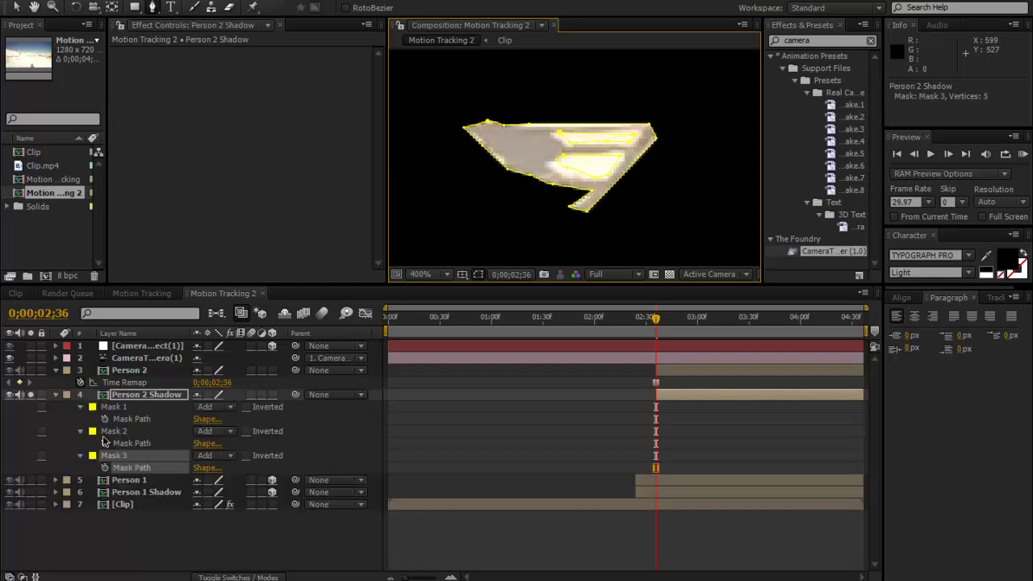
left_click(214, 435)
left_click(224, 447)
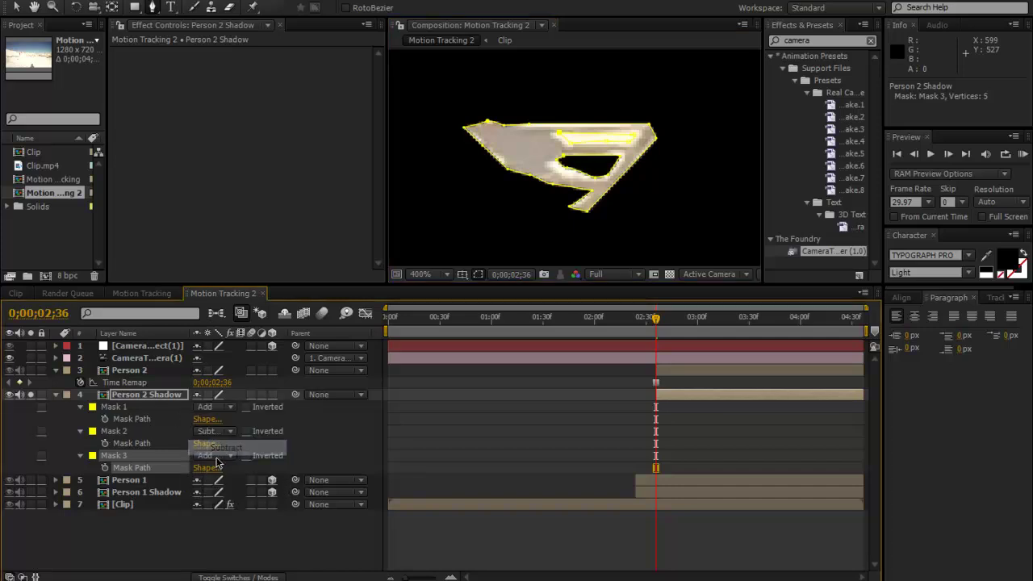
left_click(211, 455)
left_click(229, 475)
- Set the feather of all three Person 2 Shadow masks to 1 pixel
key("f")
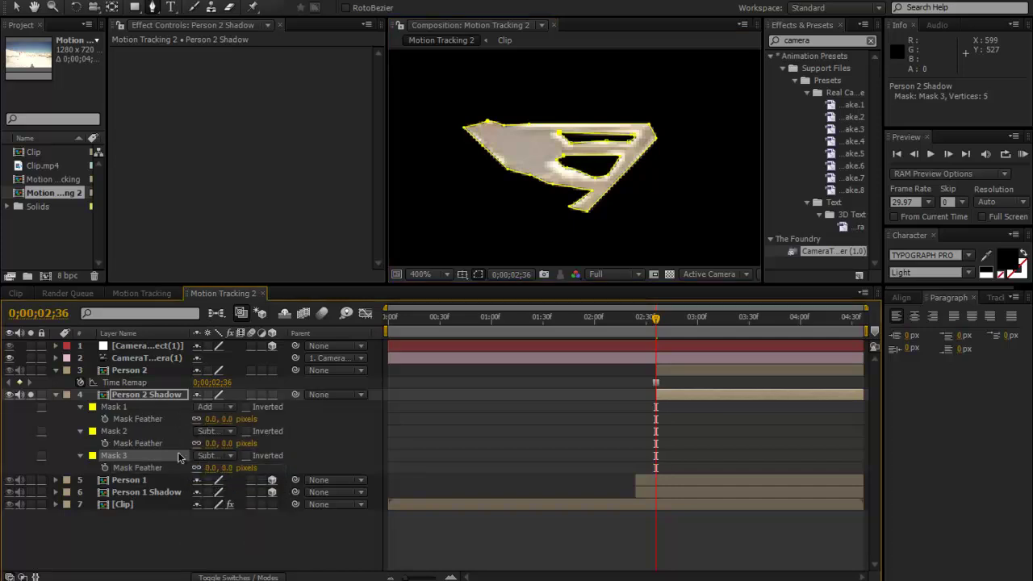
left_click(127, 411, "shift")
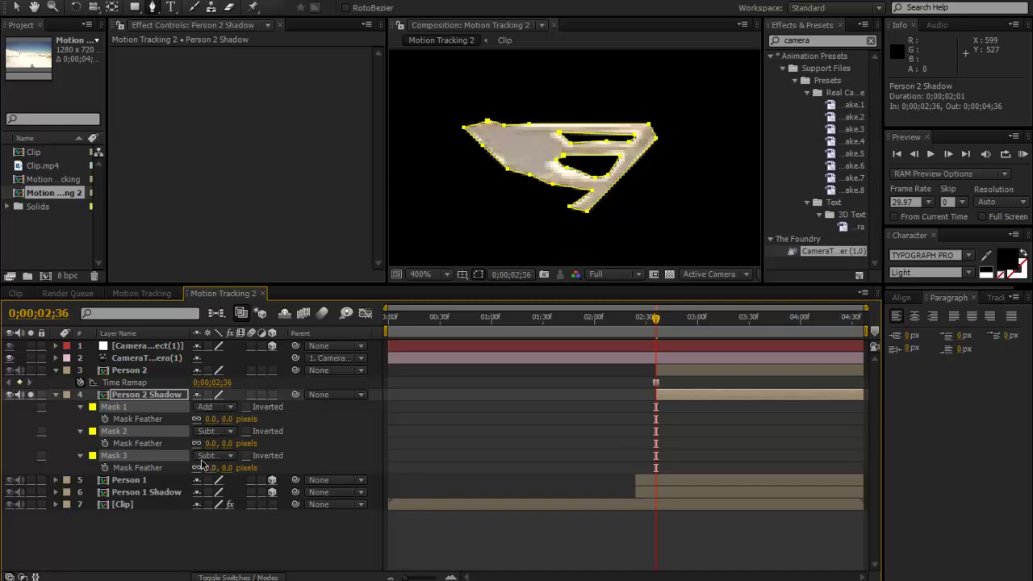
left_click(207, 468)
type("1")
key("Return")
- Lock the three shadow masks, collapse the Person 2 Shadow properties and turn off the layer's solo
left_click(42, 419)
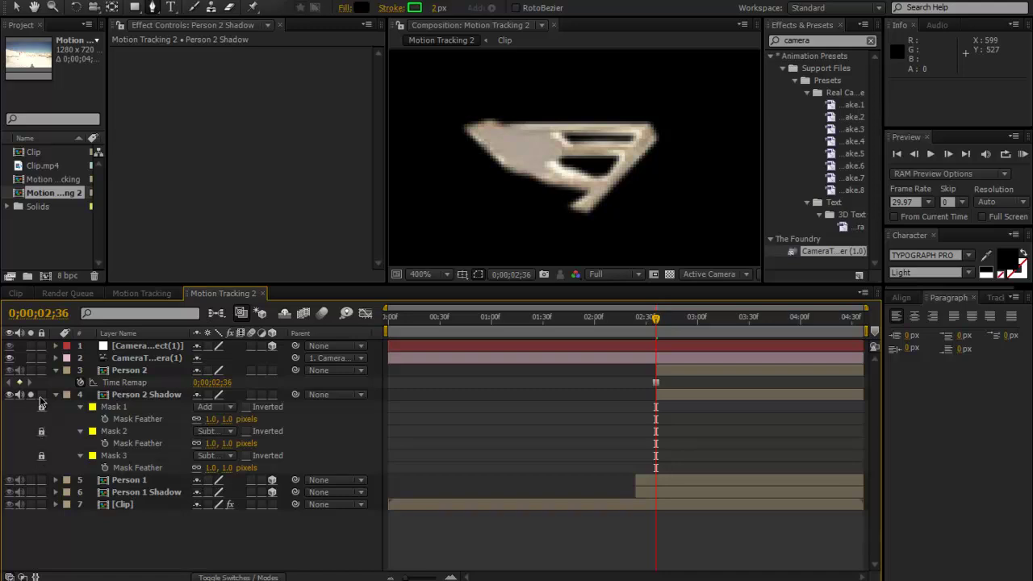
left_click(56, 394)
left_click(31, 395)
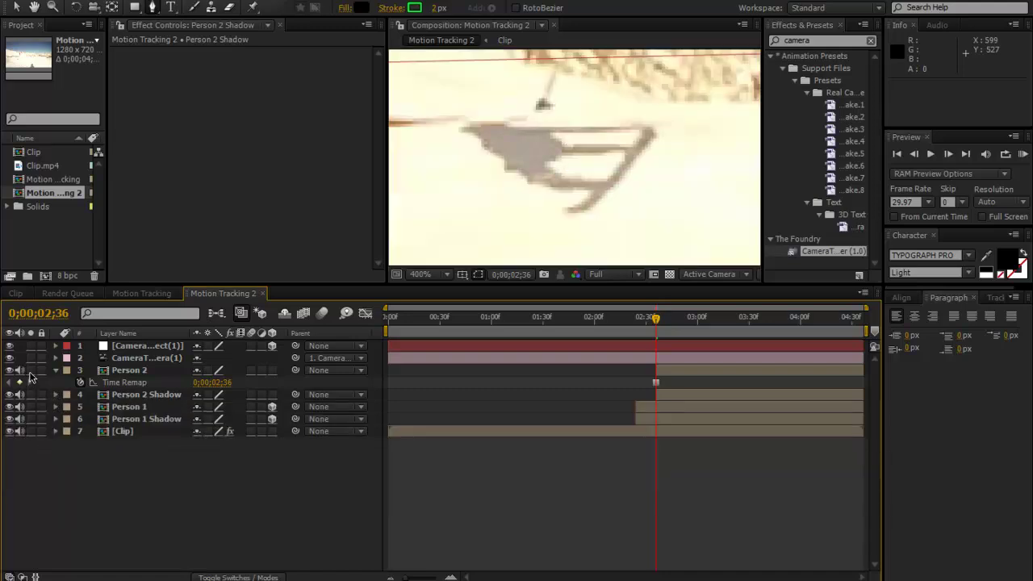
- Solo the Person 2 layer and activate the Pen tool for masking the snowboarder from the head down
key("h")
left_click_drag(589, 92, 564, 218)
left_click_drag(629, 137, 549, 288)
scroll(658, 129, "down", 1)
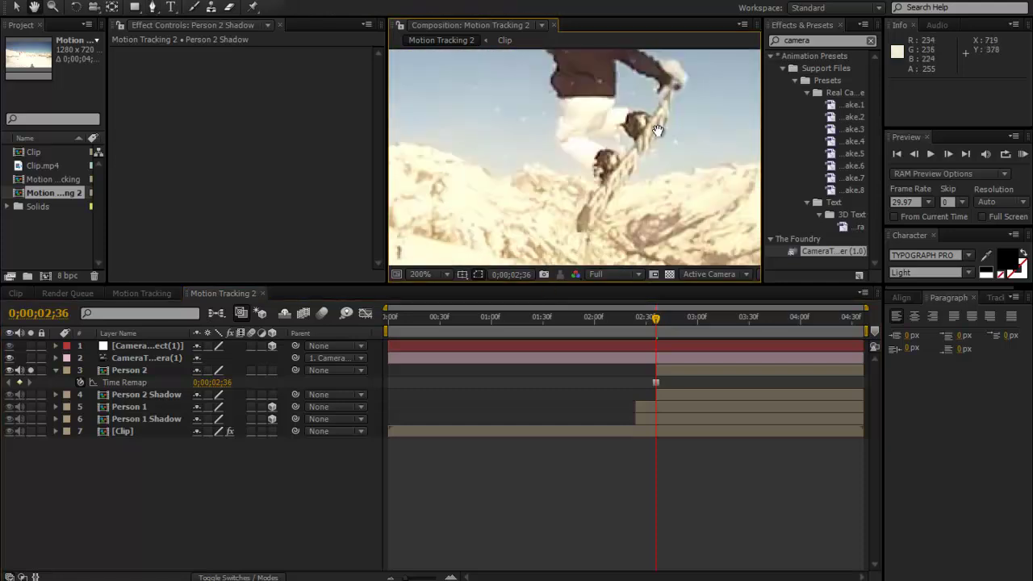
scroll(658, 129, "up", 3)
key("g")
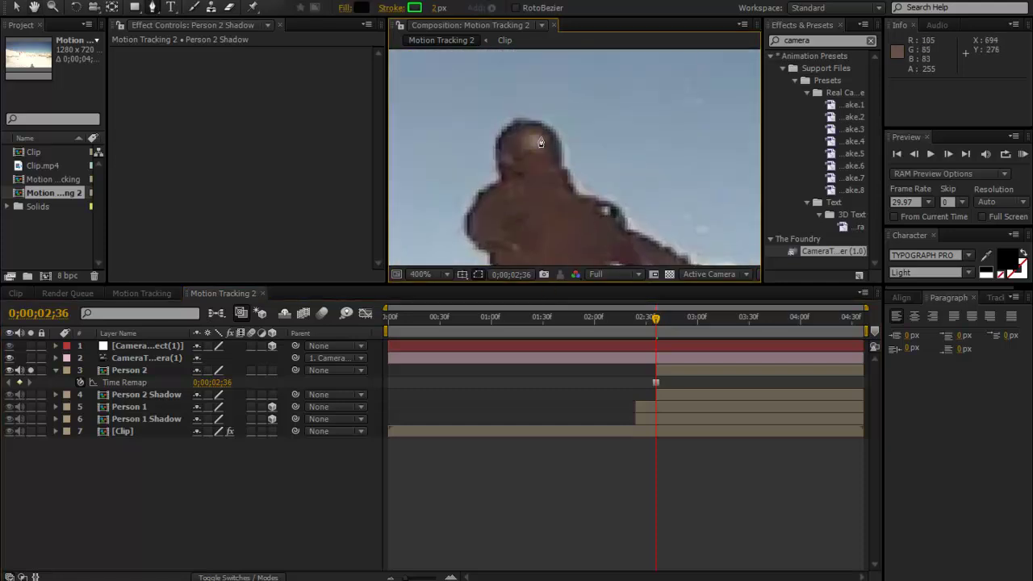
left_click(518, 122)
left_click(497, 139)
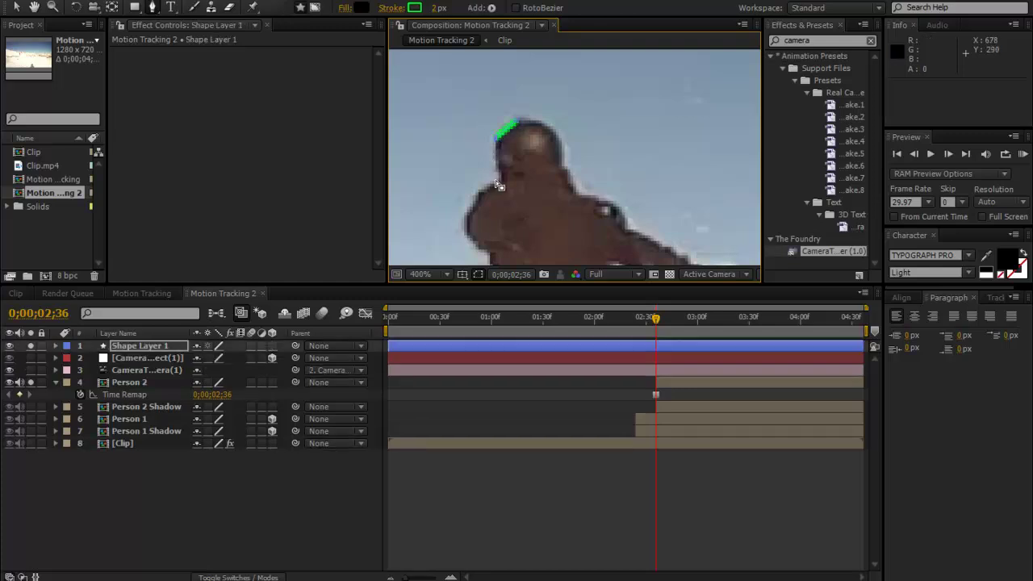
key("ctrl+z")
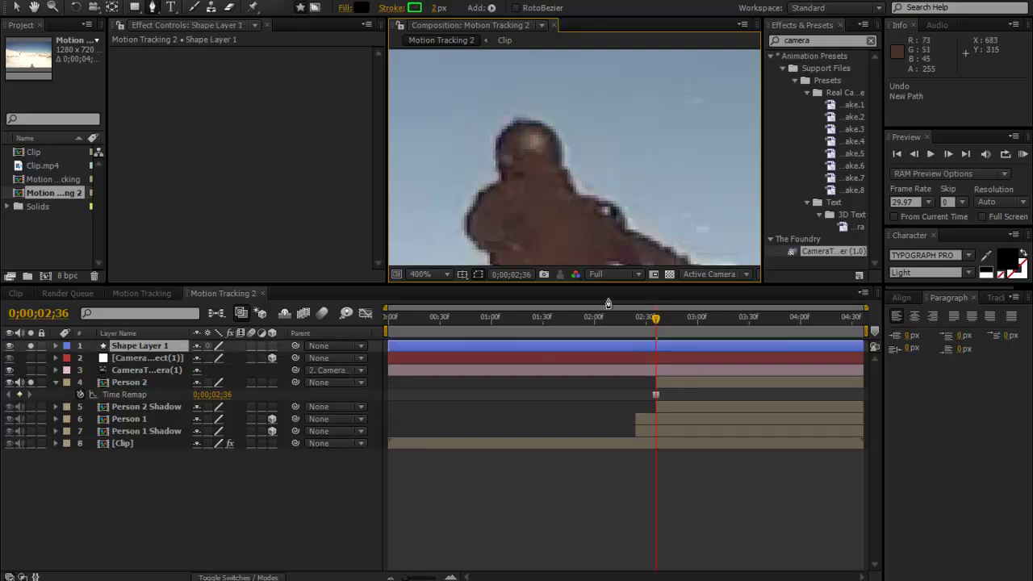
- Draw a closed mask on the Person 2 layer around the snowboarder's whole outline, including head, arm, legs and board
left_click(677, 384)
left_click(517, 119)
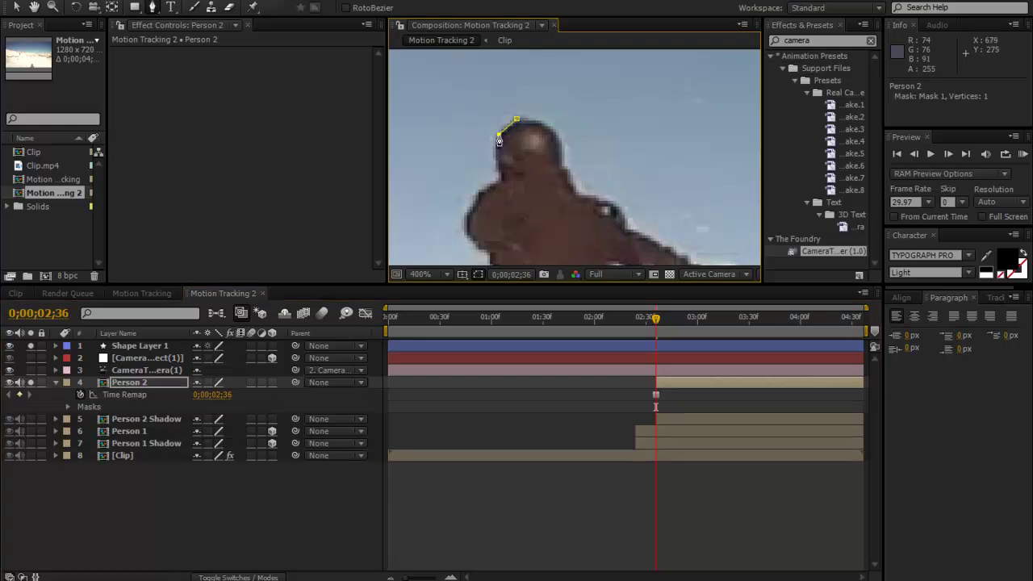
left_click(498, 134)
left_click(493, 185)
left_click(474, 208)
left_click_drag(533, 176, 557, 69)
left_click(518, 162)
left_click(520, 191)
left_click(501, 212)
left_click(527, 234)
left_click_drag(544, 213, 556, 101)
left_click(532, 152)
left_click(536, 172)
left_click(568, 243)
left_click_drag(633, 199, 620, 132)
left_click(598, 216)
left_click(606, 234)
left_click_drag(622, 223, 633, 160)
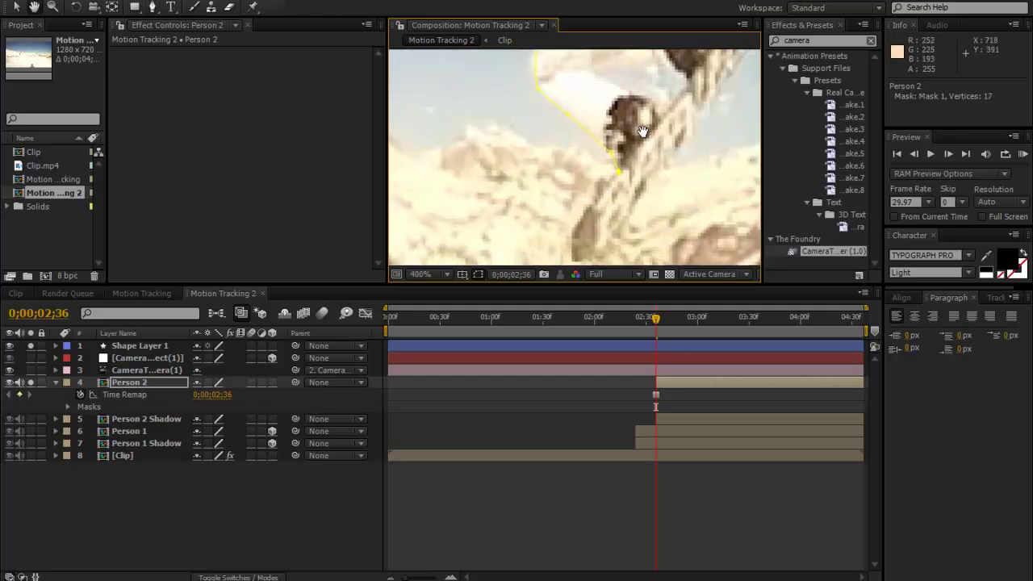
left_click(568, 246)
left_click_drag(575, 266, 578, 192)
left_click(565, 191)
left_click(598, 183)
left_click(629, 126)
left_click_drag(654, 79, 582, 208)
left_click(653, 114)
left_click_drag(684, 59, 683, 163)
left_click(673, 158)
left_click(676, 126)
left_click(696, 133)
left_click(674, 91)
left_click(612, 54)
left_click_drag(632, 62, 640, 178)
left_click(549, 122)
left_click(538, 118)
left_click_drag(523, 67, 519, 125)
left_click(515, 117)
left_click(475, 98)
left_click(471, 101)
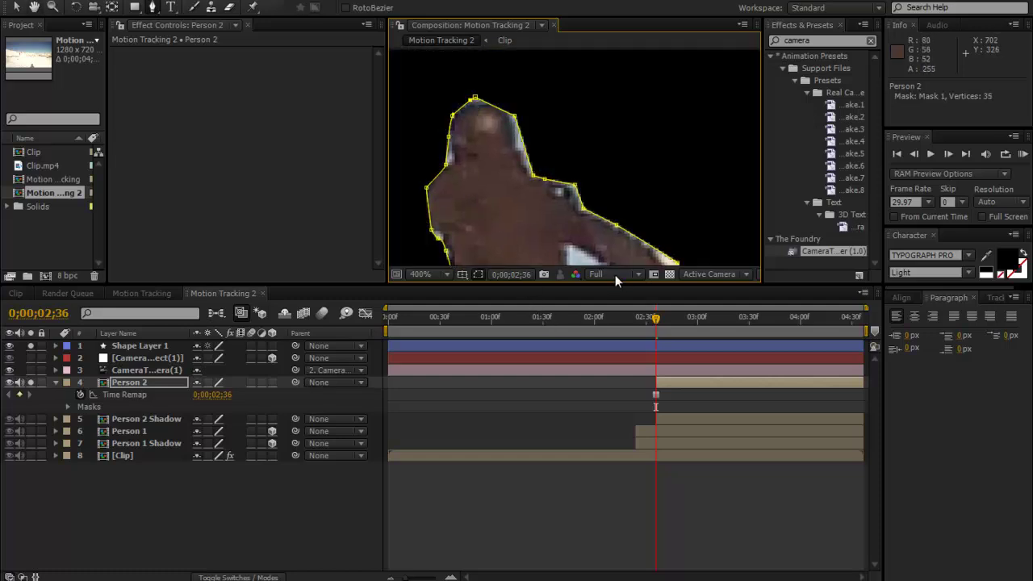
- Draw a second closed mask on Person 2 around the sky gap enclosed by the jacket, arm, leg and board
left_click_drag(605, 231, 627, 27)
left_click_drag(590, 92, 551, 134)
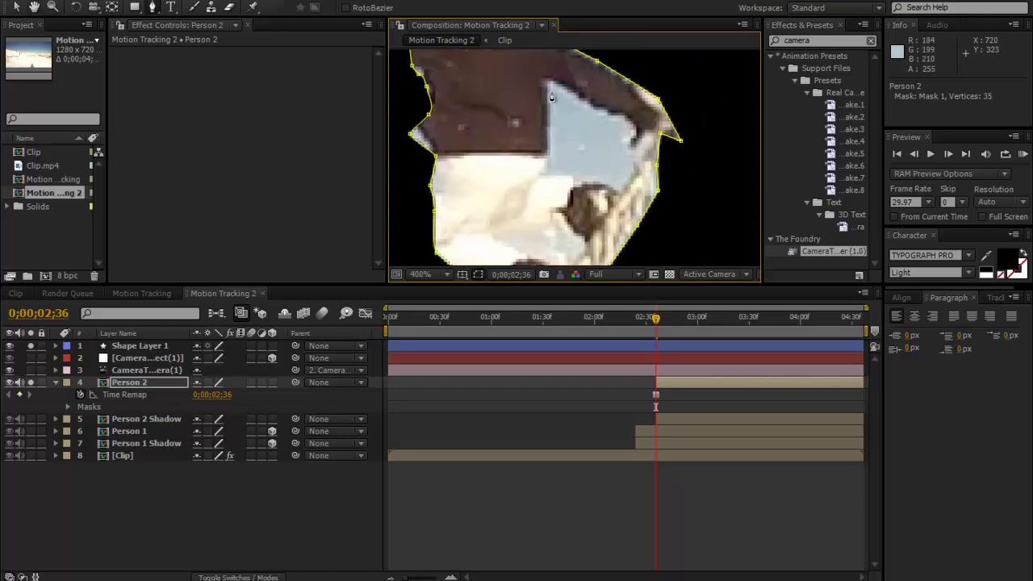
left_click(550, 79)
left_click(551, 168)
left_click(614, 190)
left_click(633, 169)
left_click(628, 141)
left_click(615, 120)
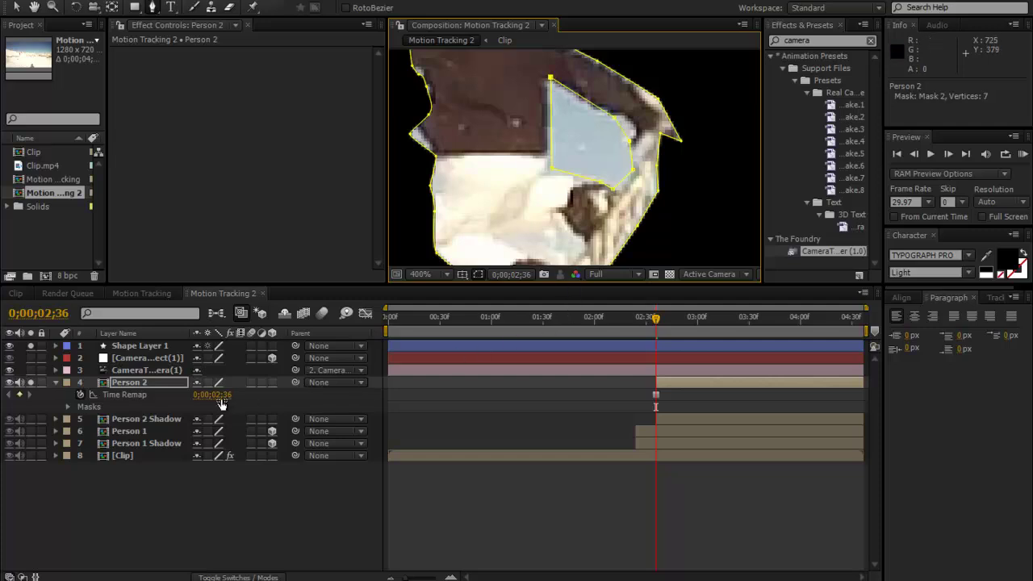
- Set the mode of Mask 2 on Person 2 to Subtract and show the layer's Mask Feather properties
key("m")
left_click(214, 419)
left_click(241, 436)
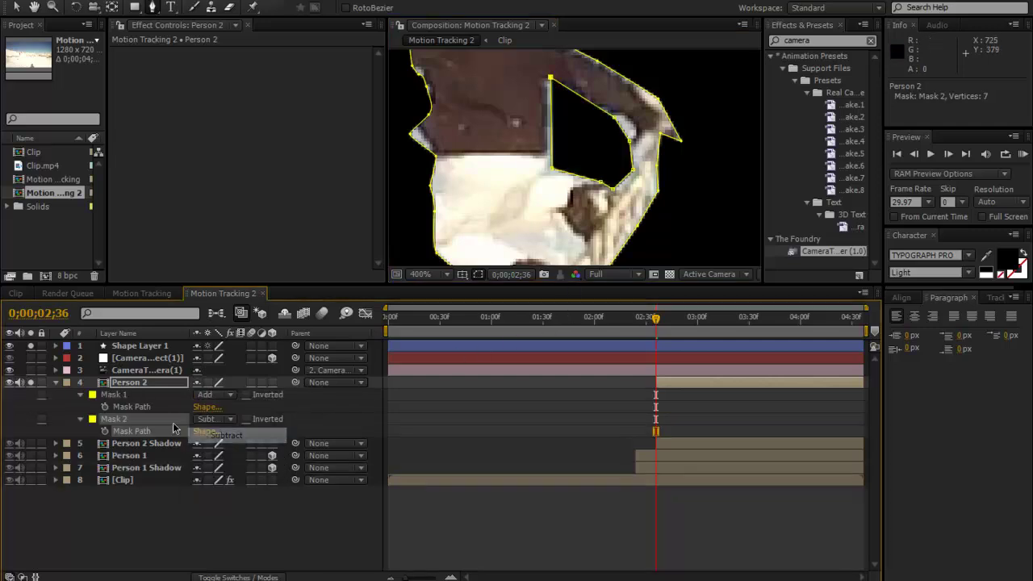
key("f")
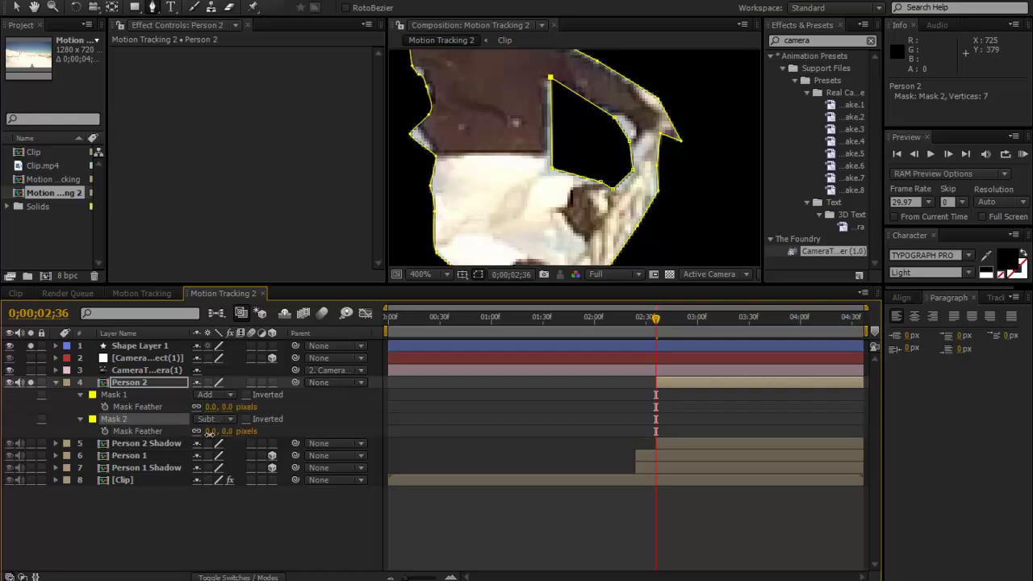
- Set the mask feather of both Mask 1 and Mask 2 on the Person 2 layer to 1 pixel
left_click(212, 430)
type("1")
key("Return")
left_click(216, 407)
type("1")
key("Return")
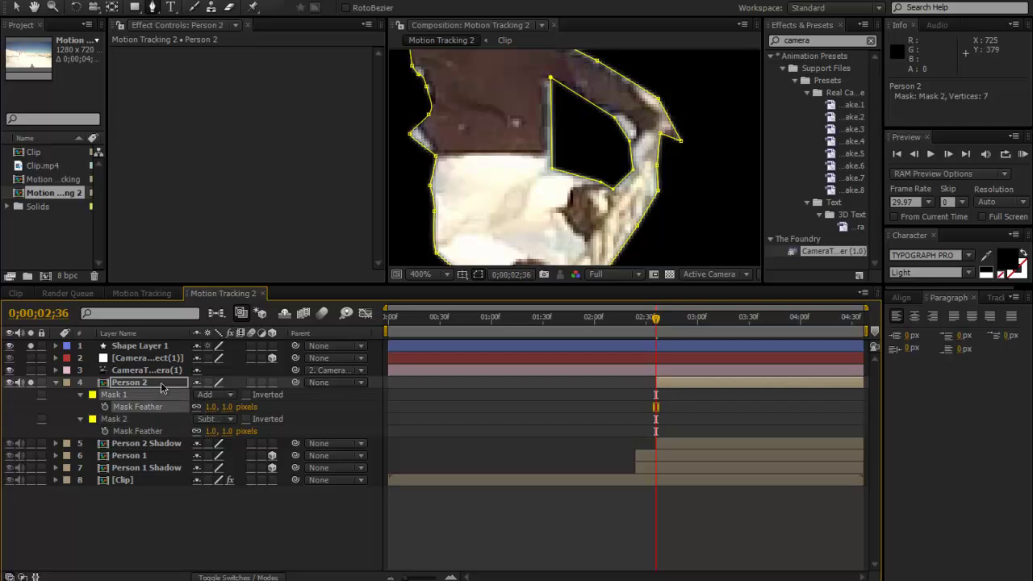
- Lock Mask 1 and Mask 2 on Person 2 and collapse the layer's properties
left_click_drag(37, 396, 40, 442)
left_click(81, 383)
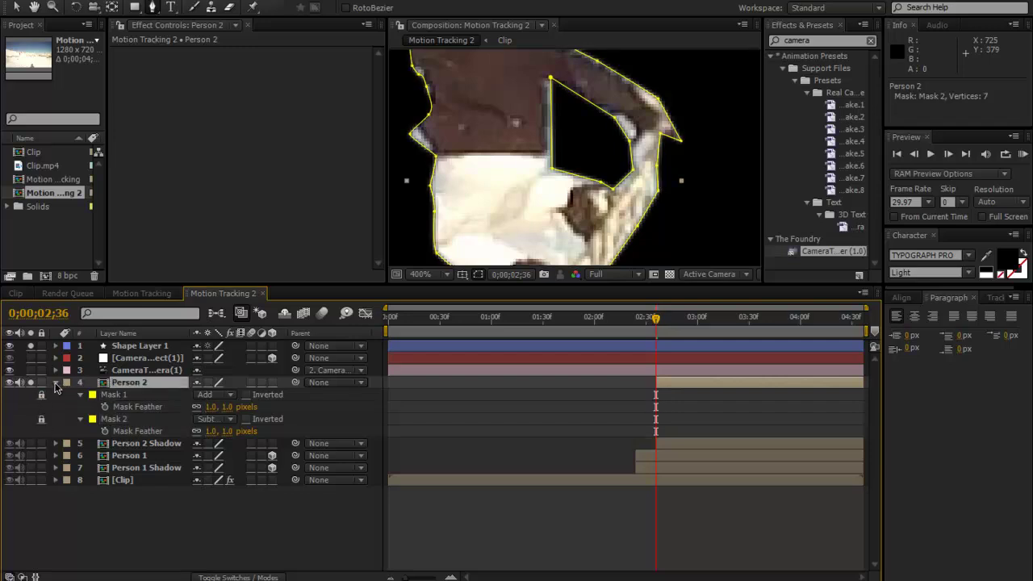
left_click(55, 383)
- Turn off solo on Person 2 and Shape Layer 1, delete Shape Layer 1, and return to the Selection tool
left_click(443, 275)
left_click(452, 305)
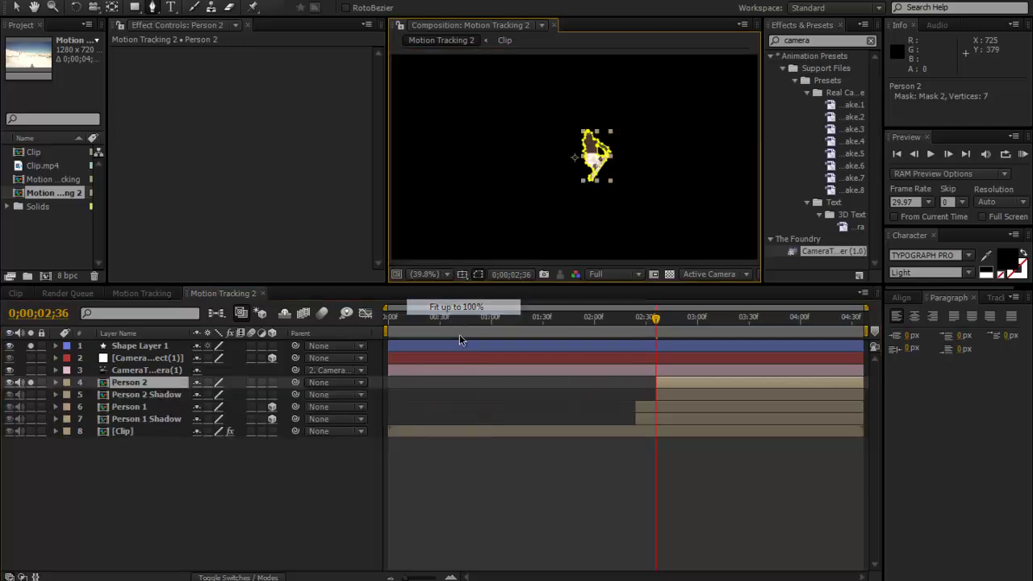
left_click(31, 381)
left_click(31, 346)
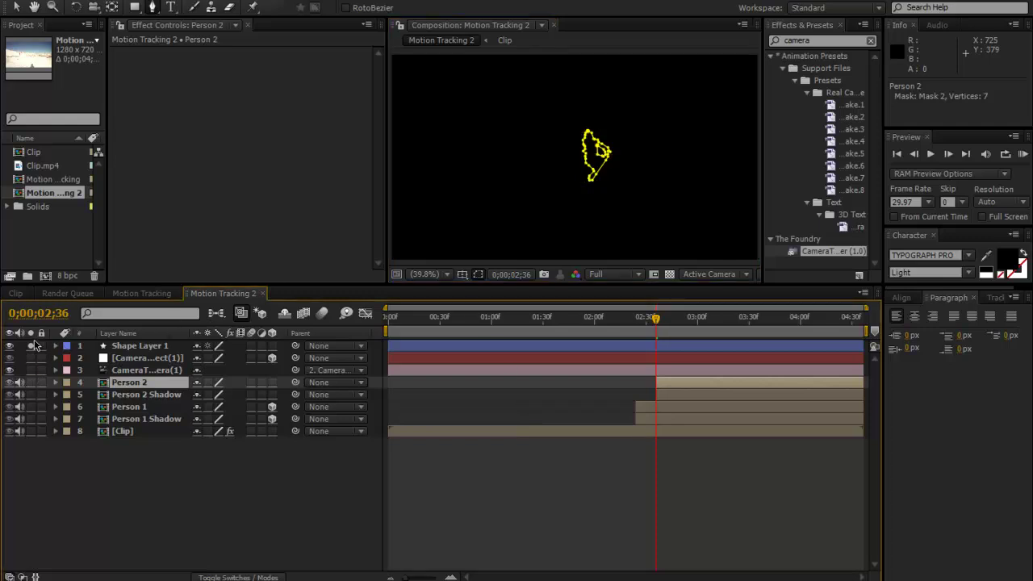
left_click(137, 347)
key("Delete")
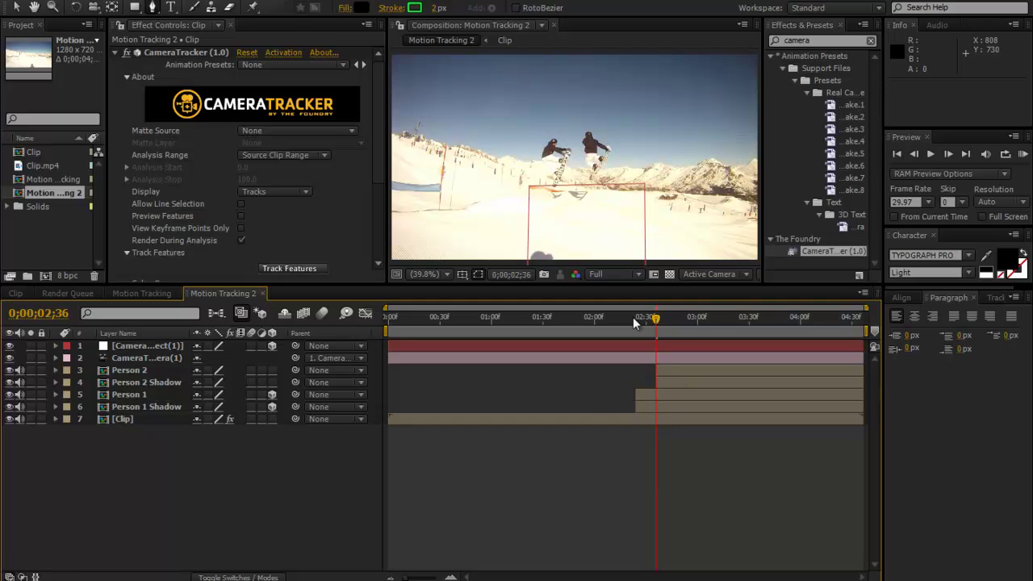
left_click(19, 8)
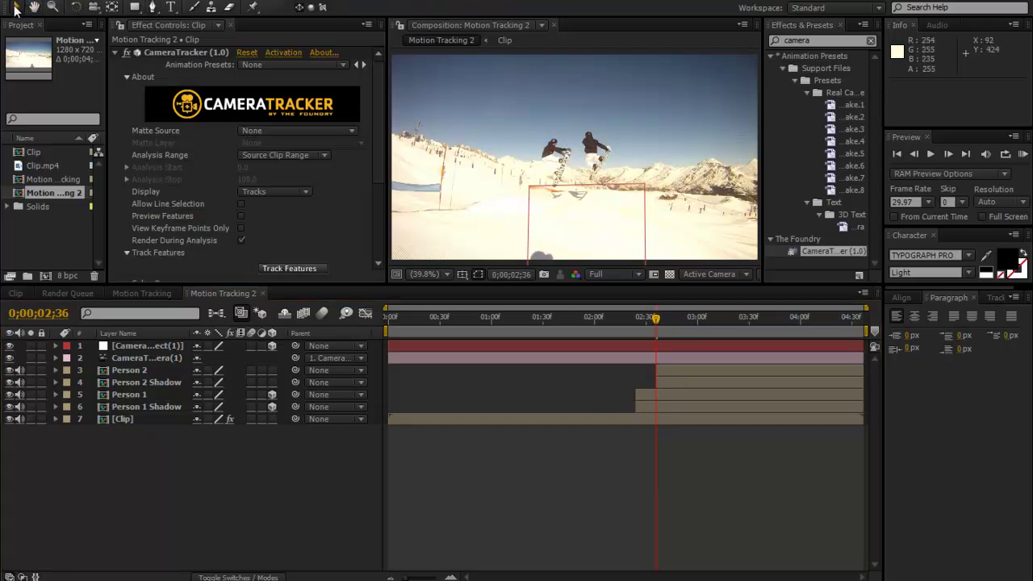
- Copy Person 1's Position and Y Rotation values and paste them onto Person 2 and Person 2 Shadow
left_click(137, 395)
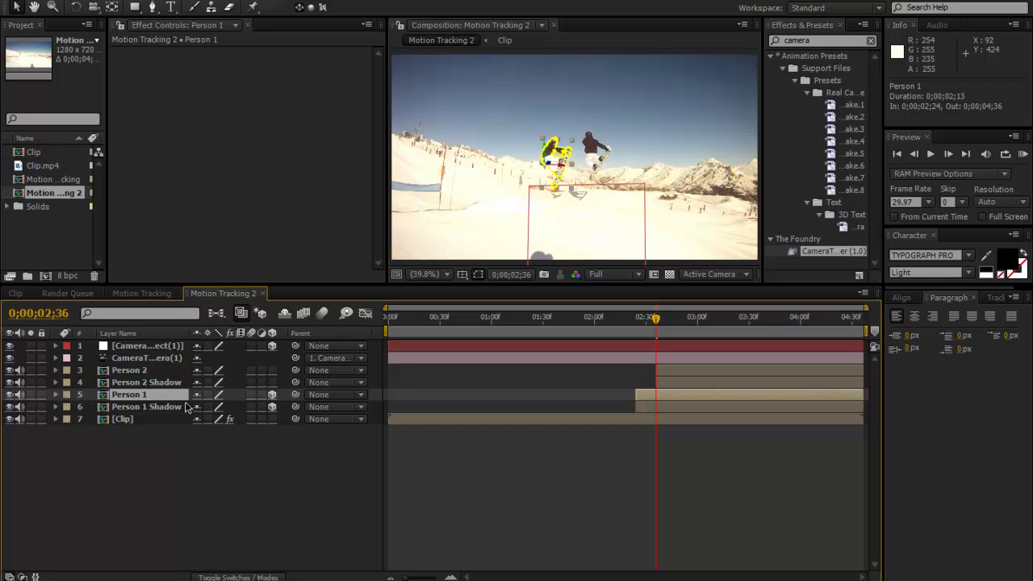
key("p")
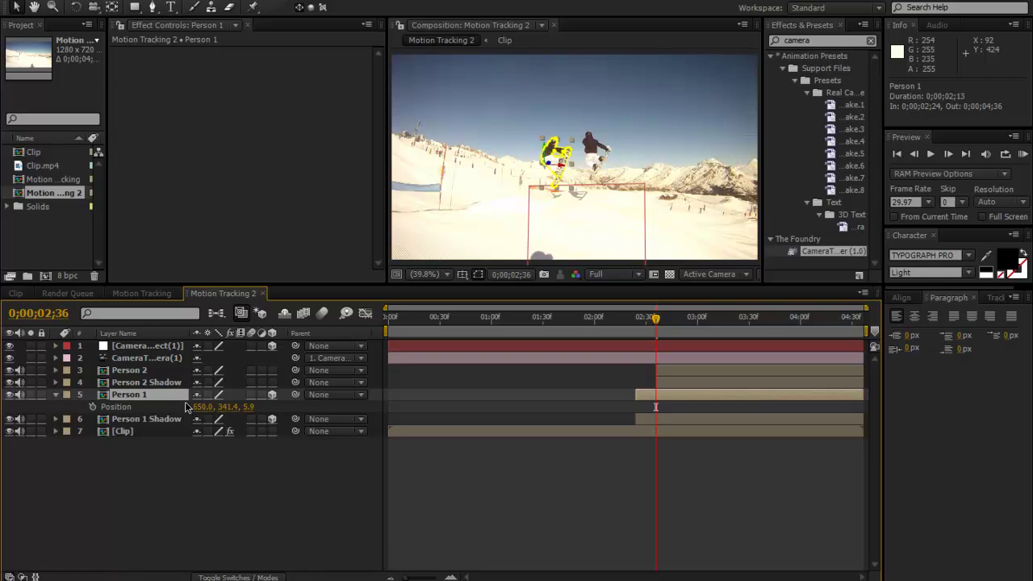
key("shift+r")
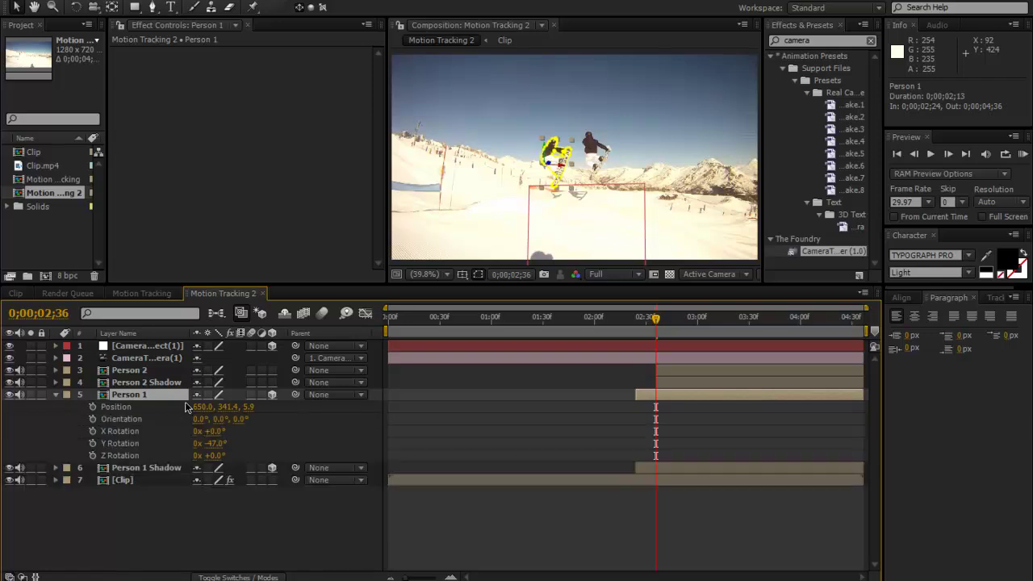
left_click(121, 408)
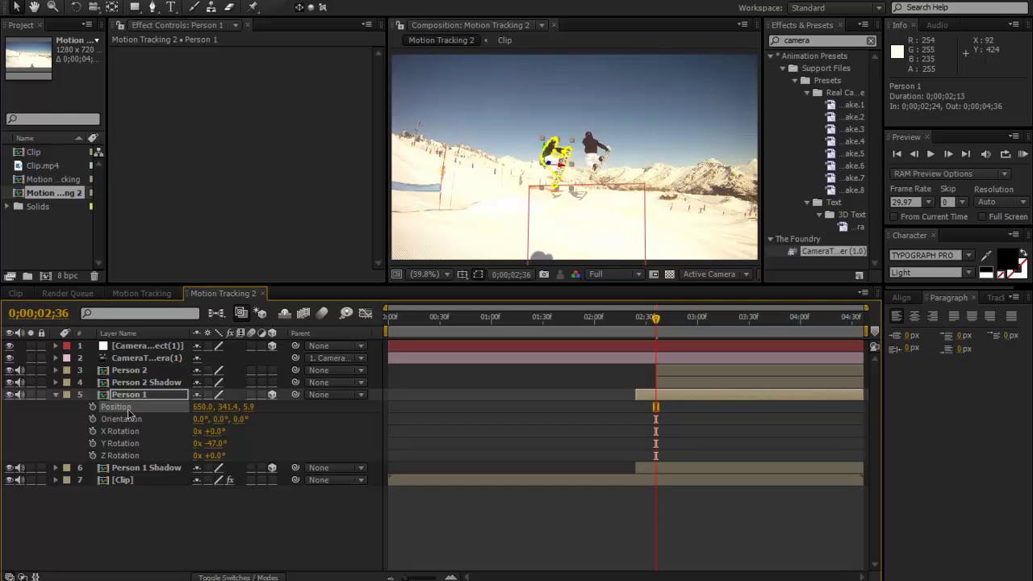
left_click(119, 447, "shift")
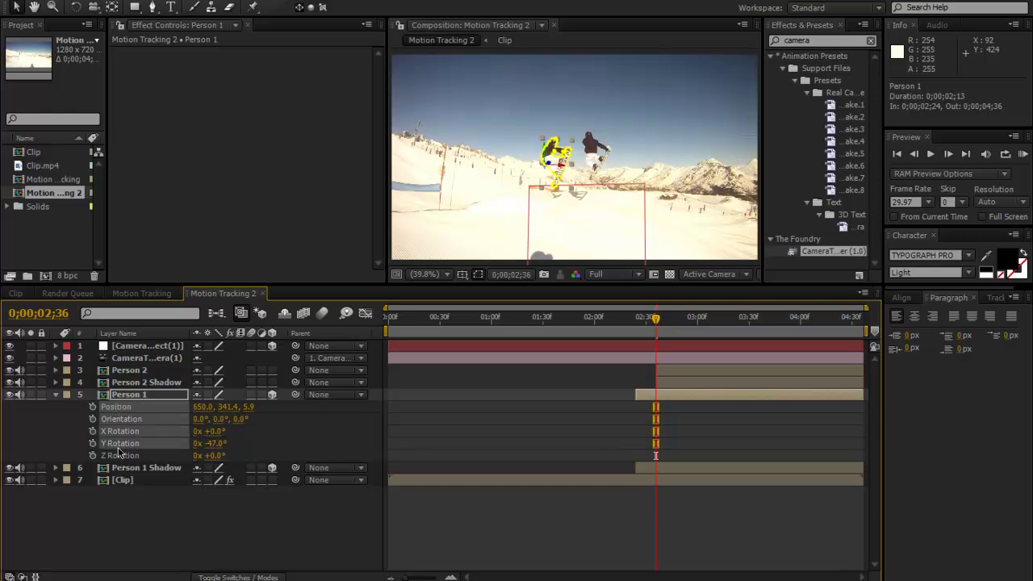
left_click(70, 412)
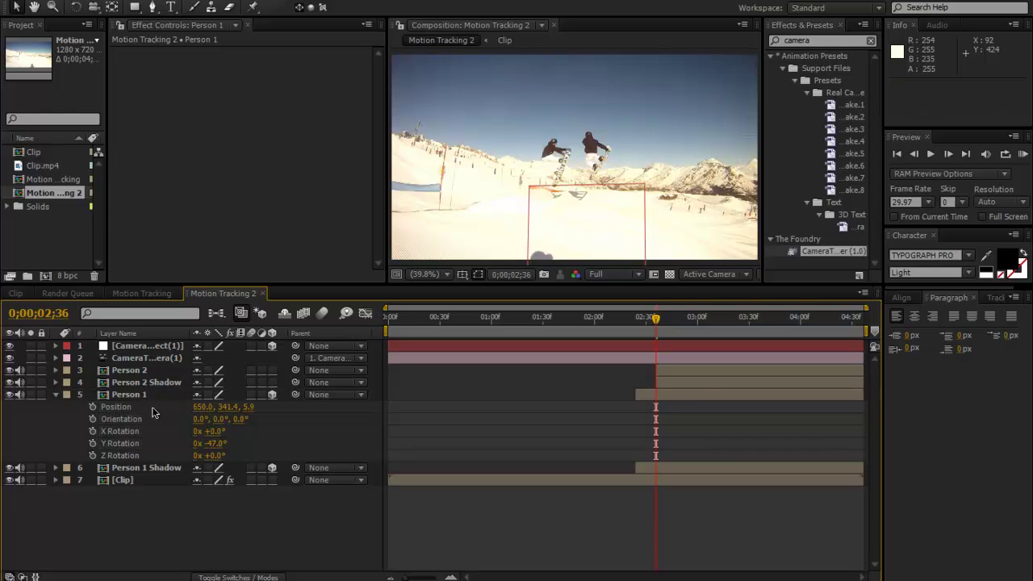
left_click(119, 408)
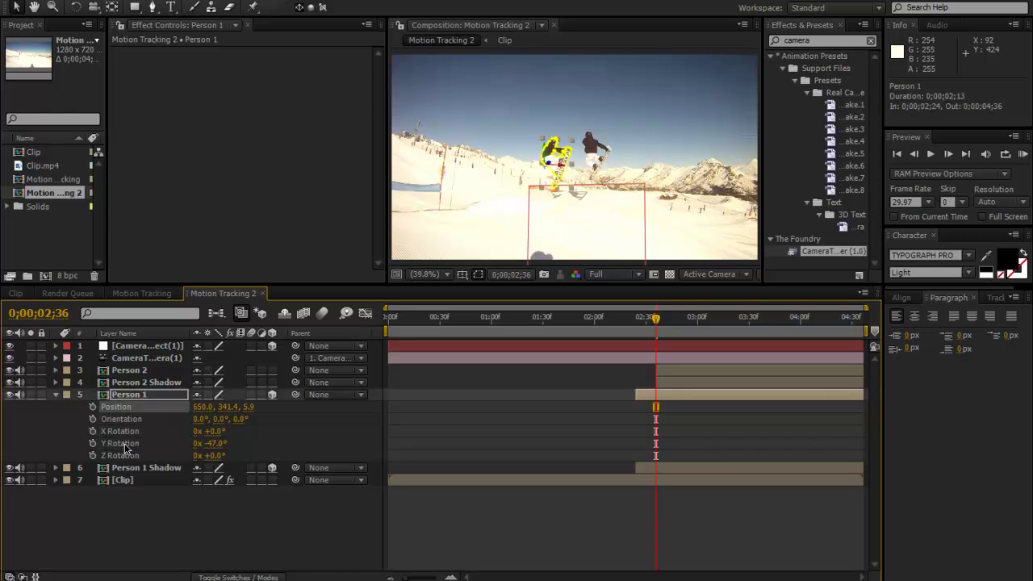
left_click(125, 446, "ctrl")
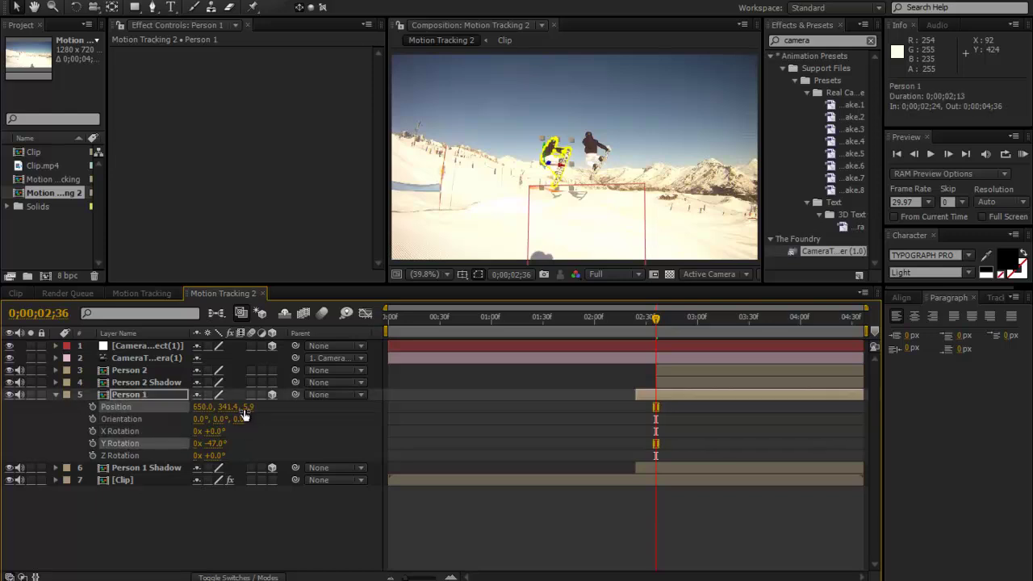
left_click(135, 372)
left_click(139, 384, "shift")
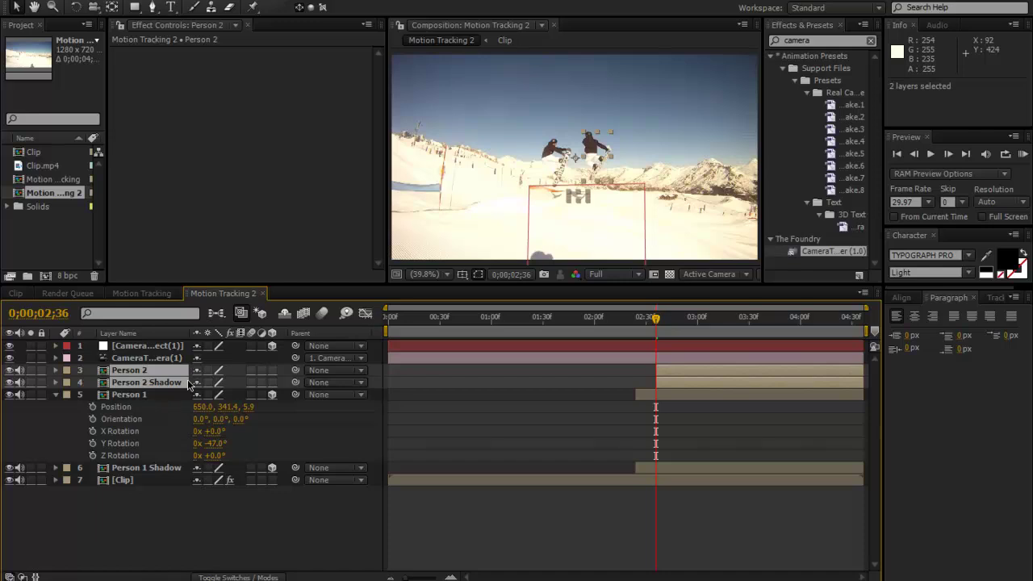
key("ctrl+v")
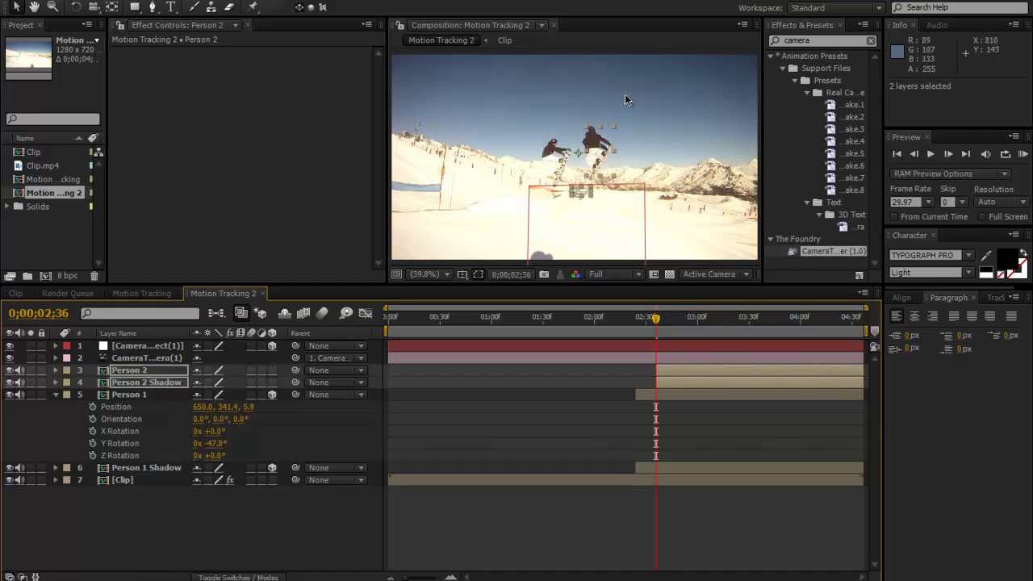
- Move Person 2 and Person 2 Shadow to about 638.5, 358.4 over the snowboarder and play back the alignment
scroll(622, 152, "up", 2)
key("period")
mouse_move(621, 151)
left_mouse_down()
mouse_move(599, 149)
mouse_move(600, 166)
mouse_move(636, 166)
mouse_move(639, 150)
left_mouse_up()
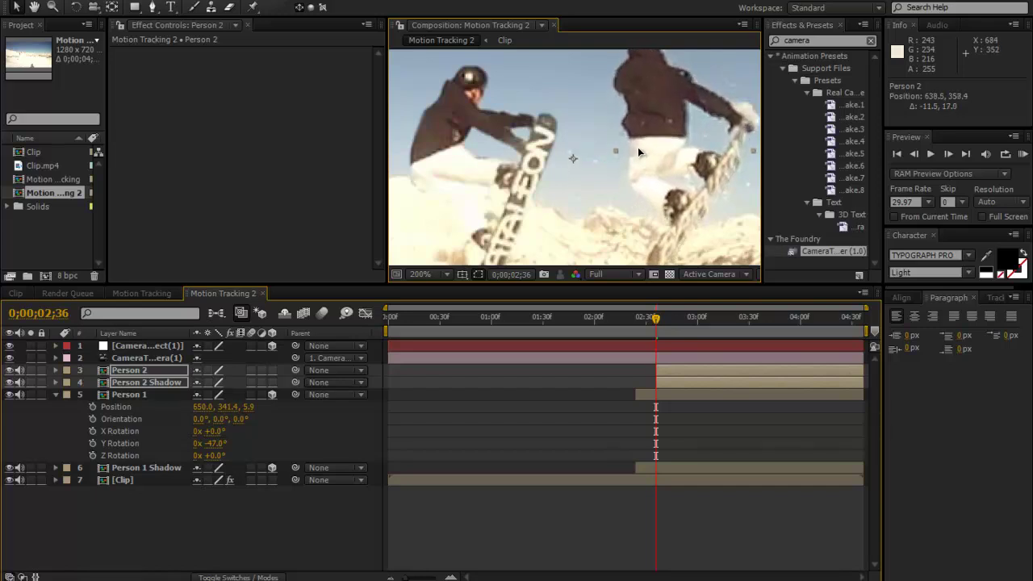
key("space")
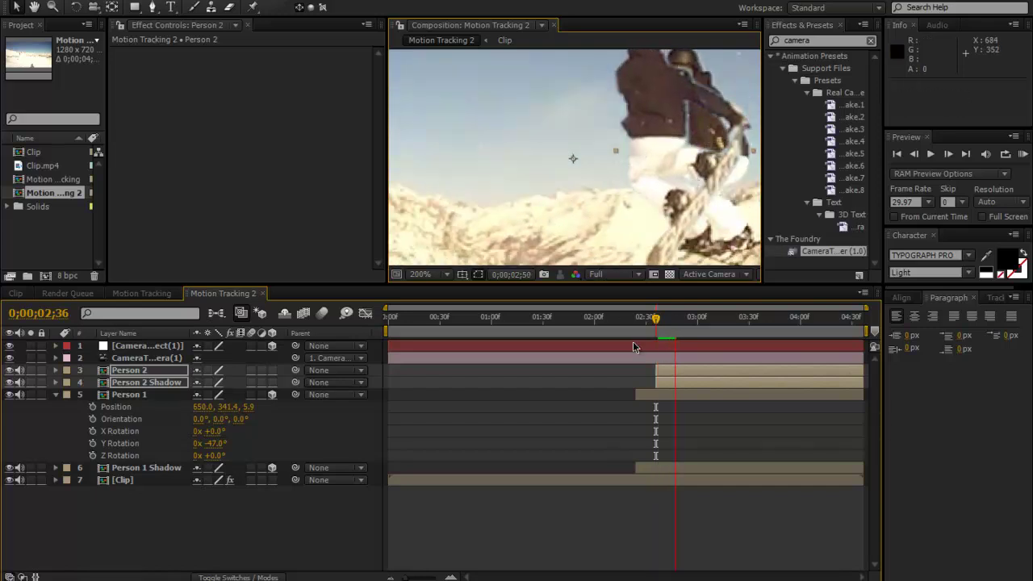
left_click(654, 322)
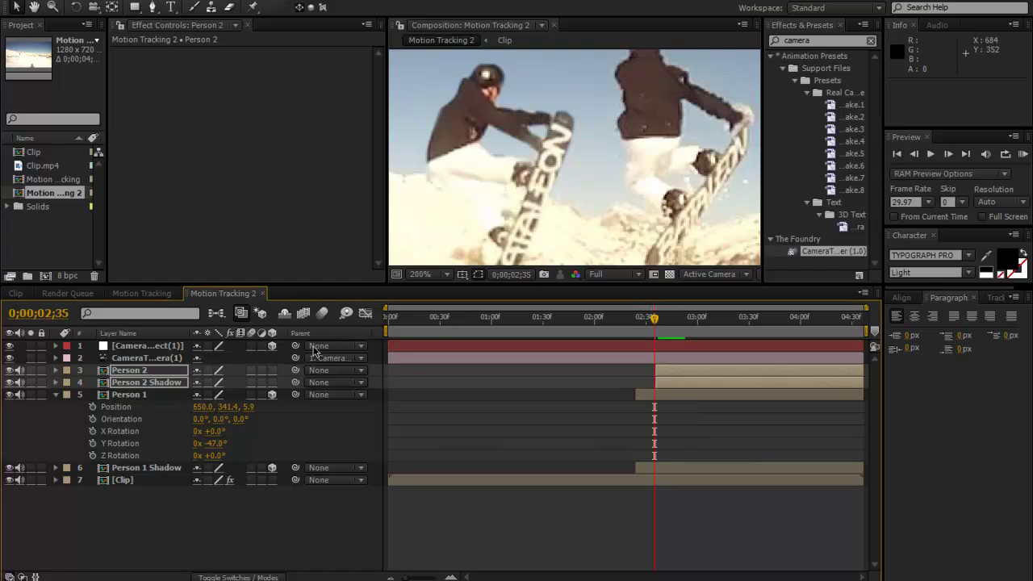
- Make Person 2 and Person 2 Shadow 3D layers and view the whole frame at 0;00;02;43
left_click_drag(272, 371, 272, 383)
left_click(430, 273)
left_click(438, 305)
left_click_drag(662, 327, 669, 323)
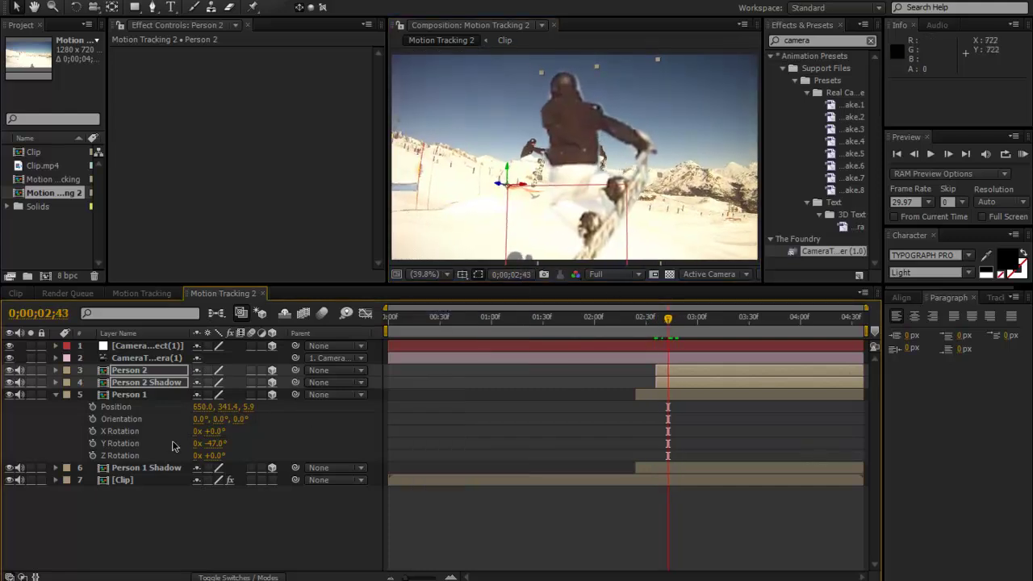
- Copy Person 1's 25% scale and paste it onto Person 2 and Person 2 Shadow
left_click(148, 396)
key("s")
left_click(113, 408)
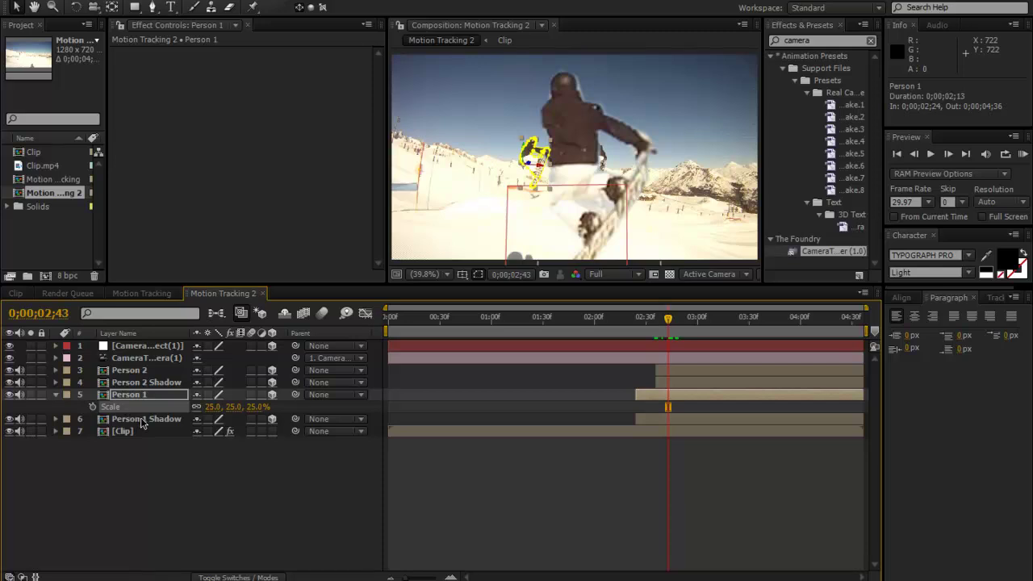
left_click(146, 382)
left_click(147, 373, "shift")
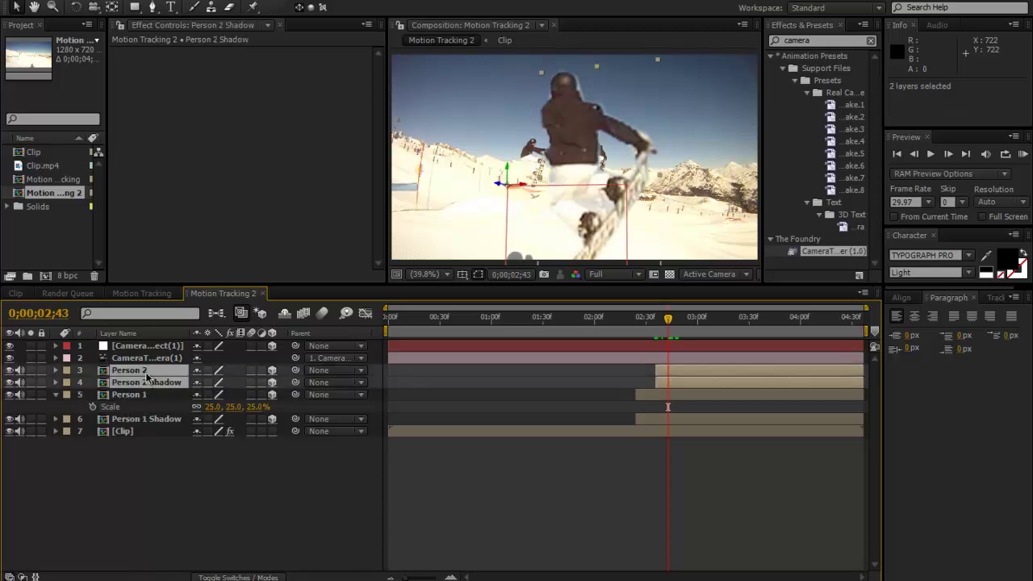
key("ctrl+v")
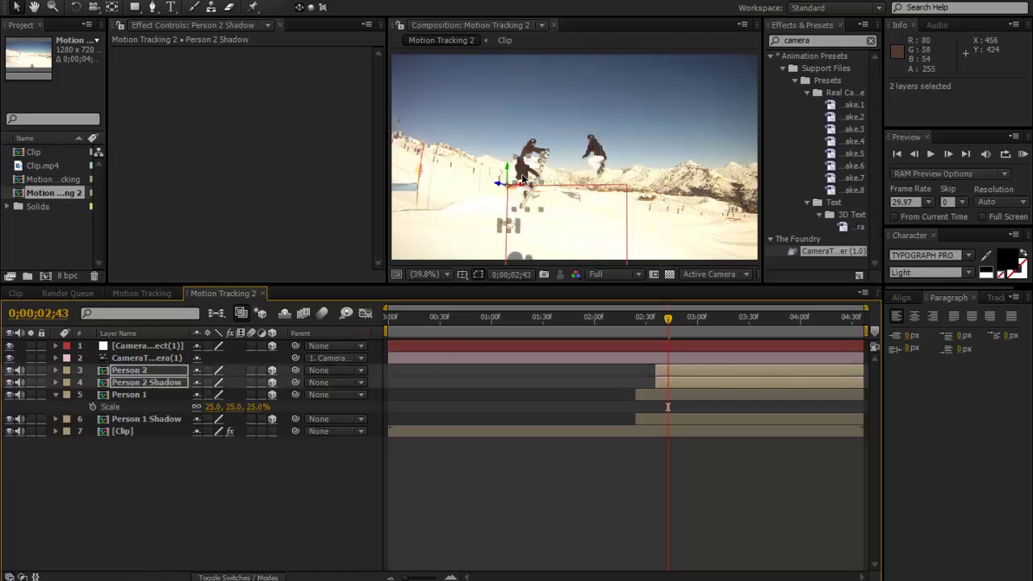
- Move Person 2 and Person 2 Shadow onto the airborne snowboarder at 0;00;02;43, to about 693.9, 344.4, 19.3
mouse_move(524, 179)
left_mouse_down()
mouse_move(625, 158)
mouse_move(527, 161)
left_mouse_up()
scroll(626, 158, "up", 3)
scroll(627, 162, "up", 1)
left_click_drag(618, 147, 617, 163)
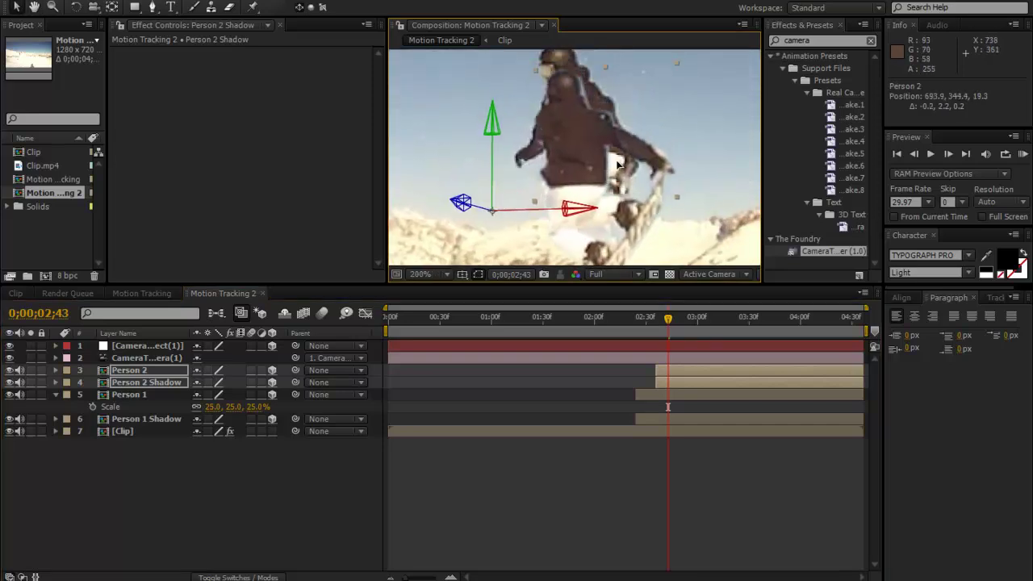
- Try to move the Person 2 layers onto the snowboarder at 0;00;02;36, undoing each accidental move of the Clip layer
left_click(655, 320)
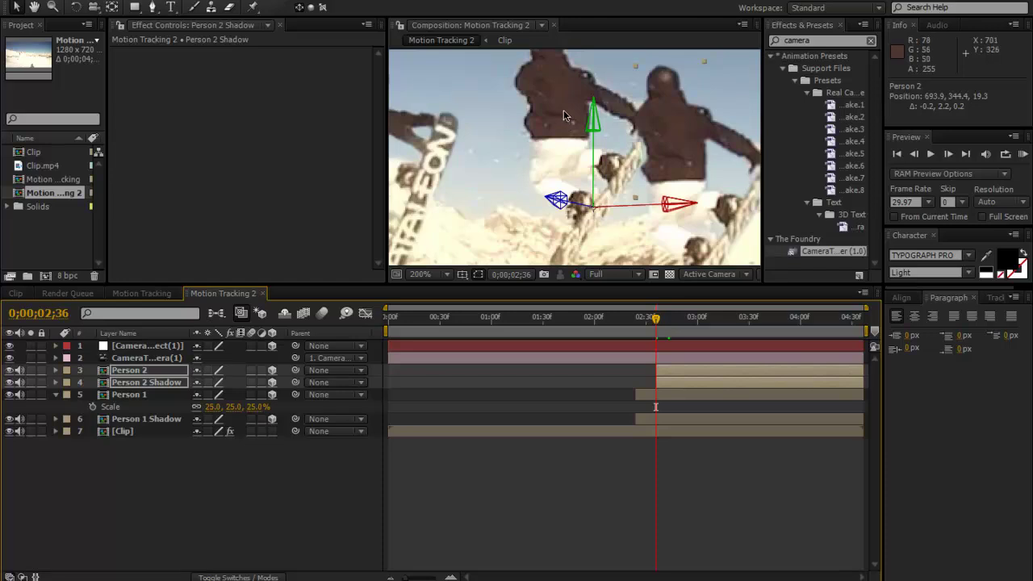
left_click_drag(565, 115, 645, 160)
left_click(645, 159)
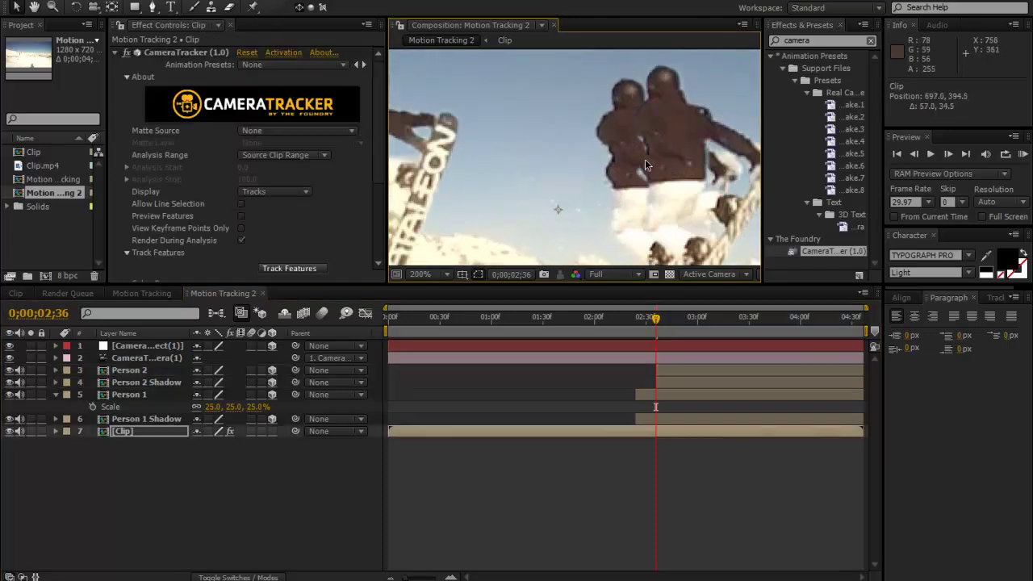
key("ctrl+z")
left_click(673, 373)
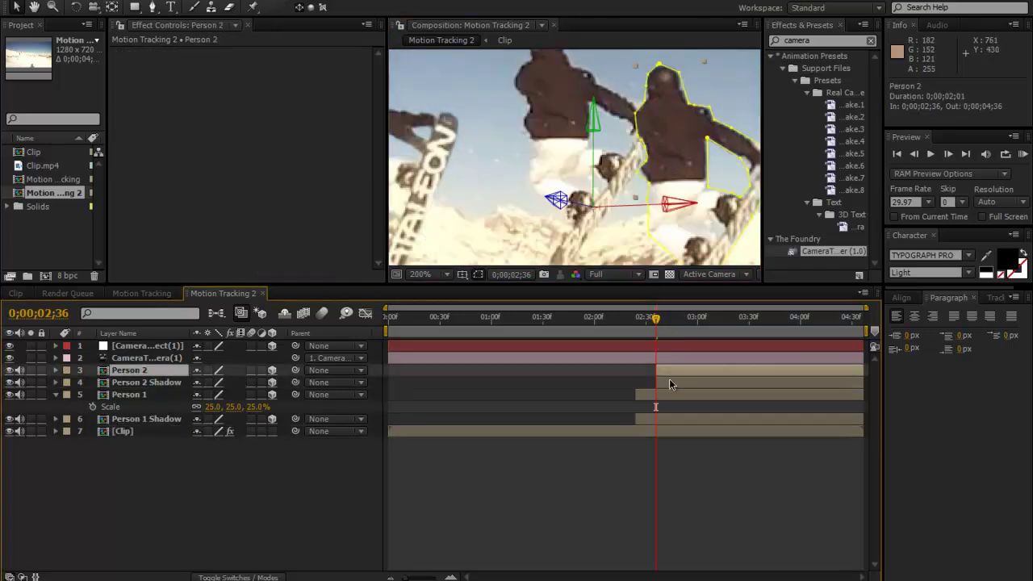
left_click(673, 384, "shift")
left_click_drag(562, 135, 573, 146)
key("ctrl+z")
- Move Person 2 and Person 2 Shadow together onto the snowboarder at 0;00;02;36, to about 677.4, 338.4, 10
left_click(420, 273)
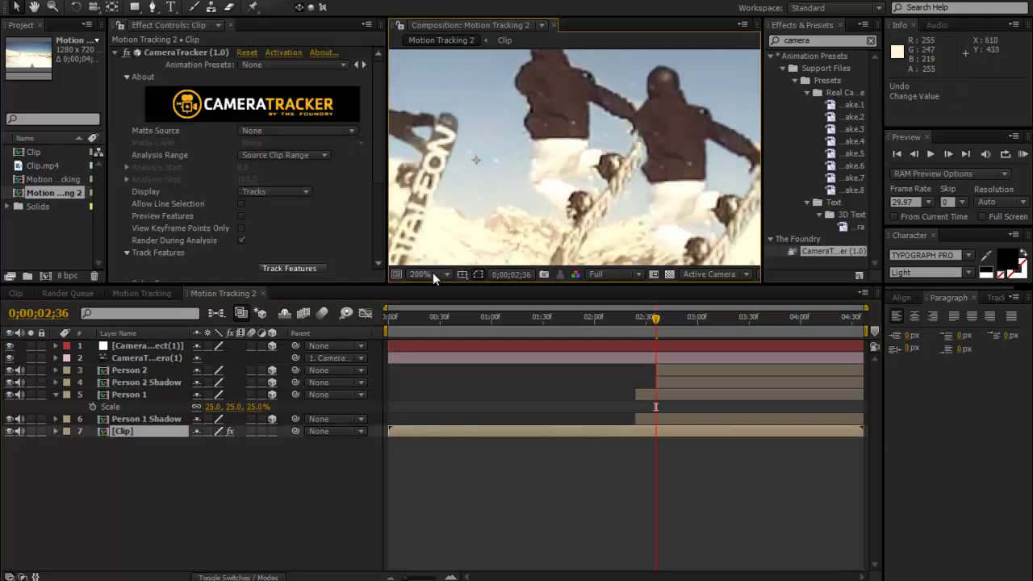
left_click(443, 306)
left_click(687, 357)
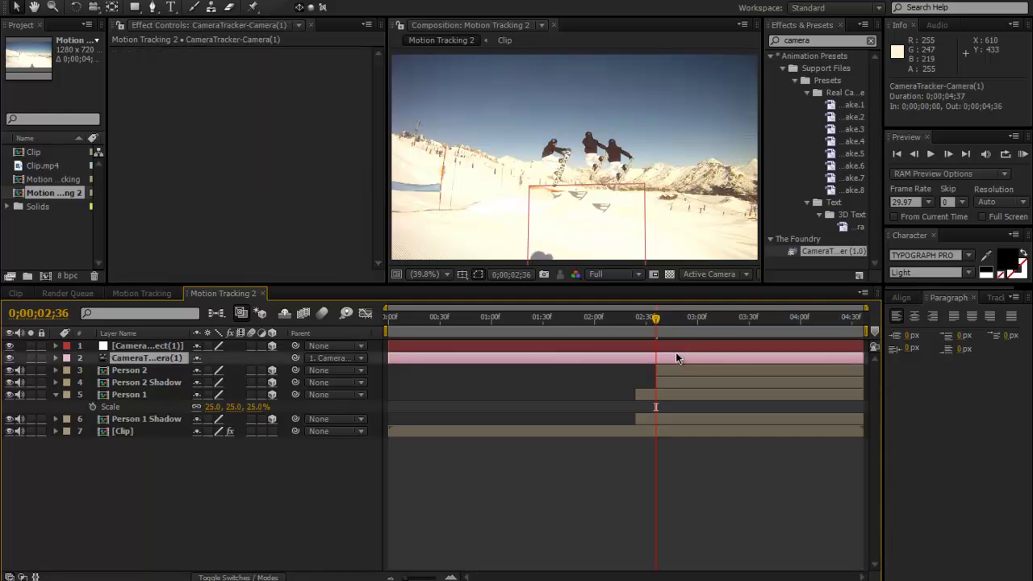
left_click(668, 371)
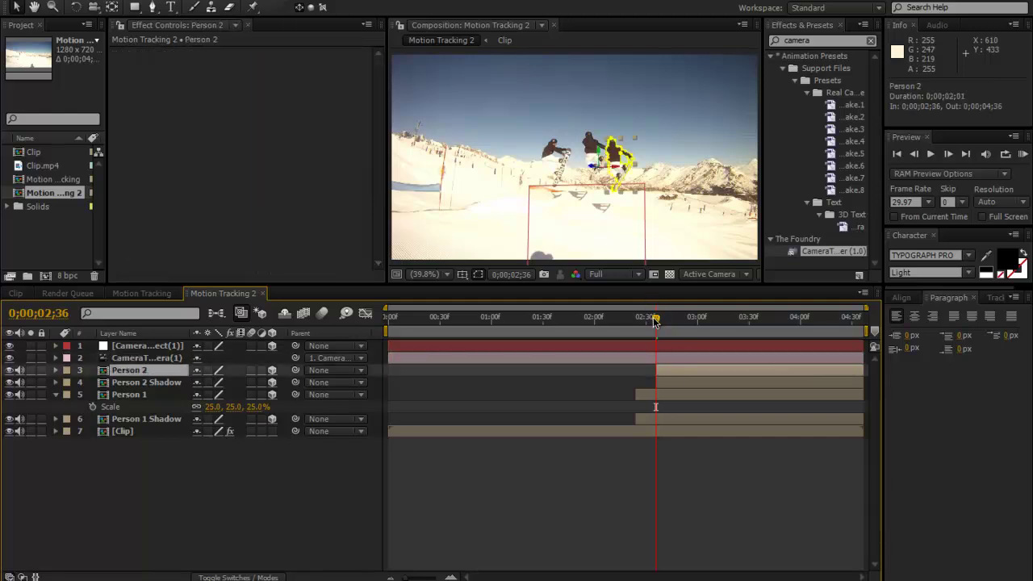
left_click(666, 383, "shift")
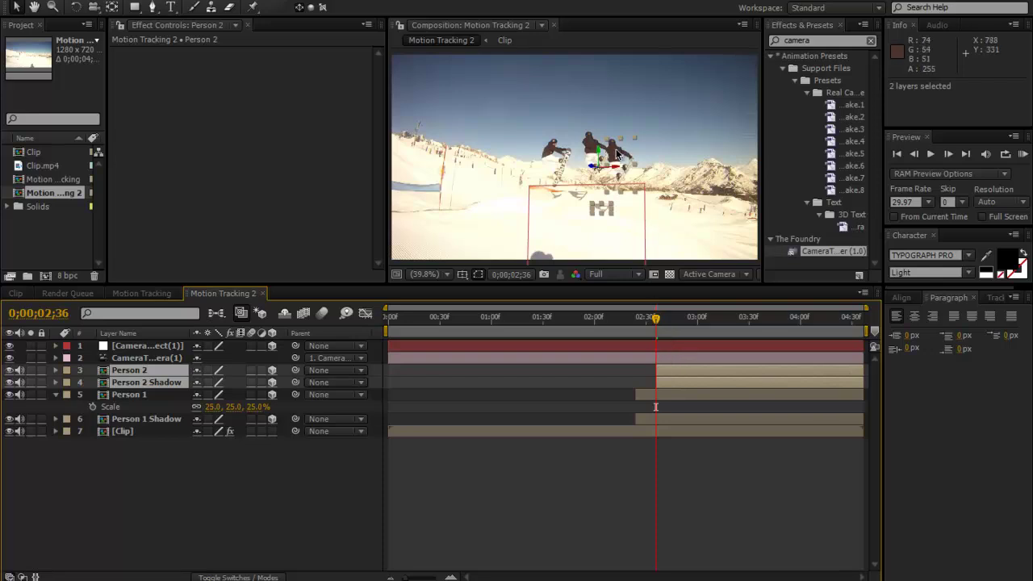
left_click_drag(620, 158, 578, 139)
scroll(598, 151, "up", 4)
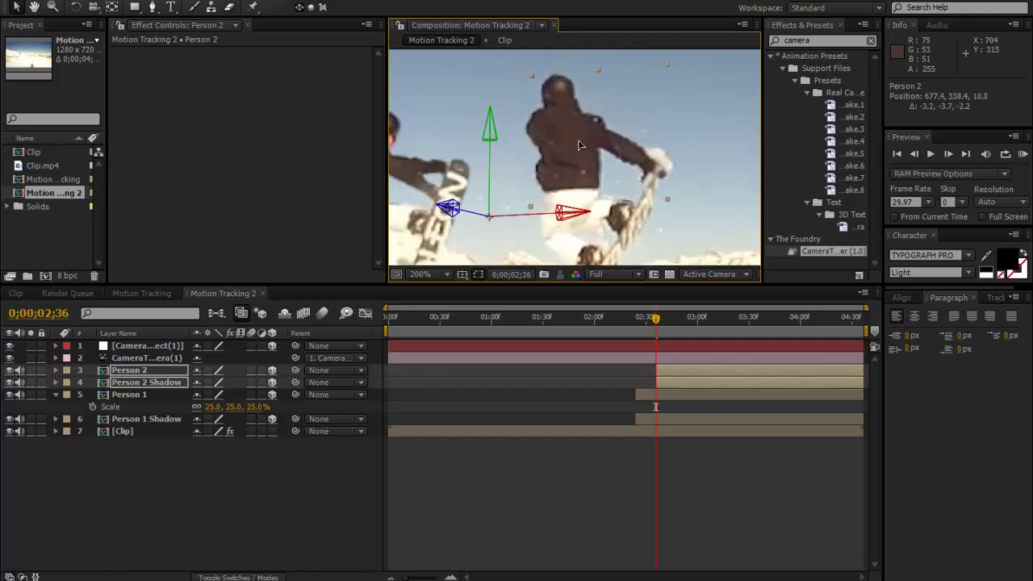
- Set the Y Rotation of Person 2 and Person 2 Shadow to -15°
left_click_drag(699, 170, 688, 43)
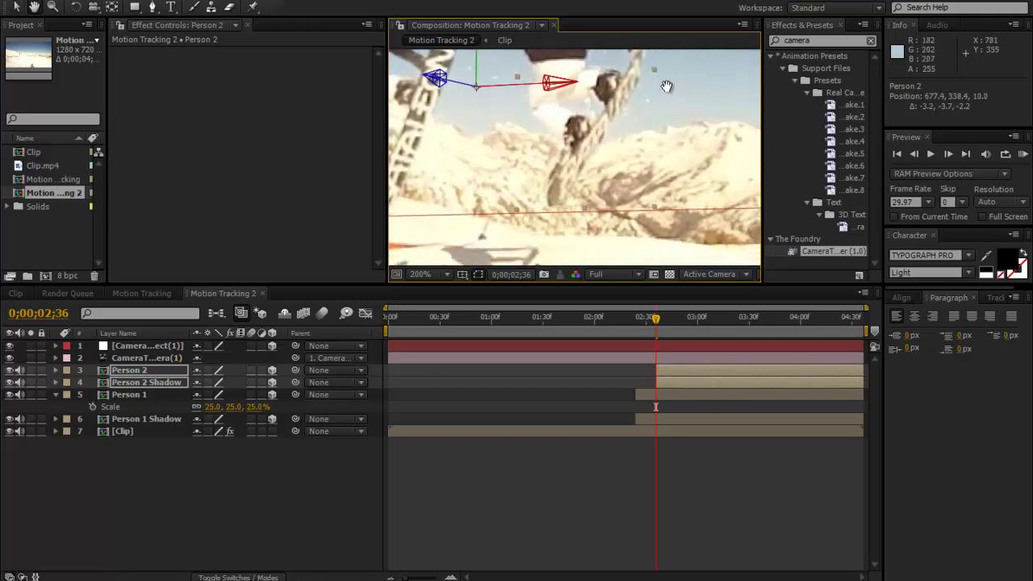
key("r")
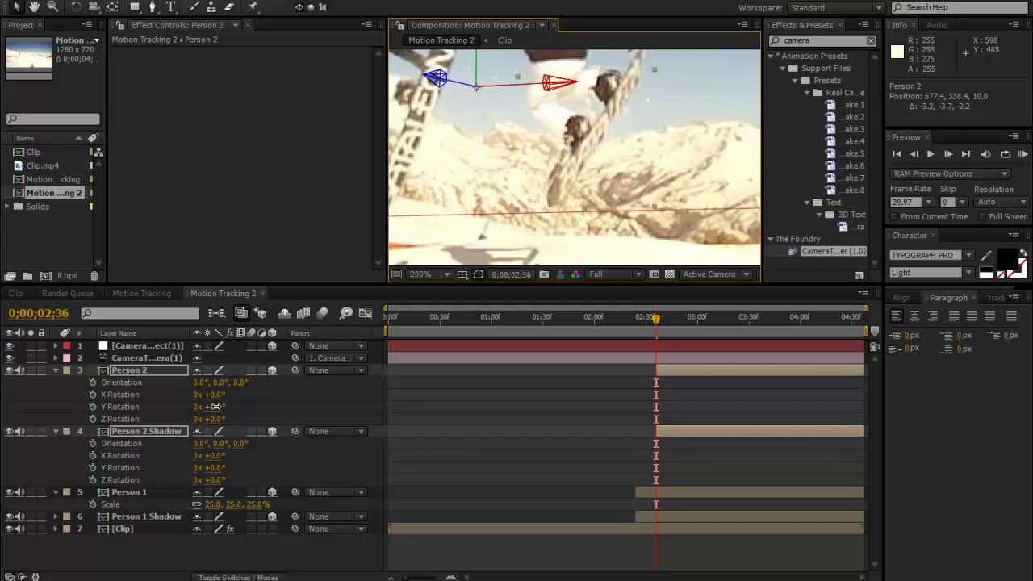
left_click_drag(215, 406, 210, 409)
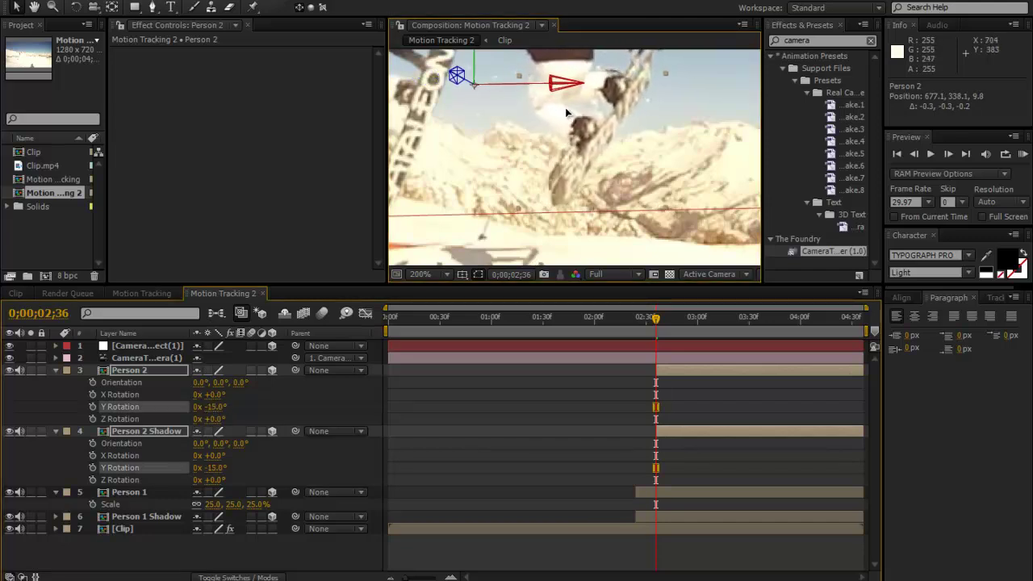
- Move Person 2 and Person 2 Shadow together onto the snowboarder at 0;00;02;36, to about 676.6, 336.1, 9.2
left_click_drag(566, 111, 562, 102)
key("space")
left_click_drag(643, 105, 634, 210)
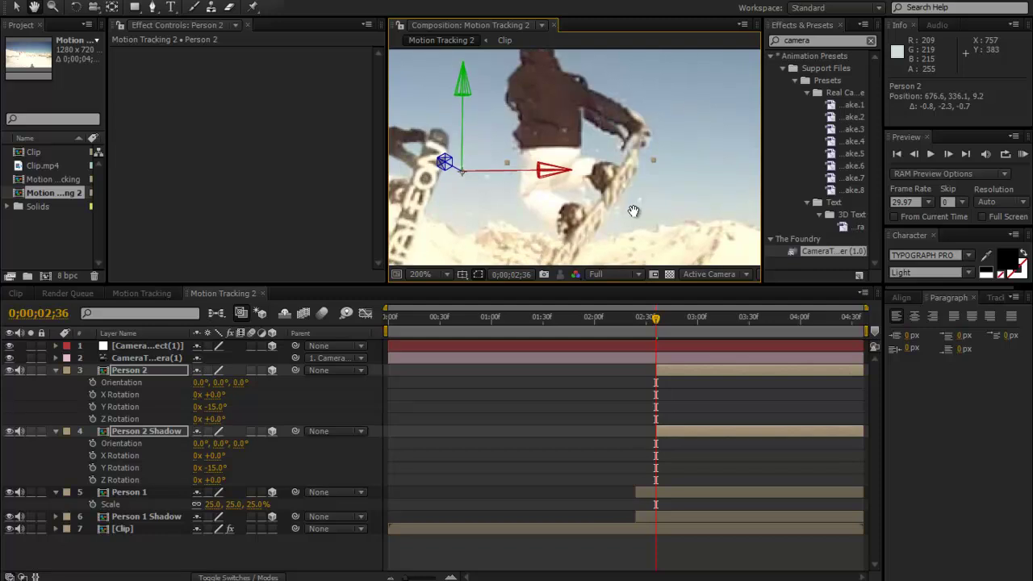
- Set the Y Rotation of Person 2 and Person 2 Shadow to -40° and realign both with the snowboarder, at about 676.2, 335.7, 9
left_click_drag(212, 468, 198, 470)
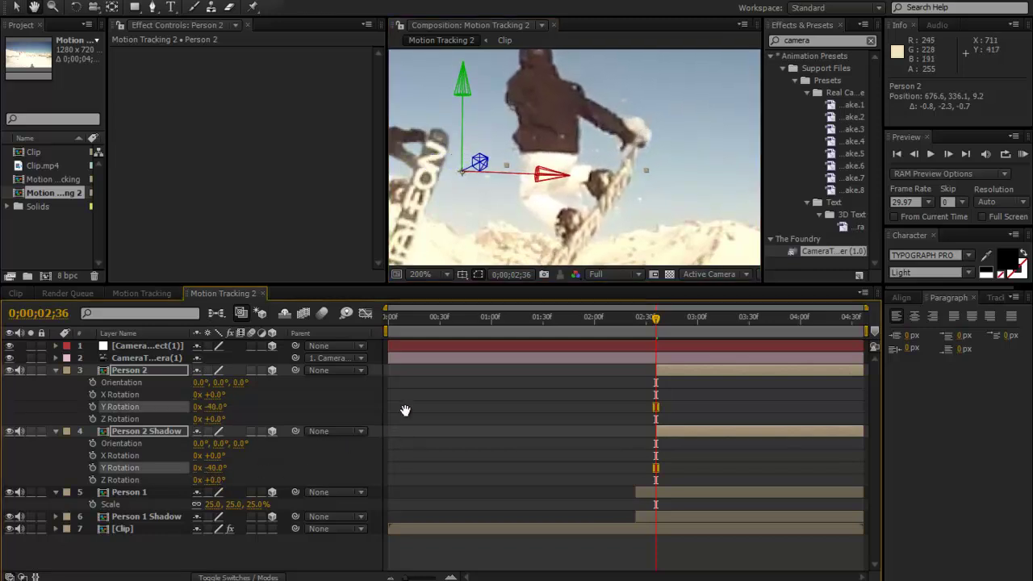
left_click_drag(597, 202, 603, 73)
key("Up")
key("Up")
key("Up")
key("Up")
key("Up")
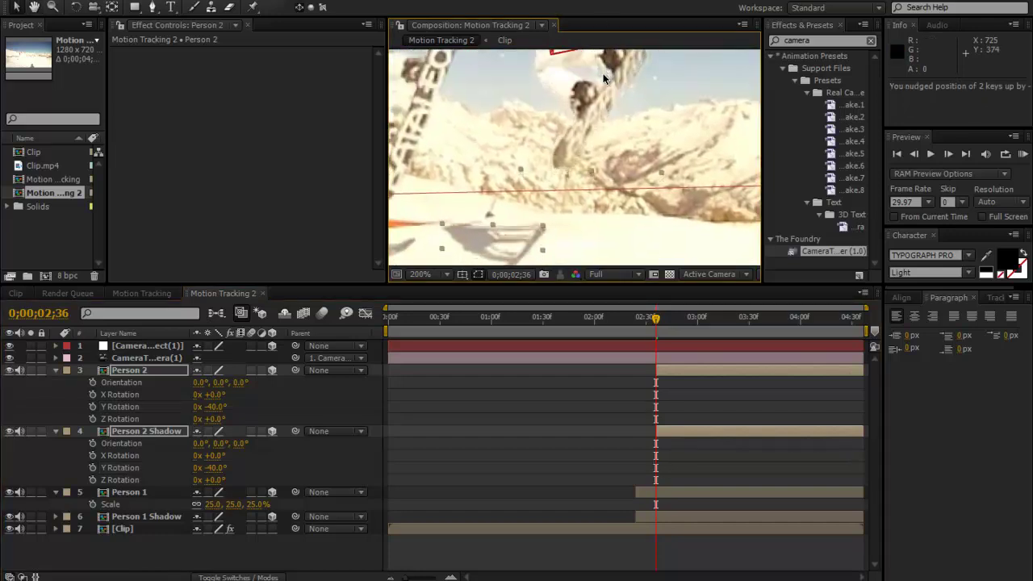
left_click_drag(603, 78, 572, 202)
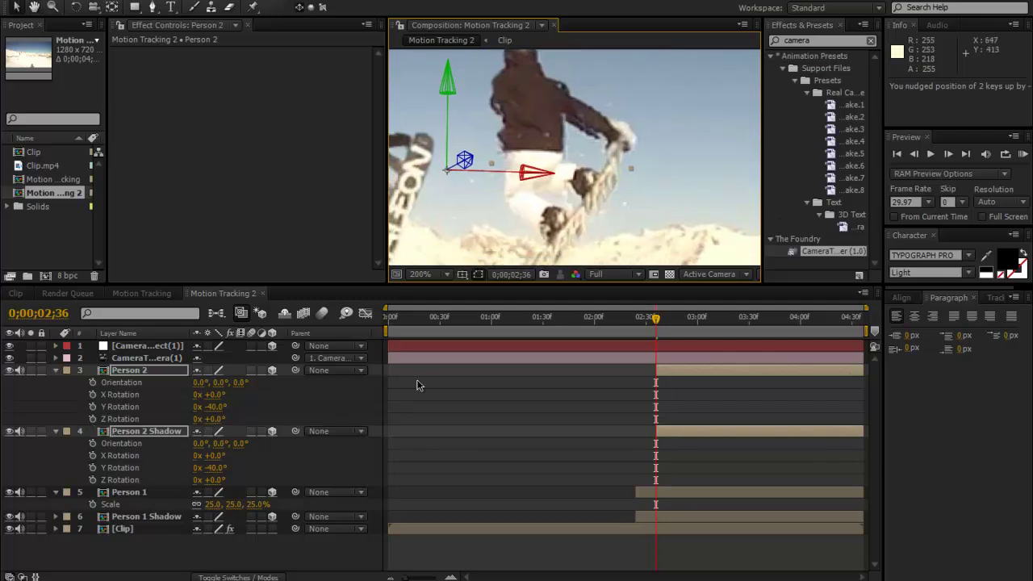
left_click_drag(520, 123, 516, 126)
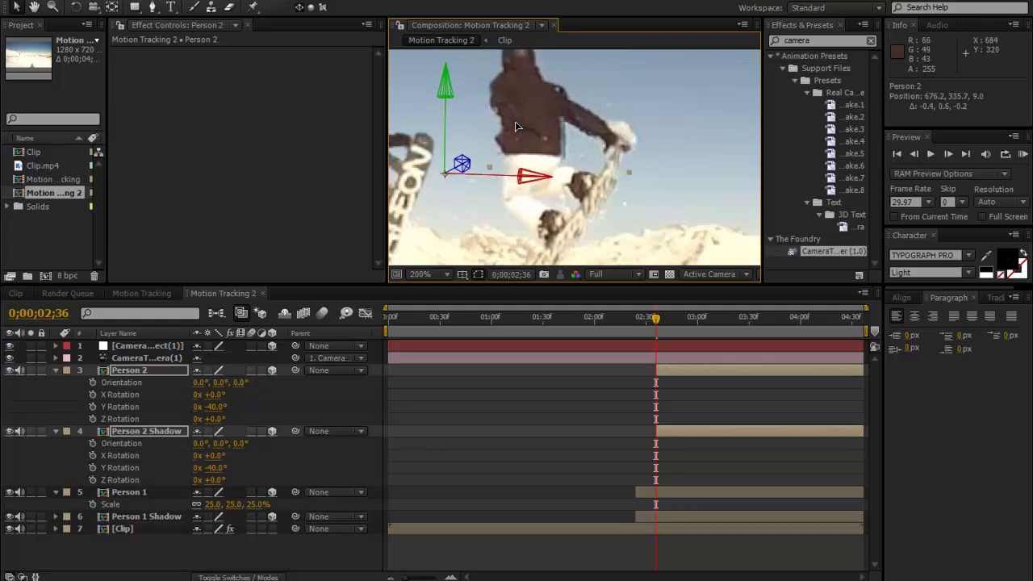
- Deselect the layers, fit the composition in the viewer and check the frozen snowboarders up to 0;00;02;50
left_click(442, 270)
left_click(442, 307)
left_click(556, 400)
left_click_drag(654, 327, 678, 345)
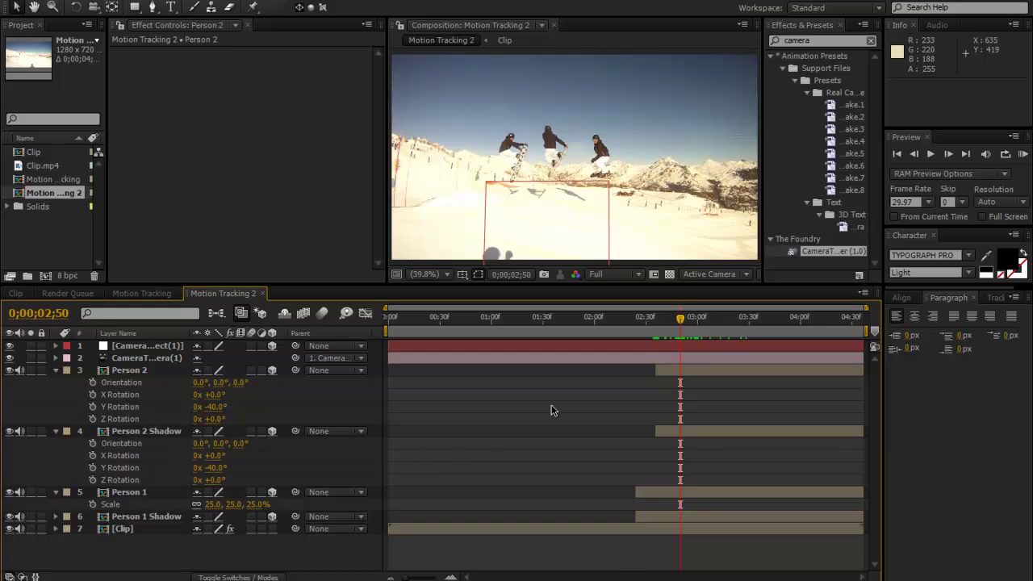
- Open the recent finished project without saving the current one, and show its Main composition
left_click(13, 0)
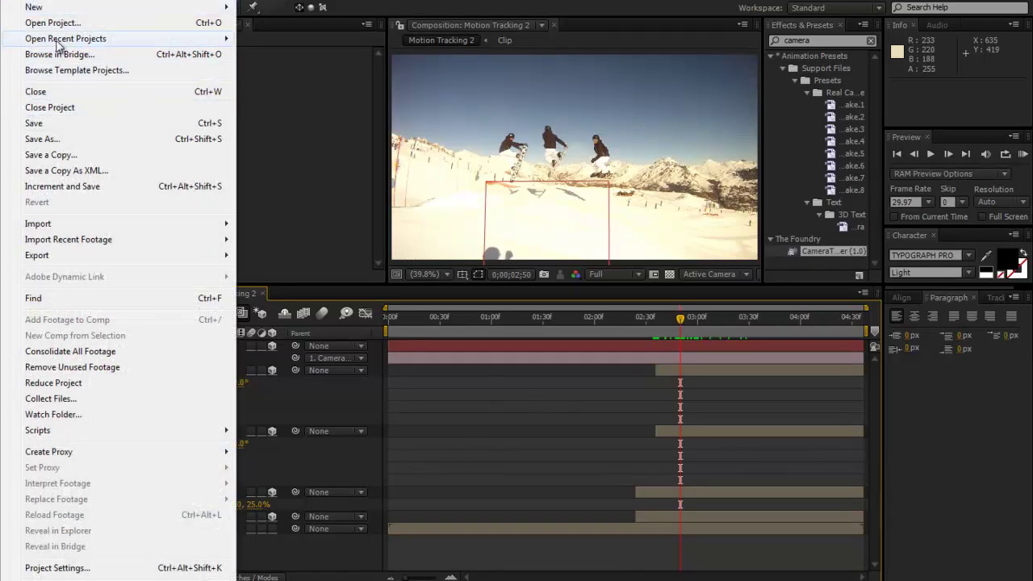
mouse_move(130, 43)
left_click(335, 39)
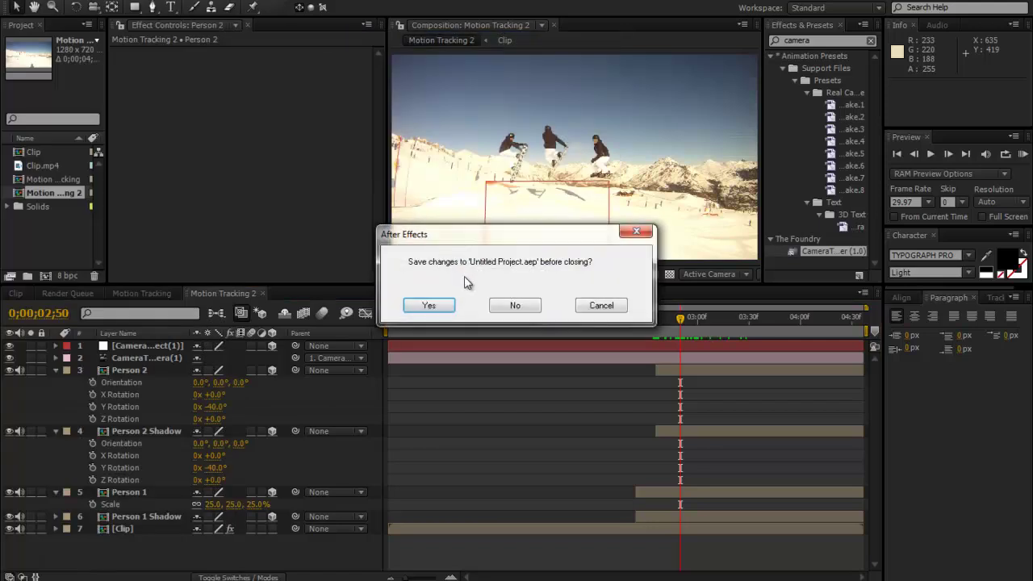
left_click(514, 307)
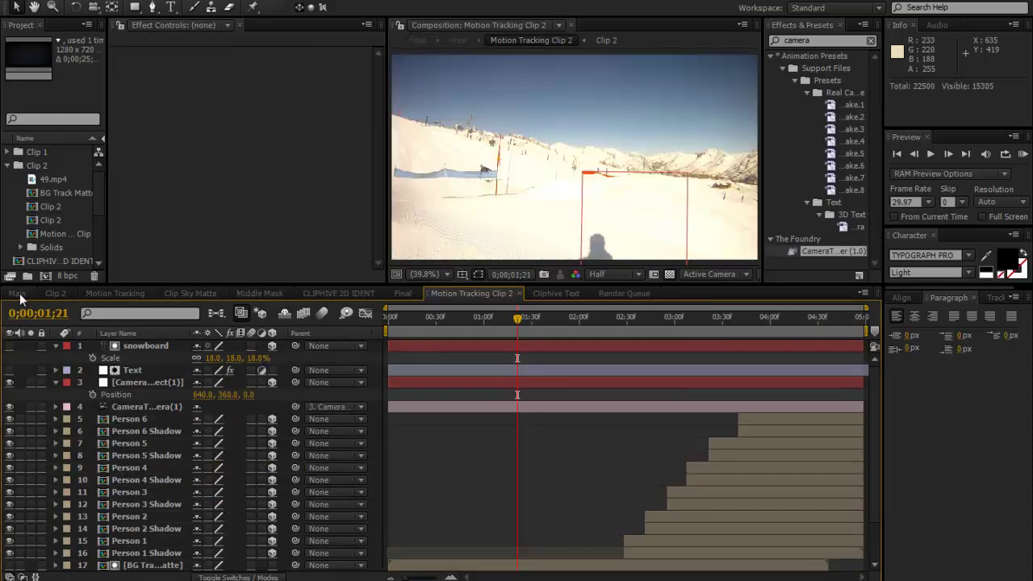
left_click(18, 293)
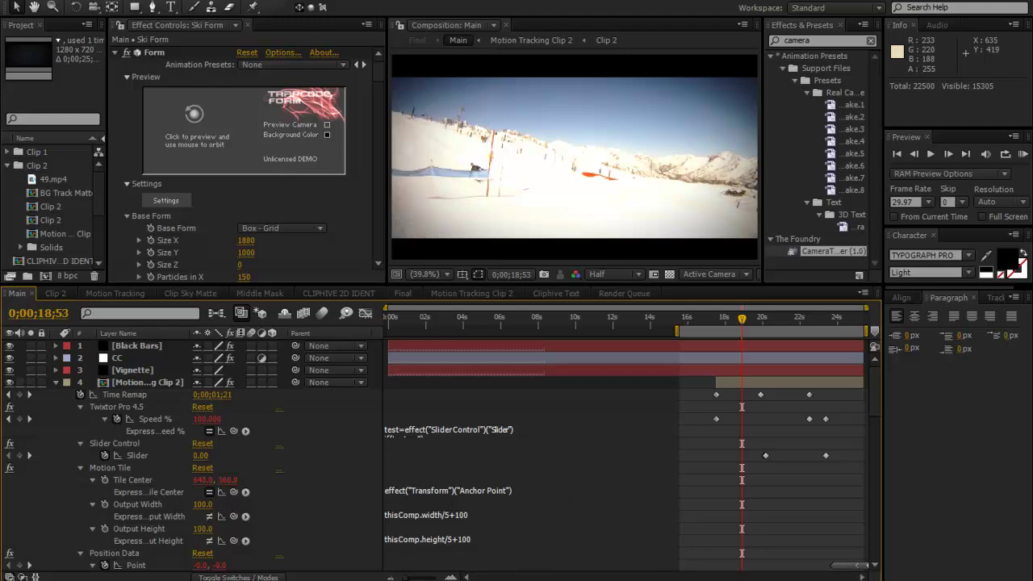
- Examine the intro title, particle ring and background layers in the Main composition, scrubbing between 0;00;02;27 and 0;00;04;20
scroll(454, 414, "down", 10)
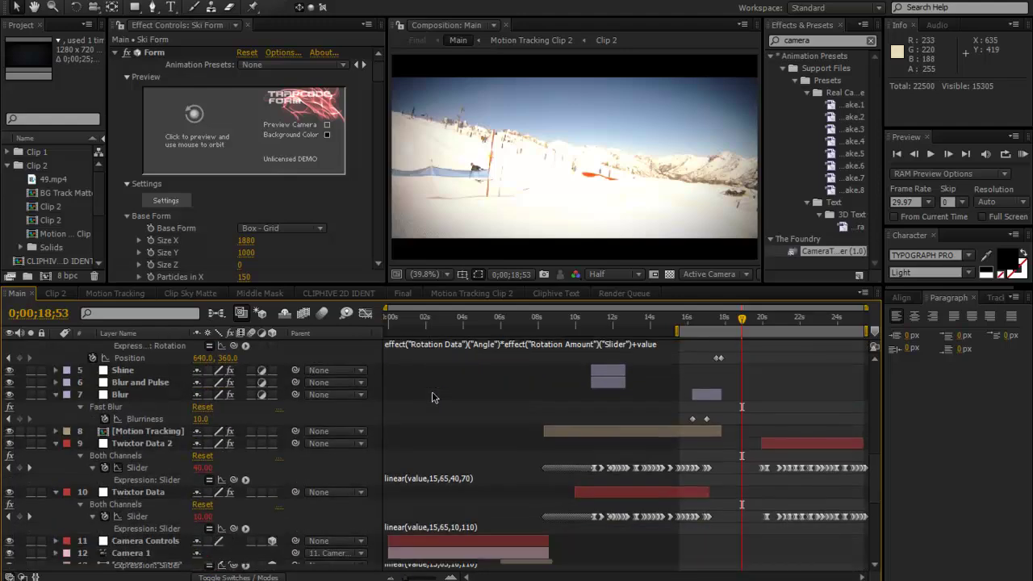
scroll(433, 380, "down", 3)
left_click(434, 319)
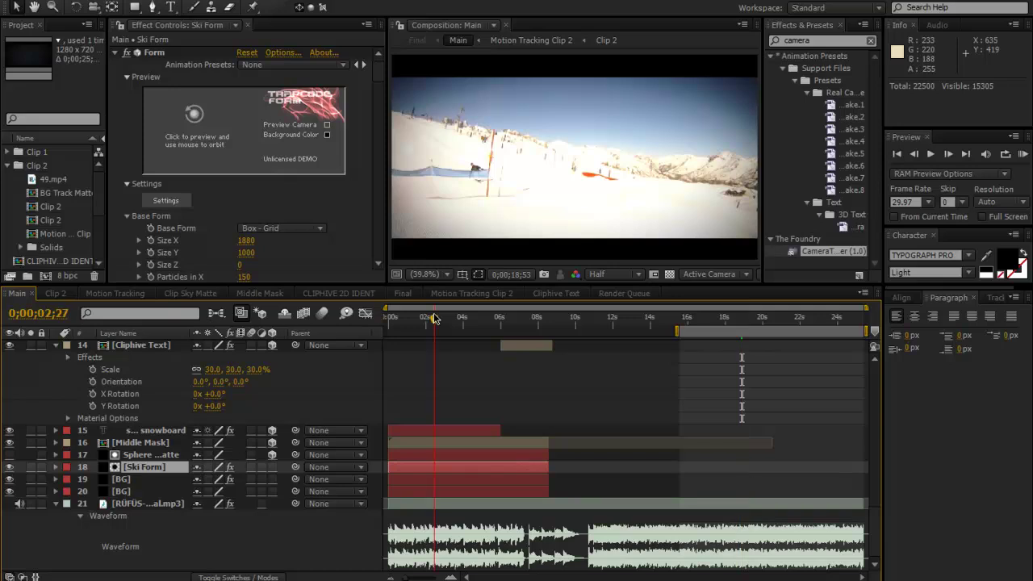
mouse_move(435, 318)
left_mouse_down()
mouse_move(448, 321)
mouse_move(413, 328)
mouse_move(450, 324)
left_mouse_up()
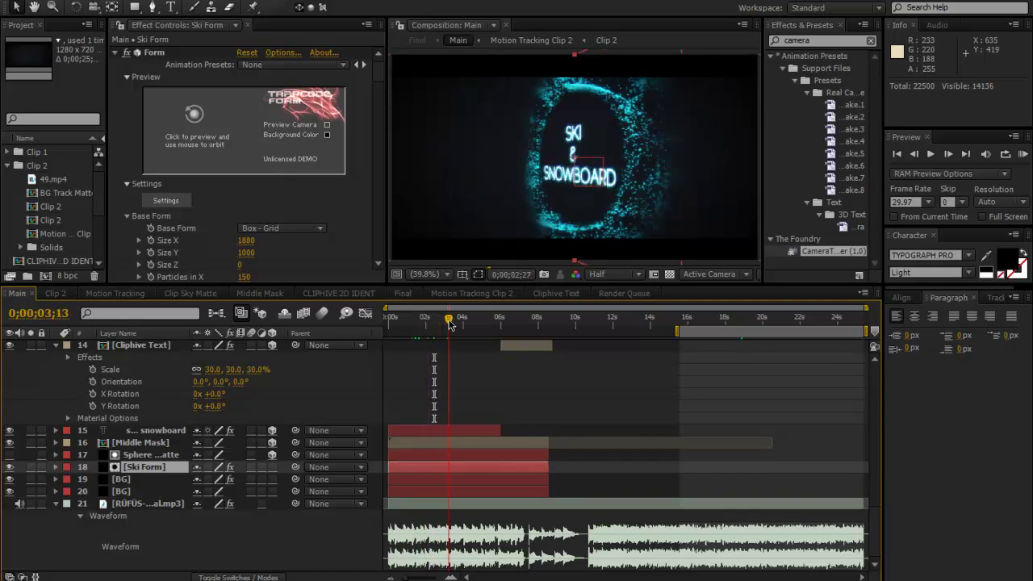
left_click(462, 372)
left_click(460, 435)
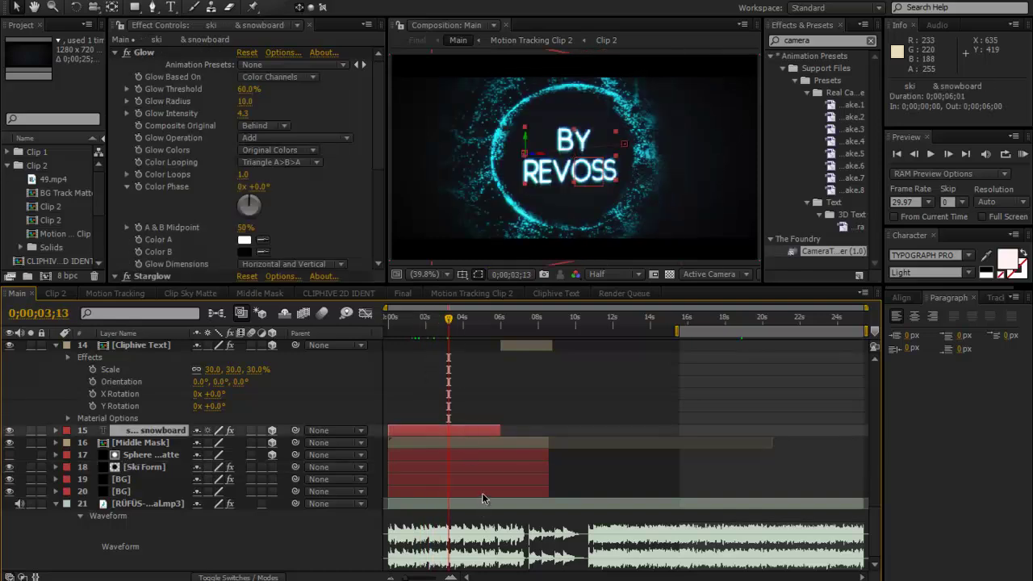
left_click(482, 492)
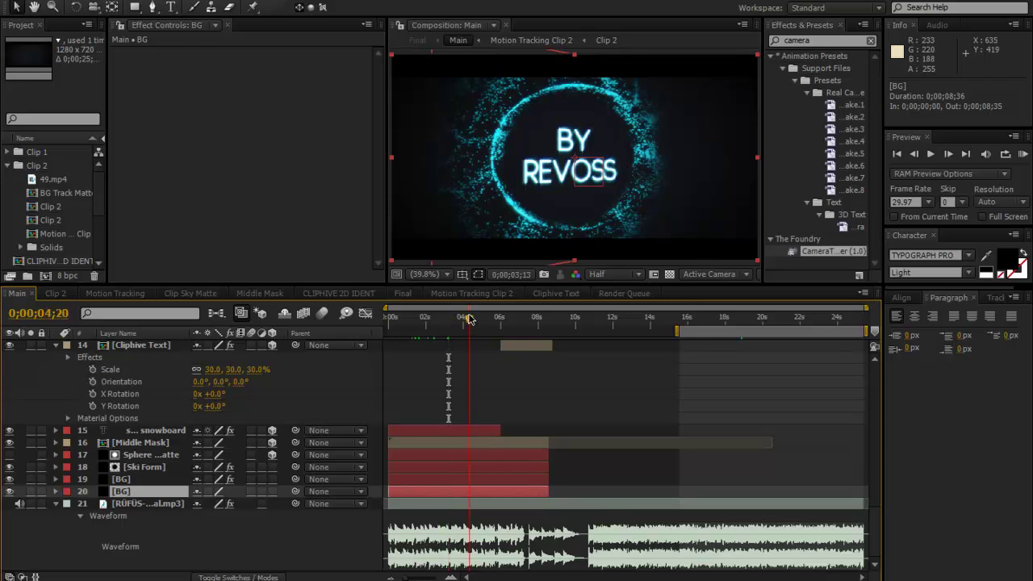
left_click_drag(471, 320, 444, 343)
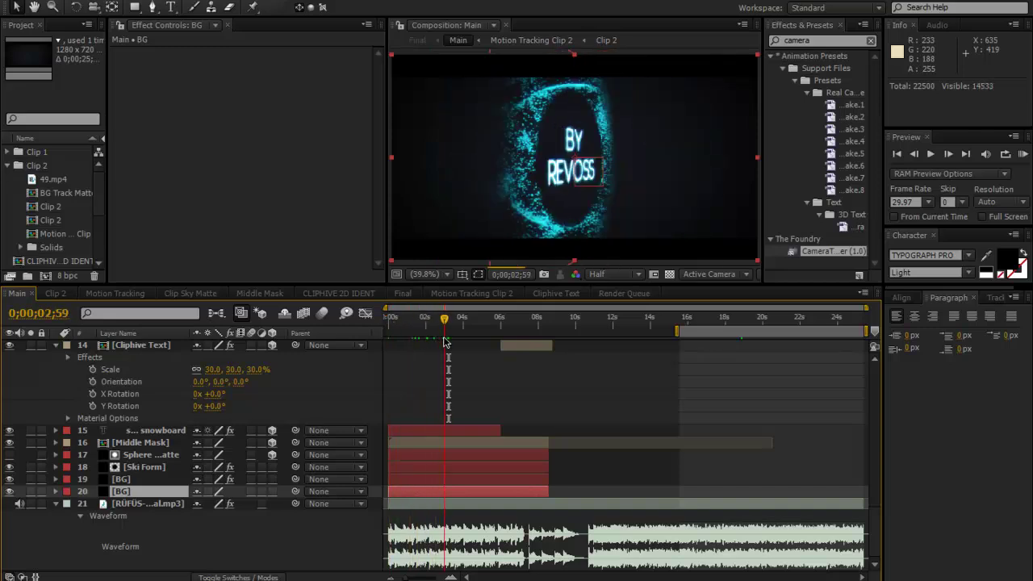